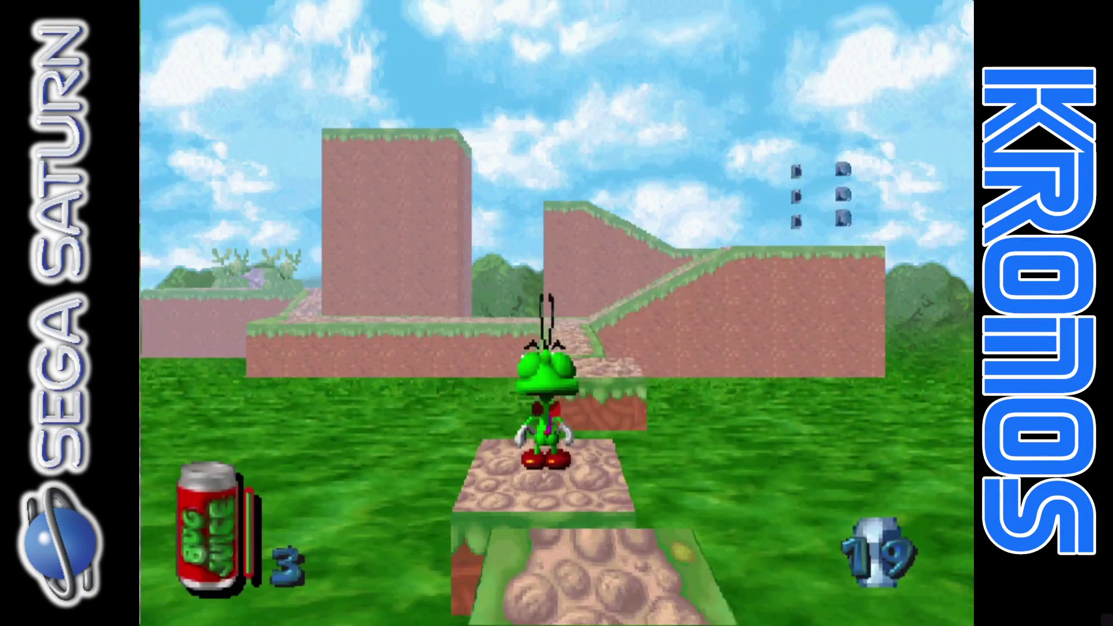
pyautogui.press('Up')
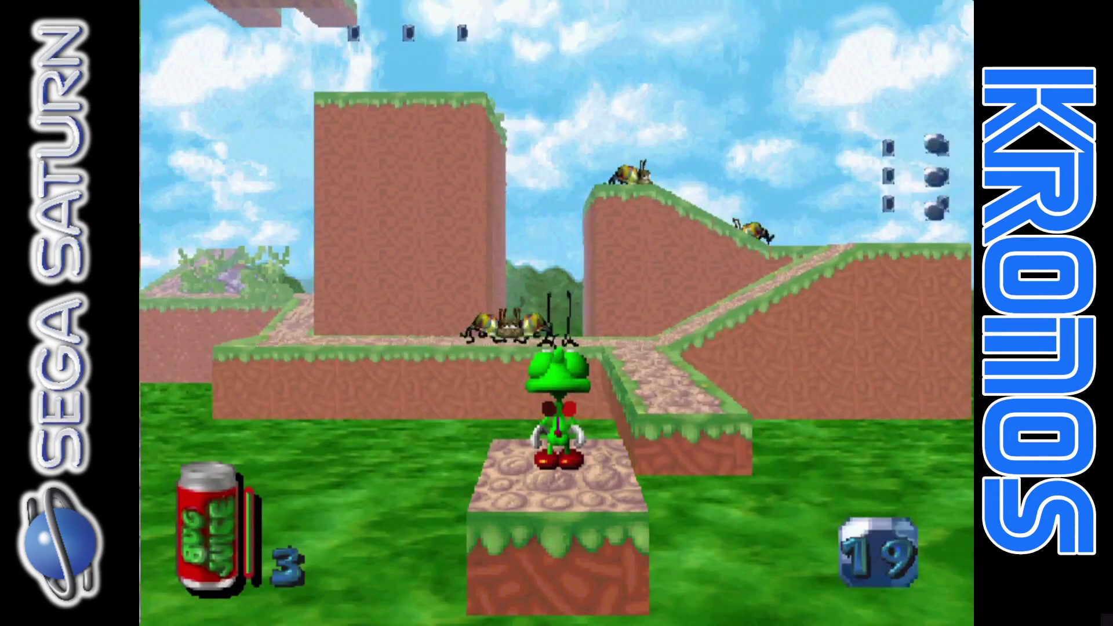
pyautogui.press('Up')
pyautogui.press('z')
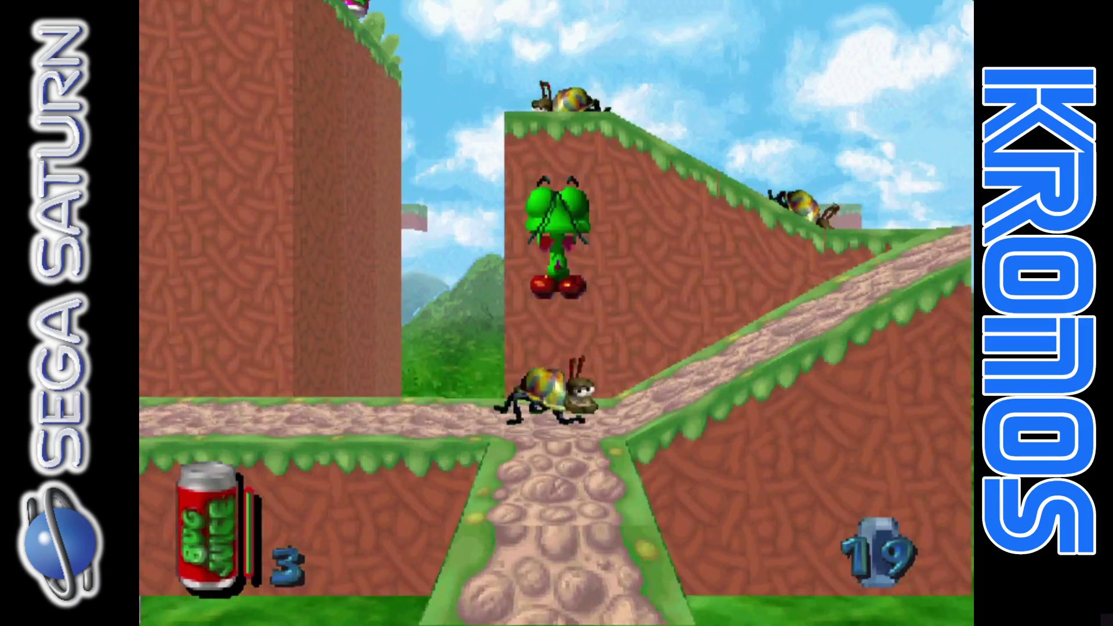
pyautogui.press('Right')
pyautogui.press('z')
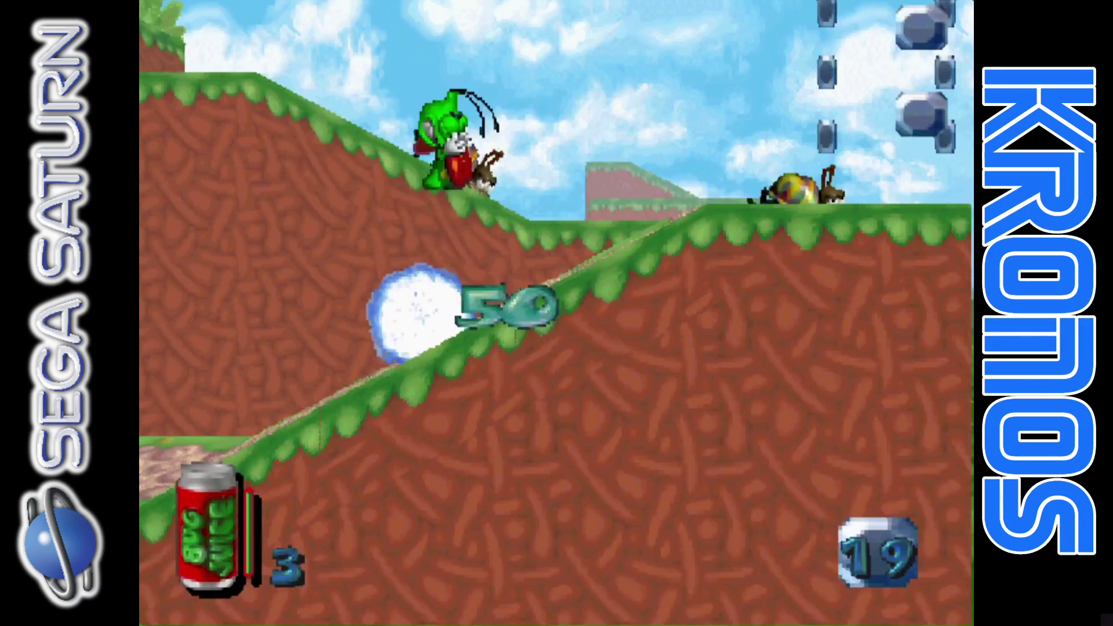
pyautogui.press('Right')
pyautogui.press('z')
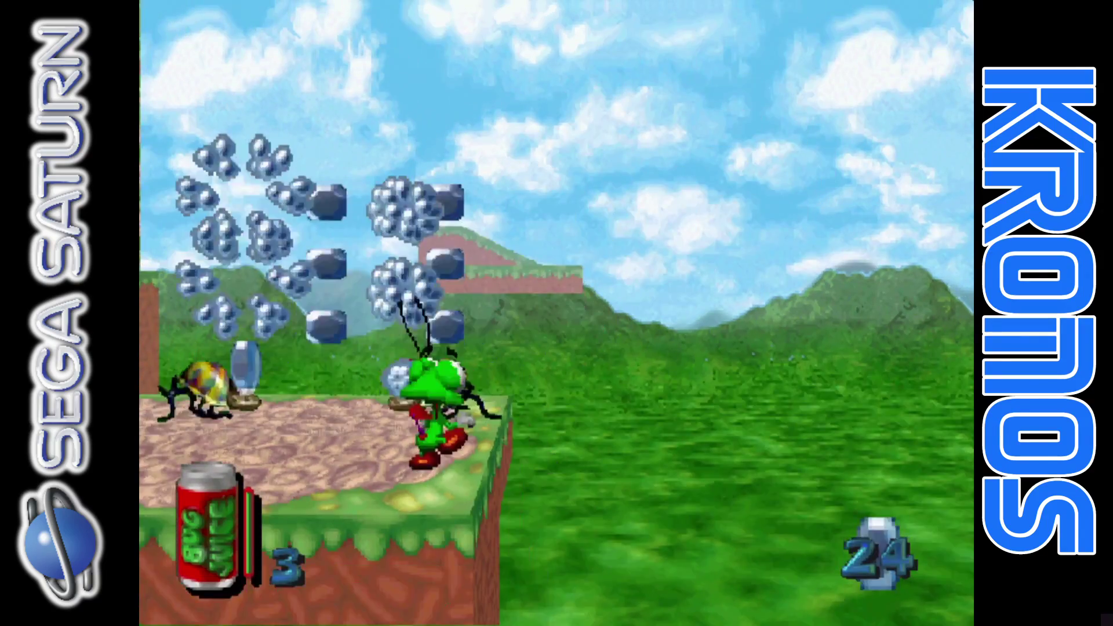
pyautogui.press('z')
pyautogui.press('Up')
pyautogui.press('z')
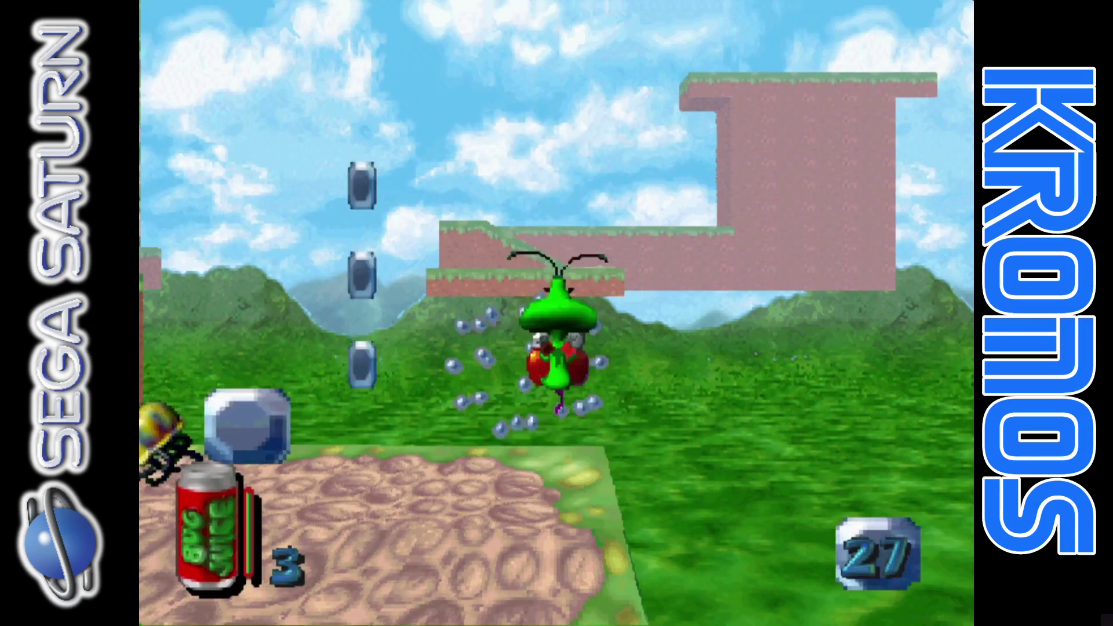
pyautogui.press('Left')
pyautogui.press('z')
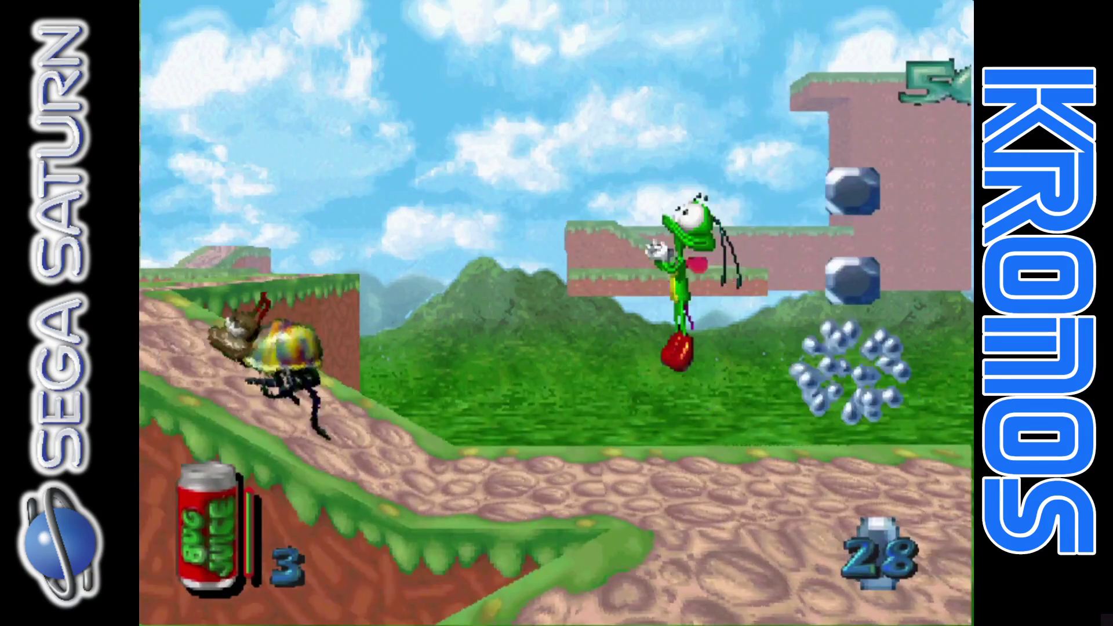
pyautogui.press('Left')
pyautogui.press('z')
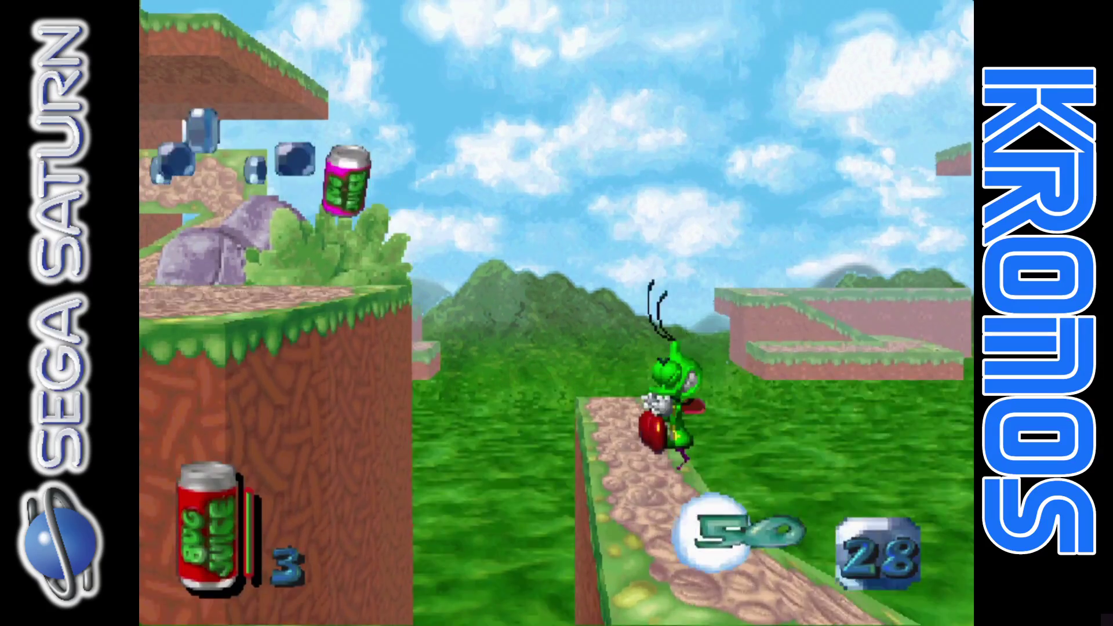
pyautogui.press('Left')
pyautogui.press('Up')
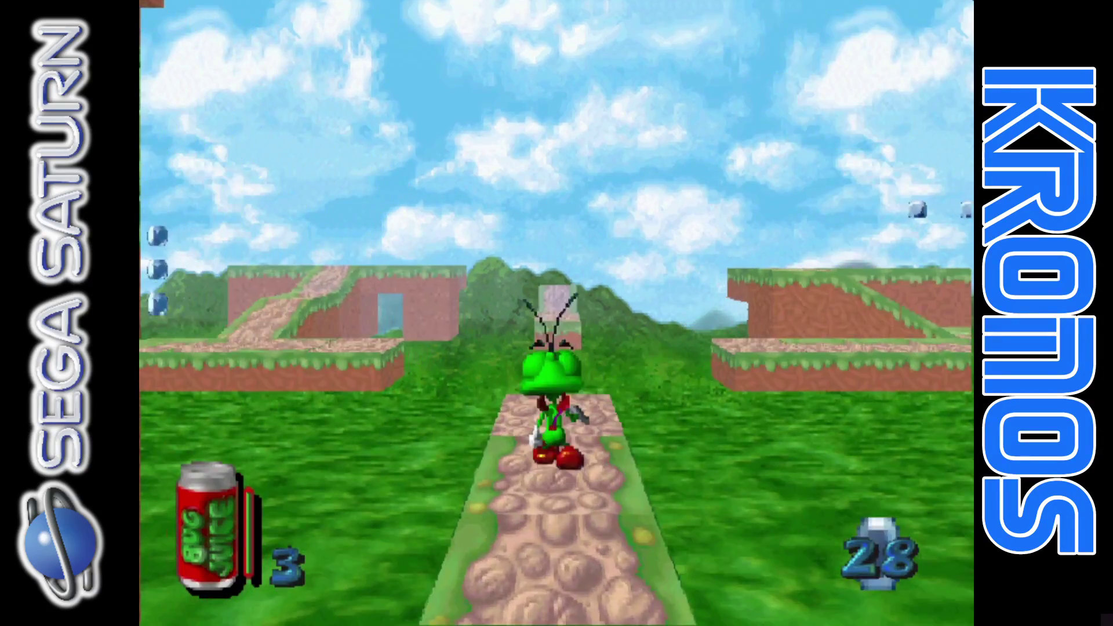
pyautogui.press('Up')
pyautogui.press('Up')
pyautogui.press('z')
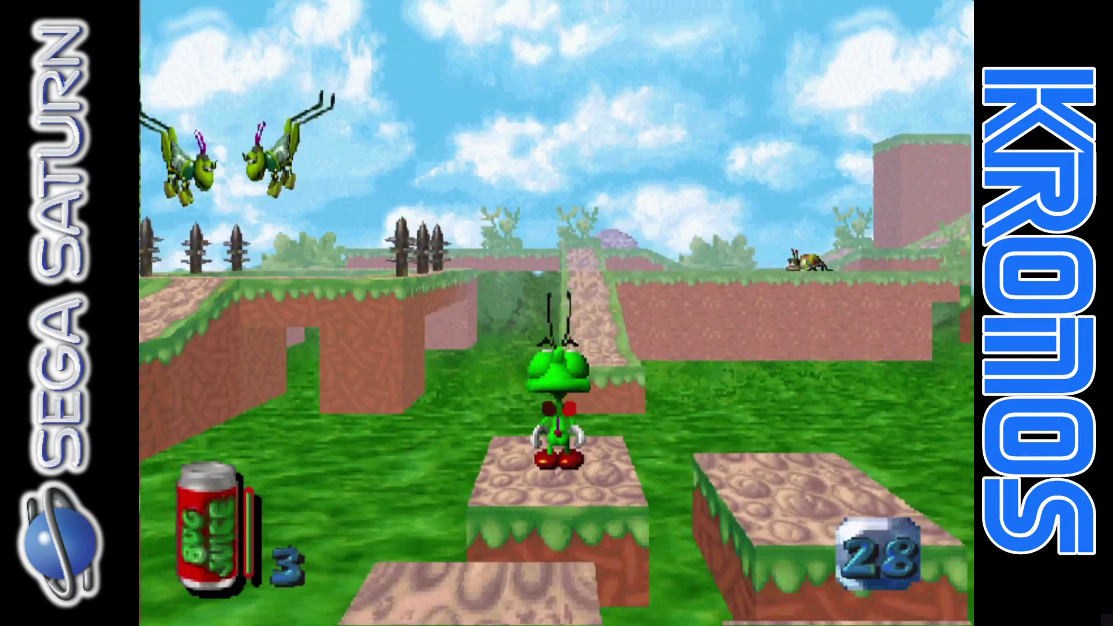
pyautogui.press('Right')
pyautogui.press('z')
pyautogui.press('Right')
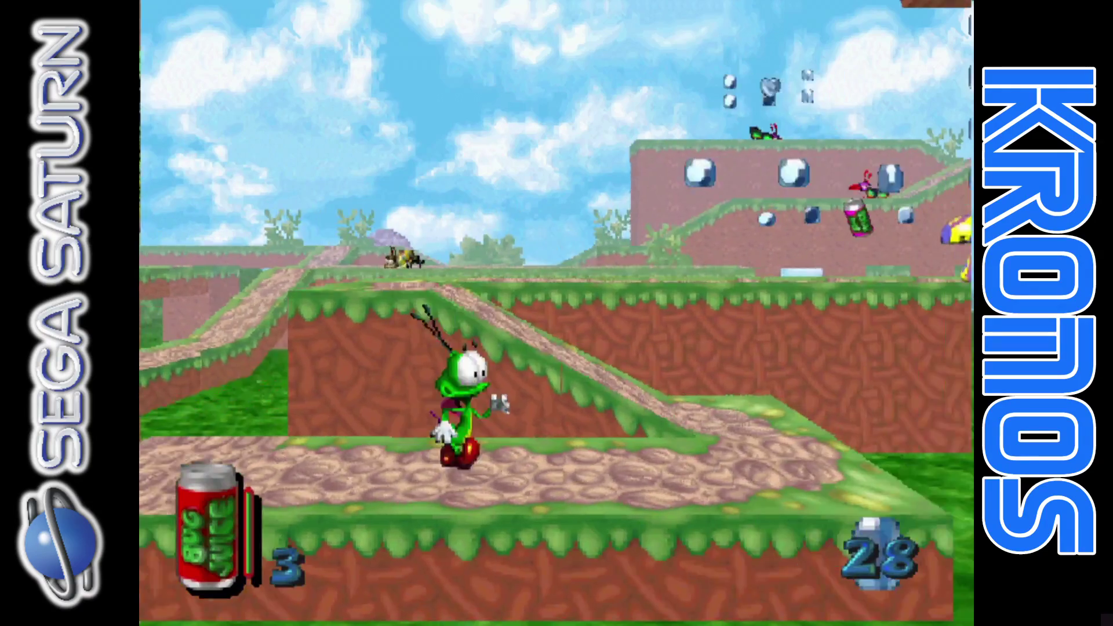
pyautogui.press('Up')
pyautogui.press('Right')
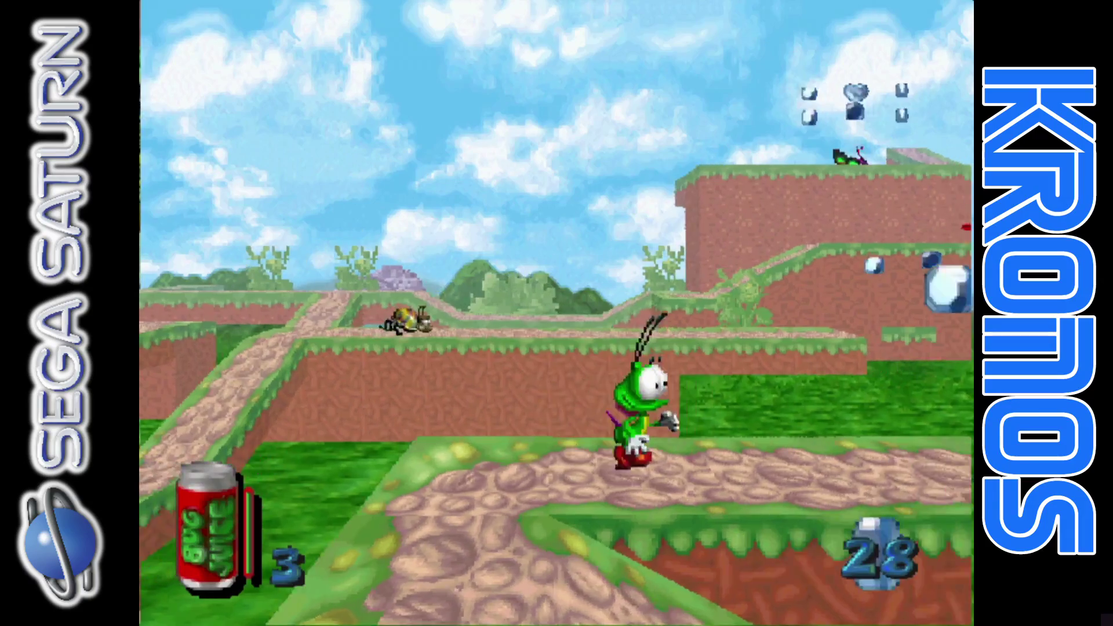
pyautogui.press('Right')
pyautogui.press('z')
pyautogui.press('z')
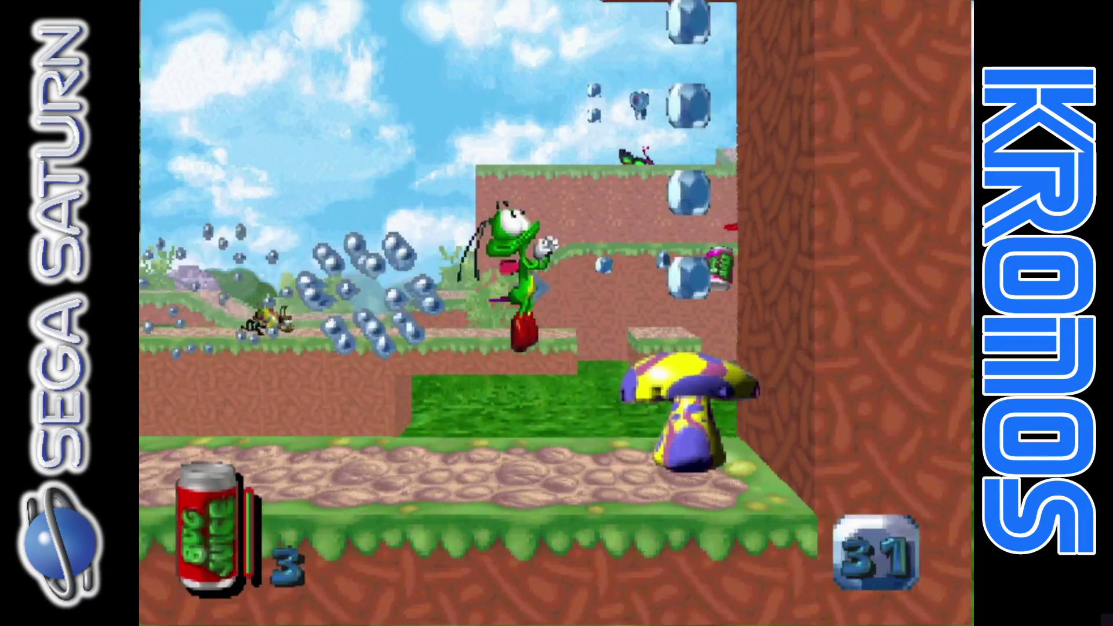
pyautogui.press('Right')
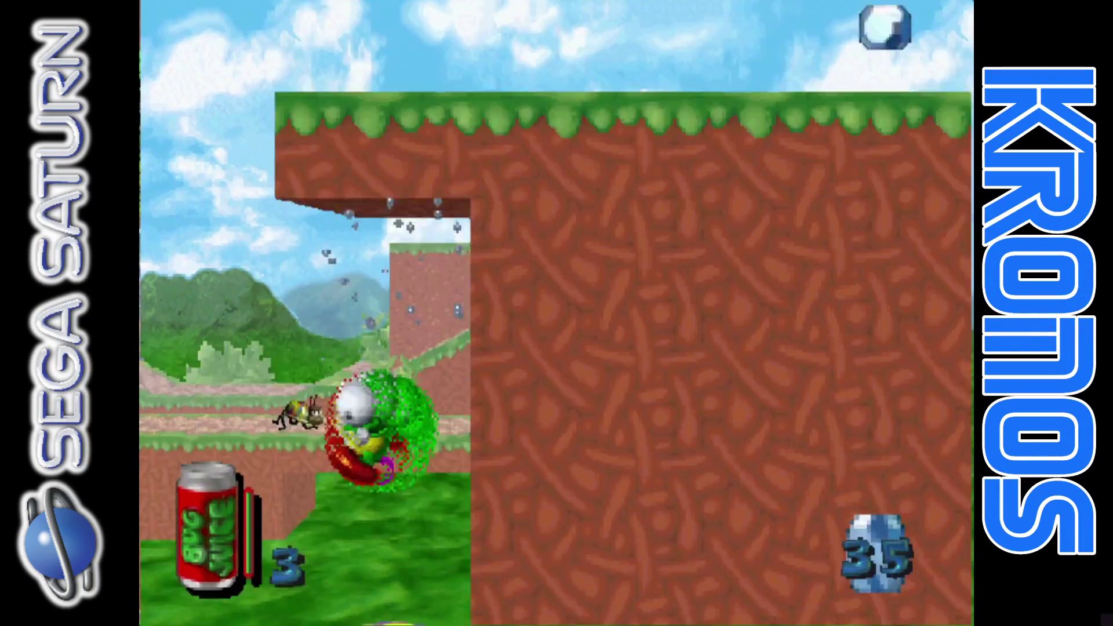
pyautogui.press('Left')
pyautogui.press('Right')
pyautogui.press('Left')
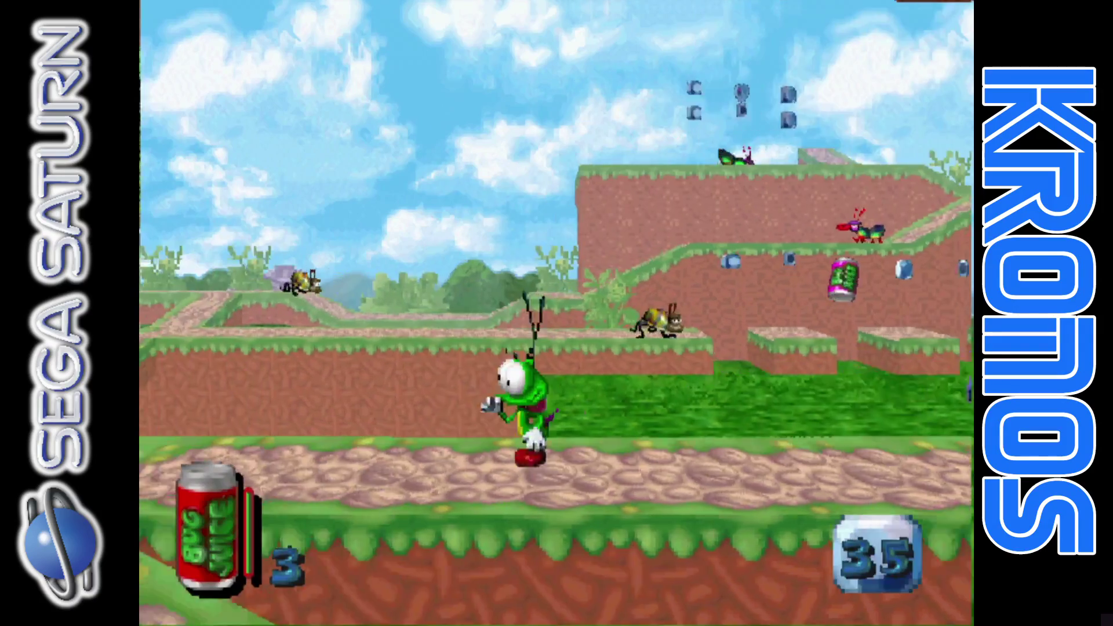
pyautogui.press('Left')
pyautogui.press('Right')
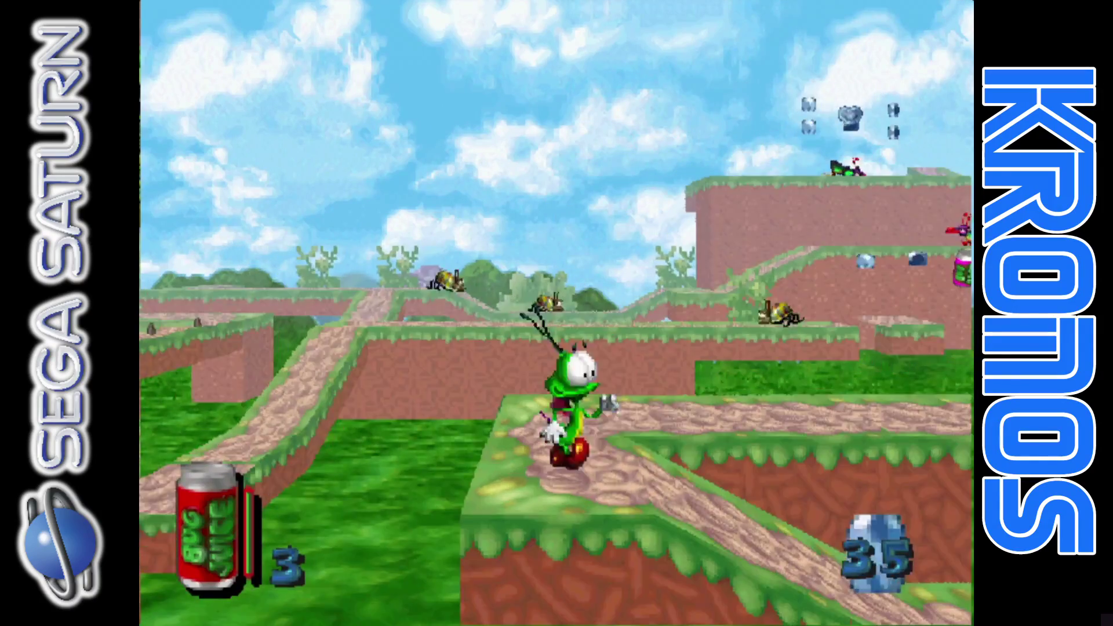
pyautogui.press('Right')
pyautogui.press('Down')
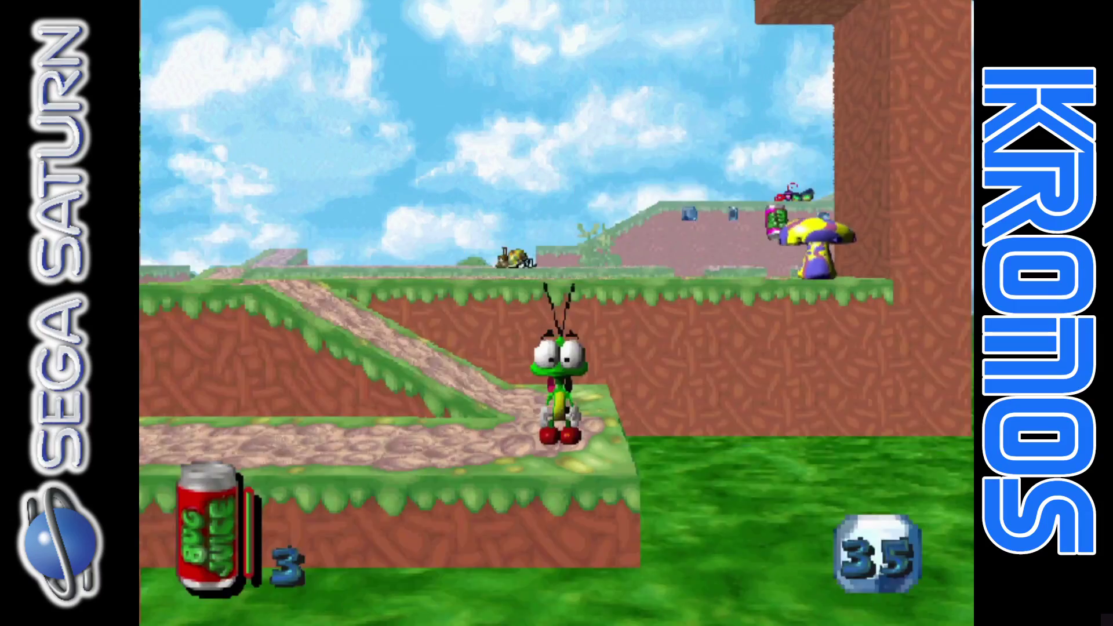
pyautogui.press('Left')
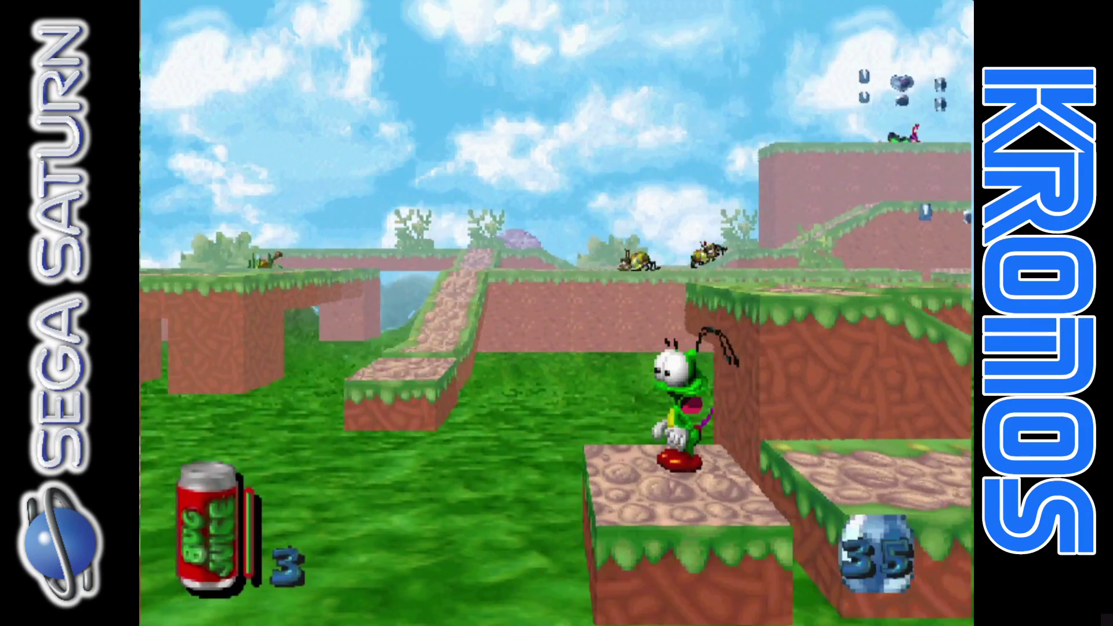
pyautogui.press('Left')
pyautogui.press('Up')
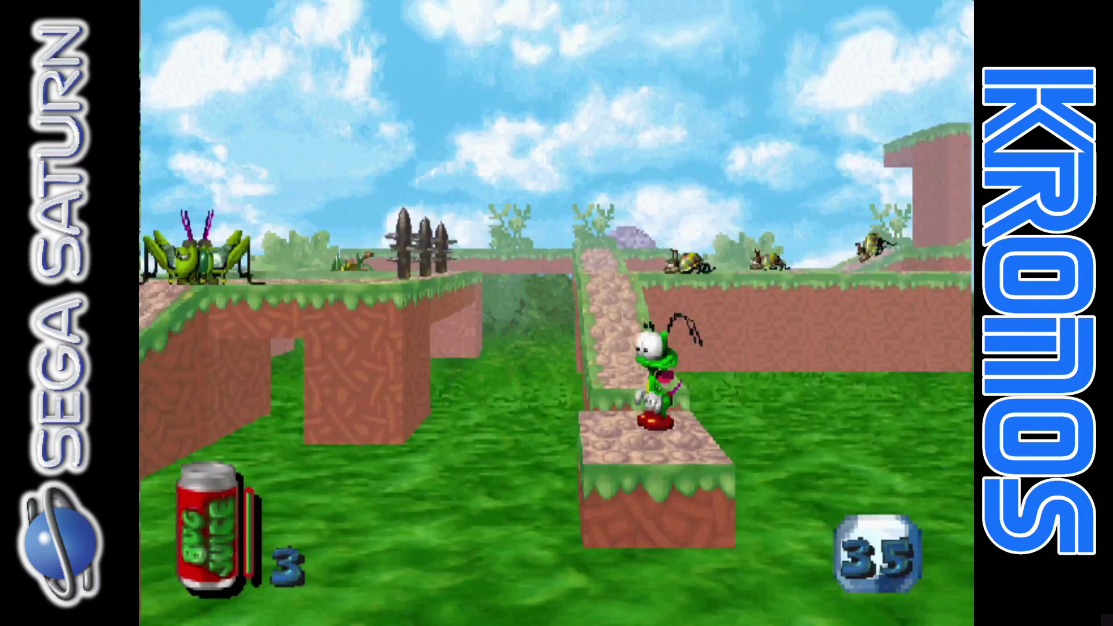
pyautogui.press('Up')
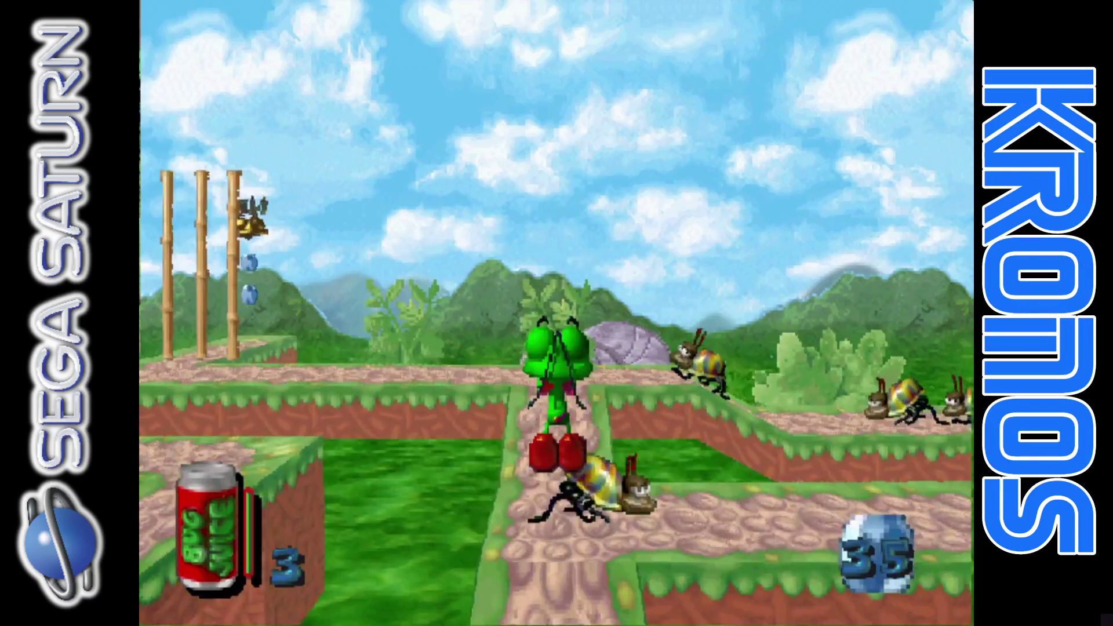
pyautogui.press('Up')
pyautogui.press('x')
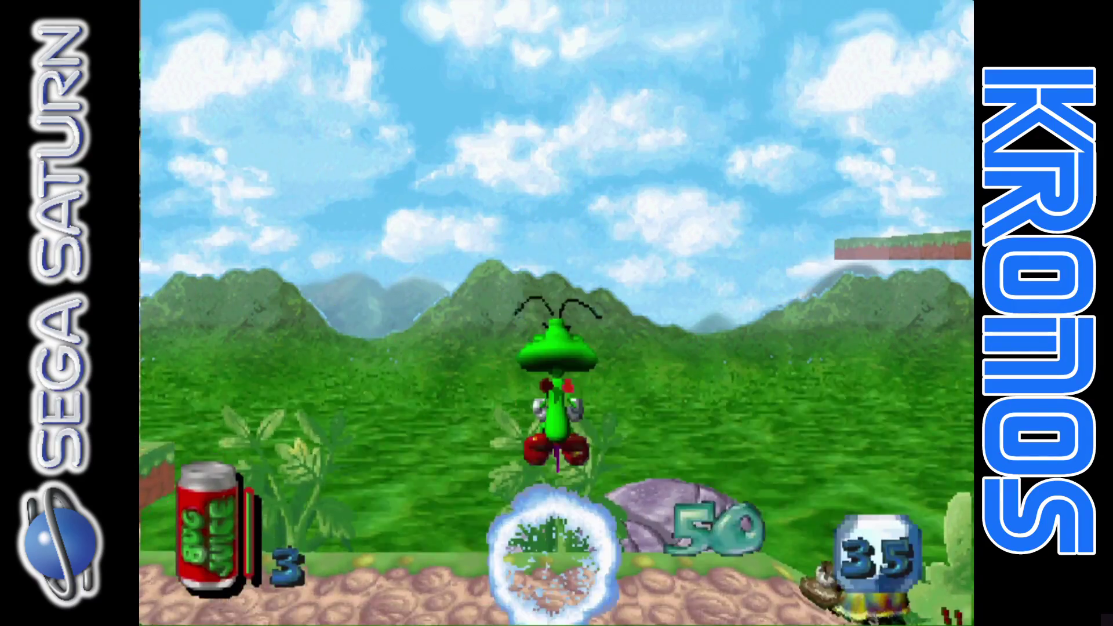
pyautogui.press('Right')
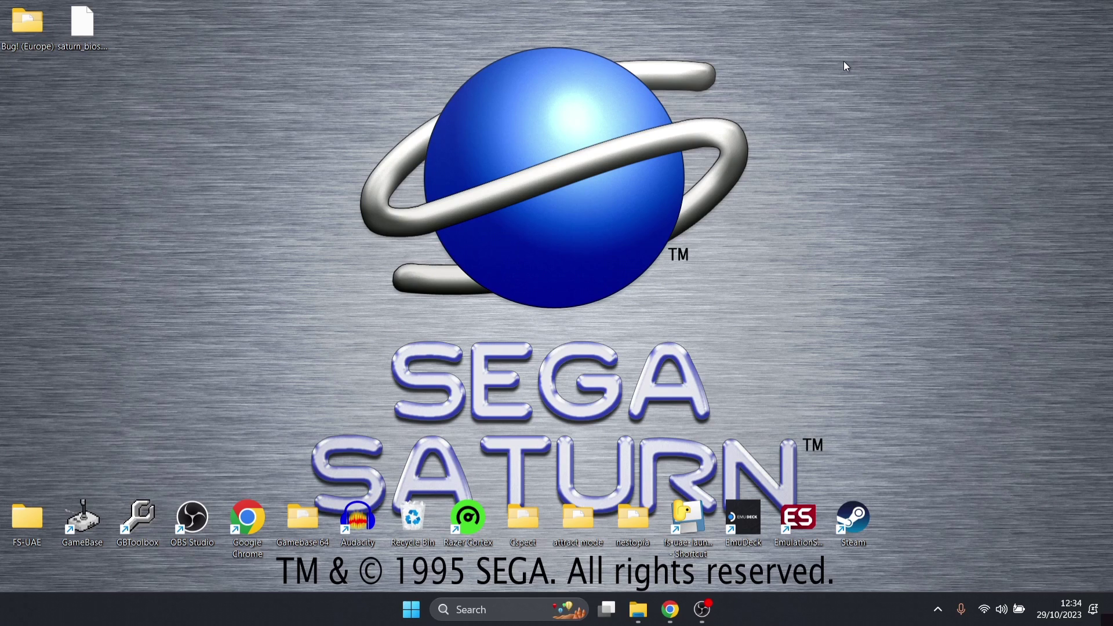
# - Switch to Chrome, translate the Tradu-France page for Kronos 2.5.0 into English and find its download links
pyautogui.click(670, 609)
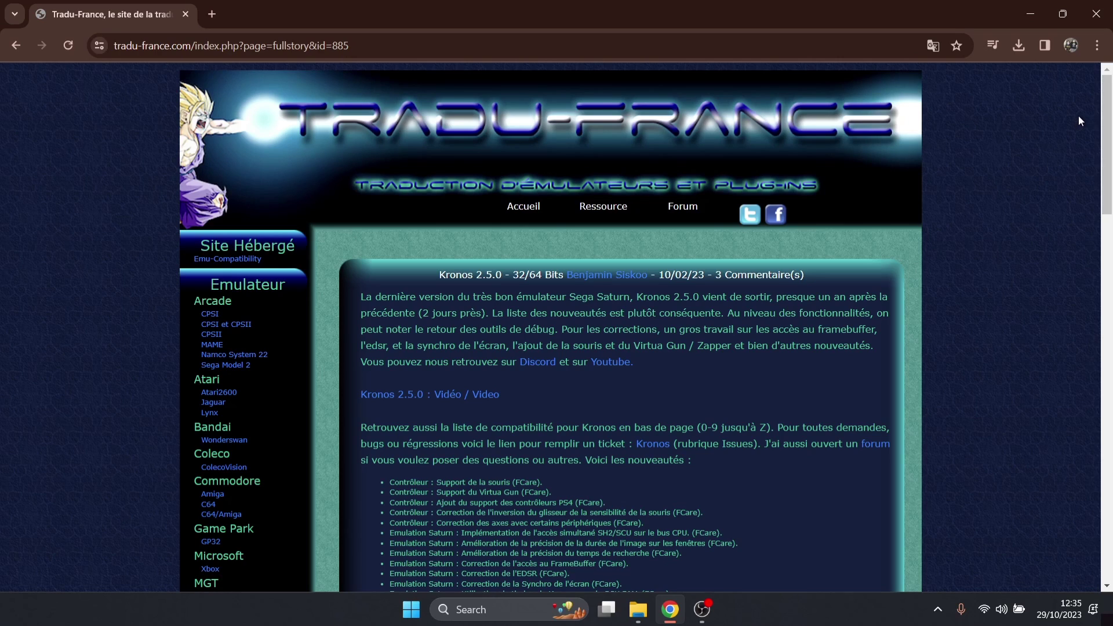
pyautogui.click(1098, 51)
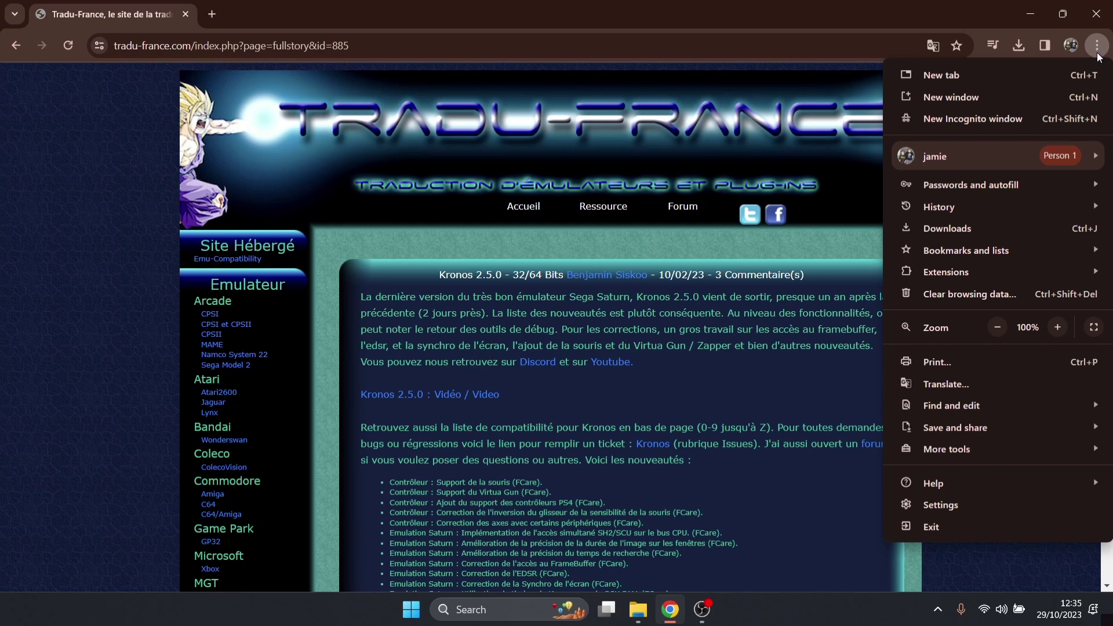
pyautogui.click(980, 385)
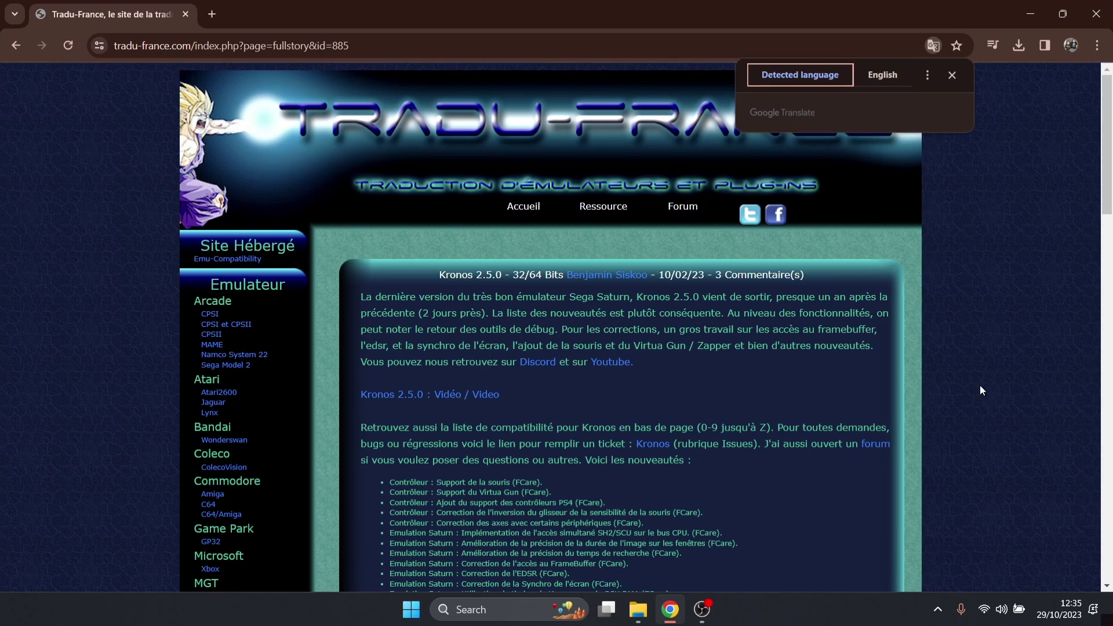
pyautogui.click(883, 74)
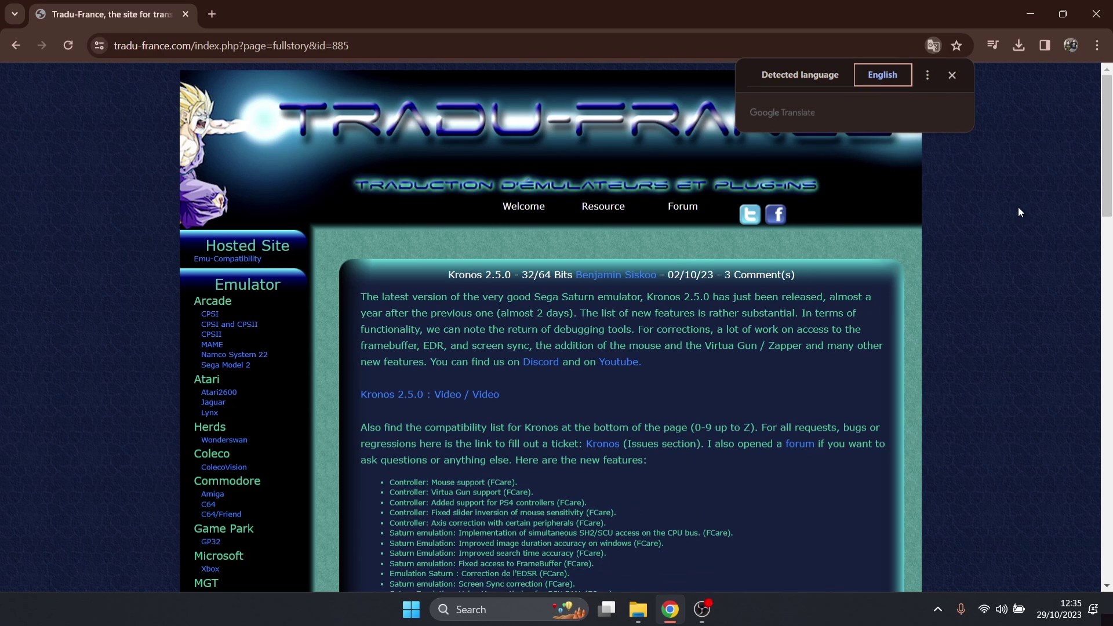
pyautogui.moveTo(1111, 133); pyautogui.dragTo(1111, 419)
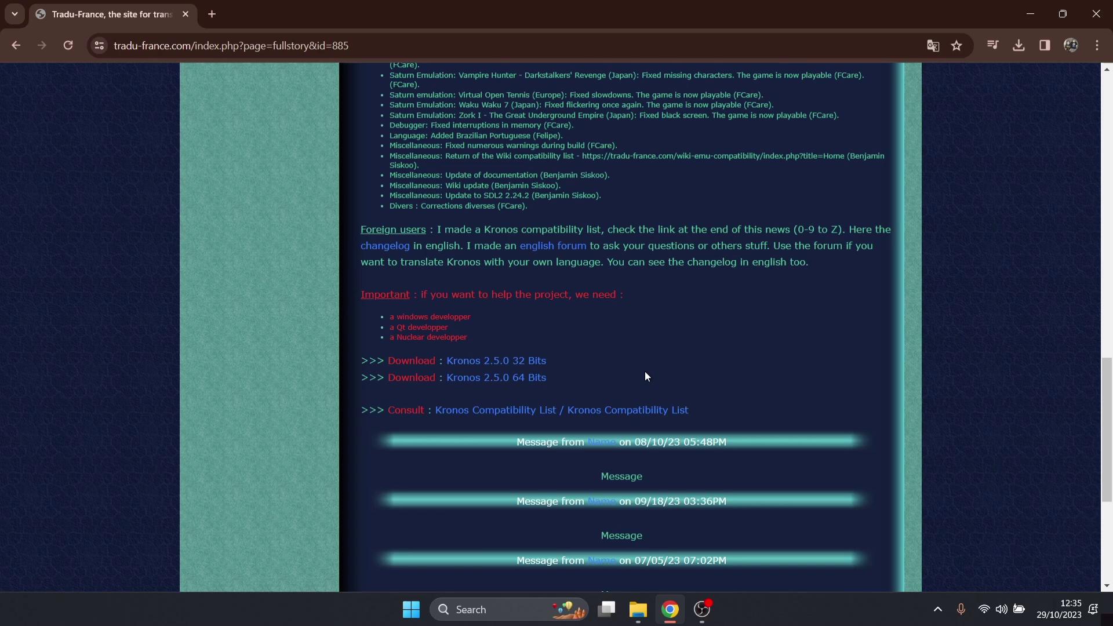
# - Look up the PC's system type in the Windows System Information app and close it
pyautogui.click(467, 610)
pyautogui.write('syst')
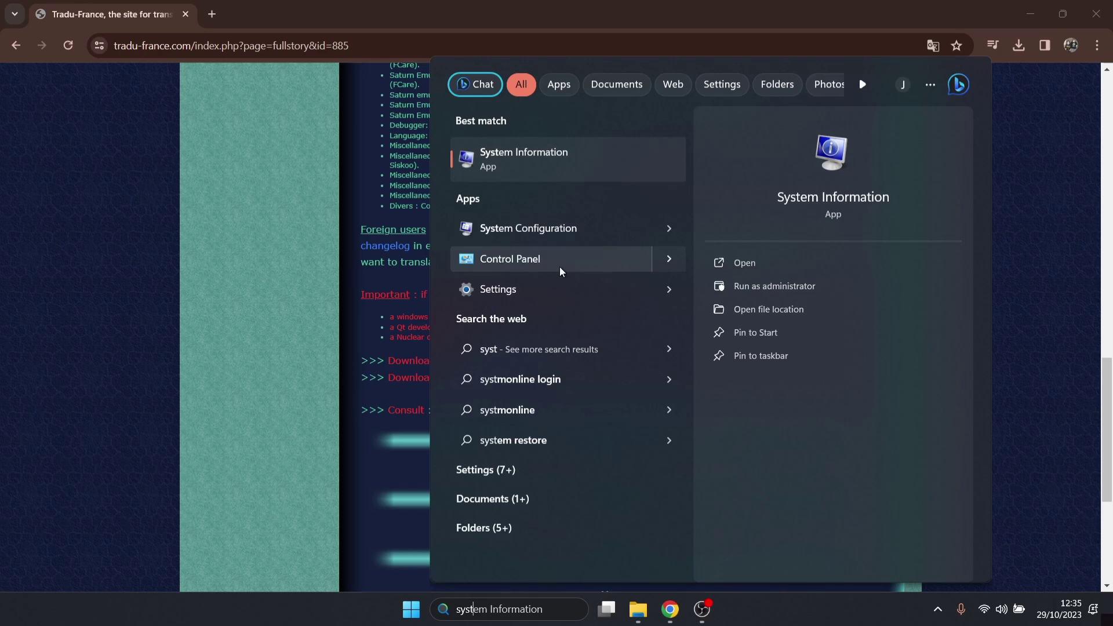
pyautogui.click(537, 161)
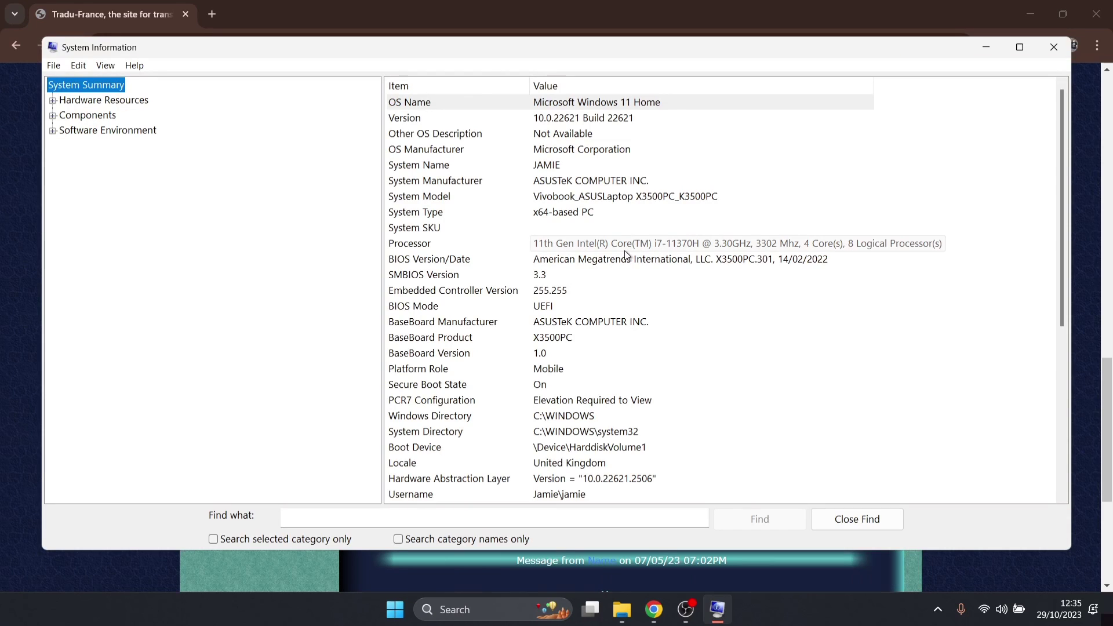
pyautogui.click(477, 214)
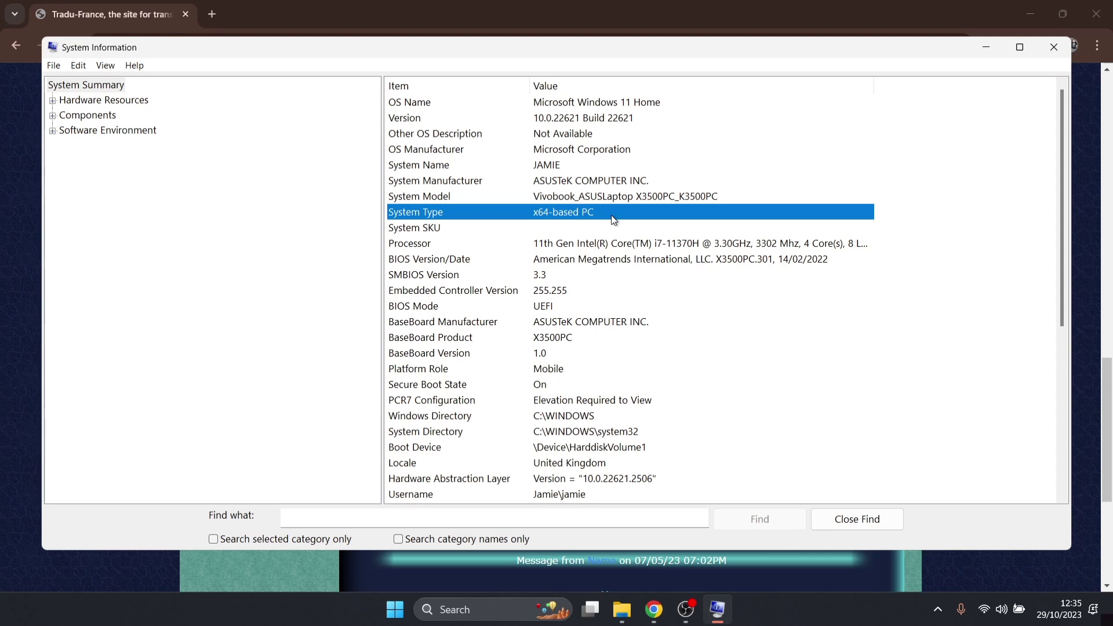
pyautogui.click(1070, 49)
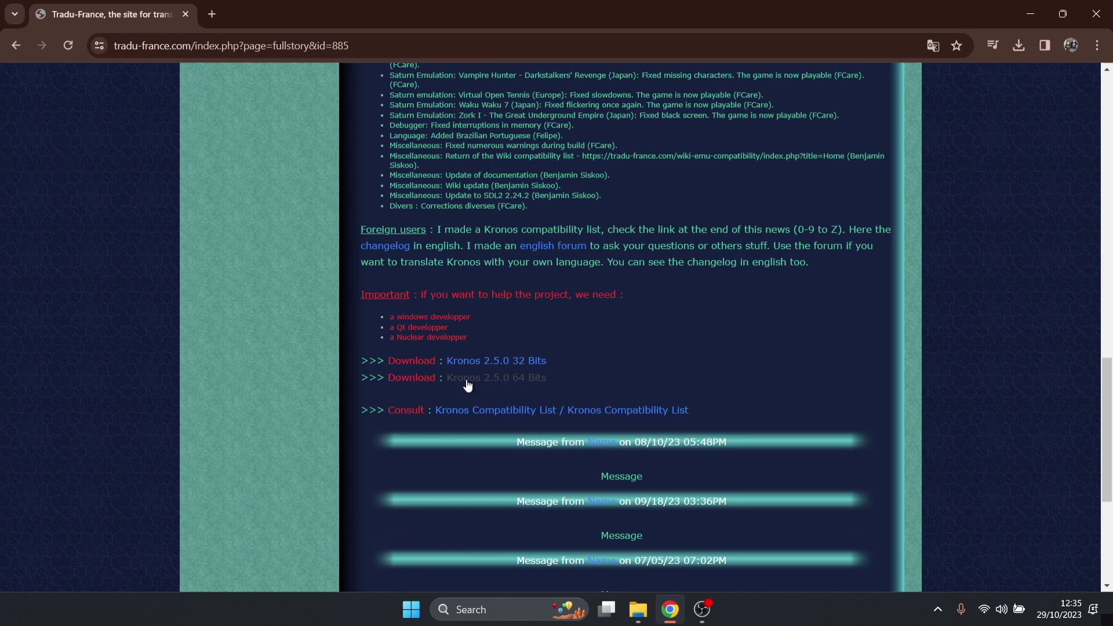
# - Download the 64-bit build of Kronos 2.5.0 and minimize the browser window
pyautogui.click(507, 383)
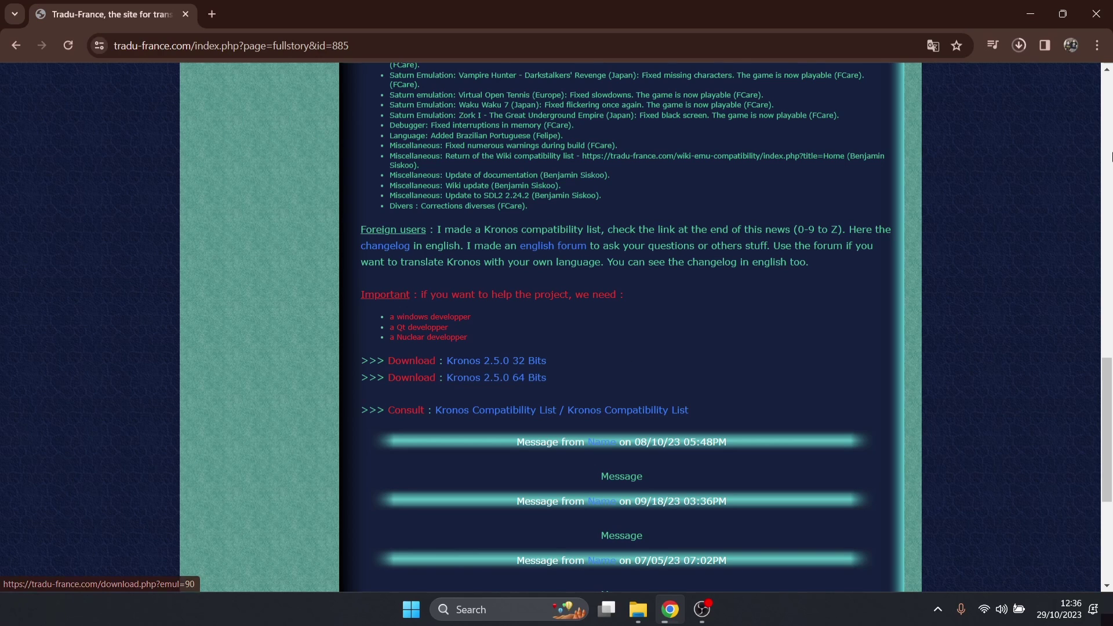
pyautogui.click(1030, 14)
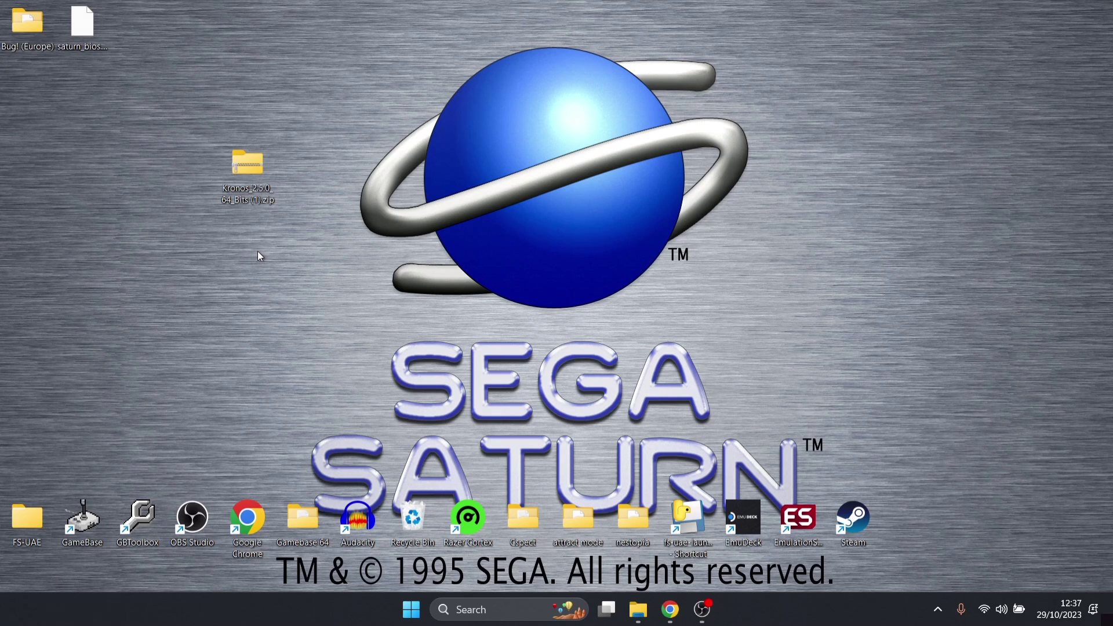
# - Create a new folder named Saturn on the desktop below the Kronos zip file
pyautogui.rightClick(260, 256)
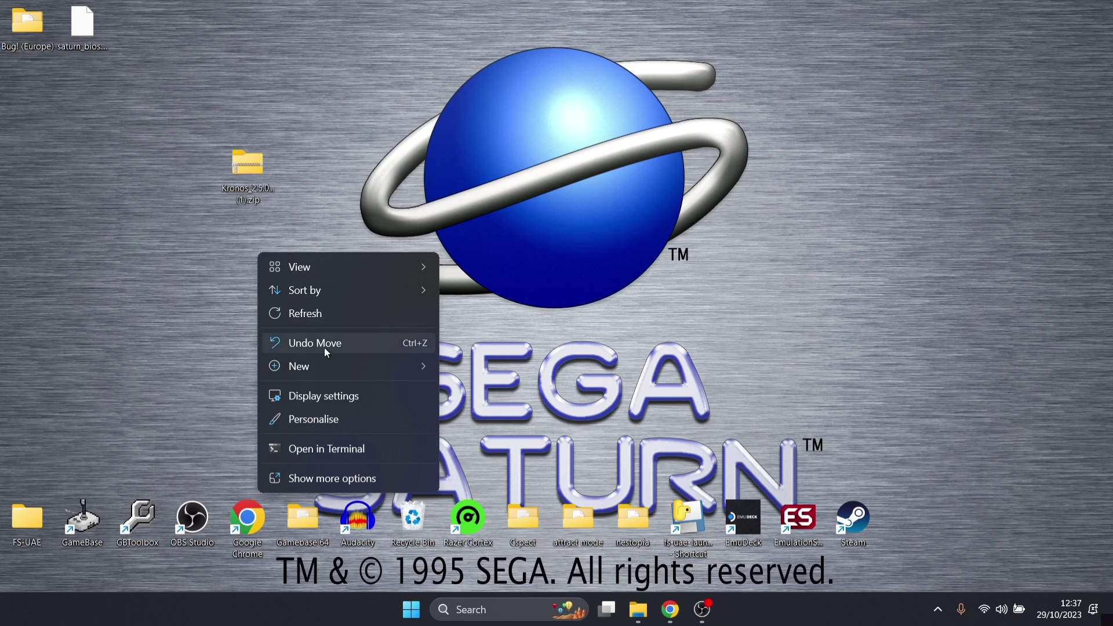
pyautogui.moveTo(326, 365)
pyautogui.click(452, 370)
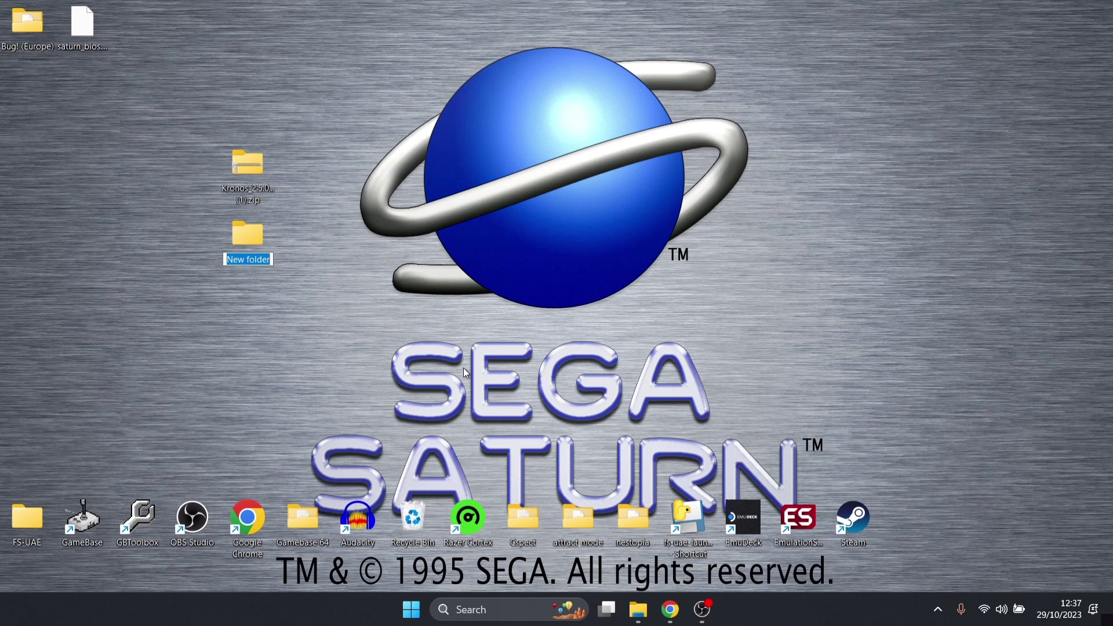
pyautogui.write('Saturn')
pyautogui.press('Return')
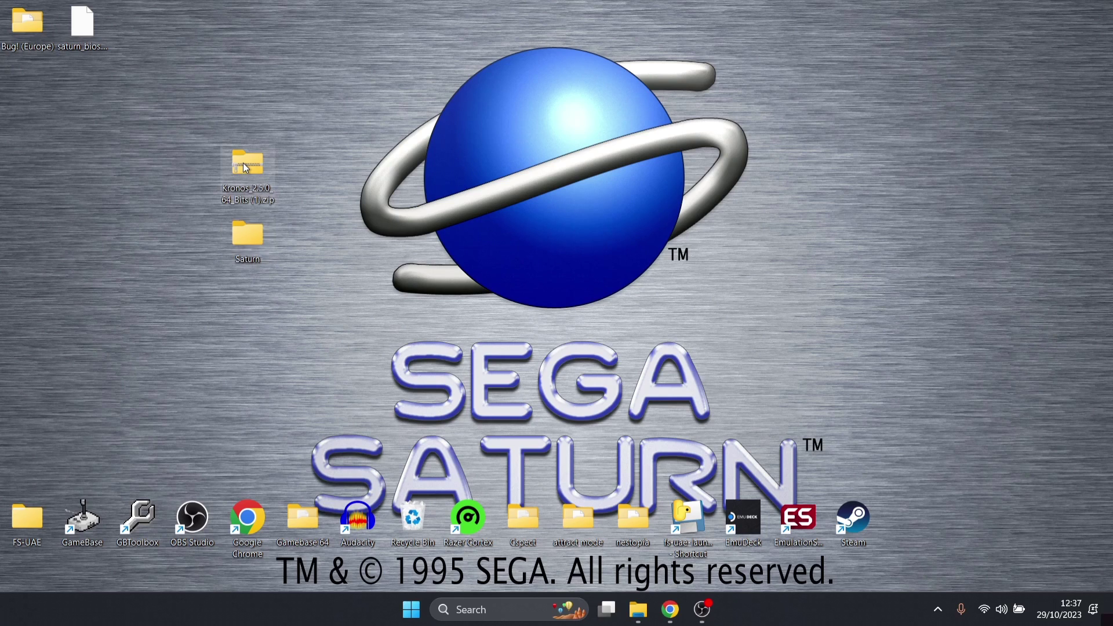
# - Move the Kronos zip file into the Saturn folder on the desktop and open that folder in a maximized window
pyautogui.moveTo(242, 163); pyautogui.dragTo(248, 239)
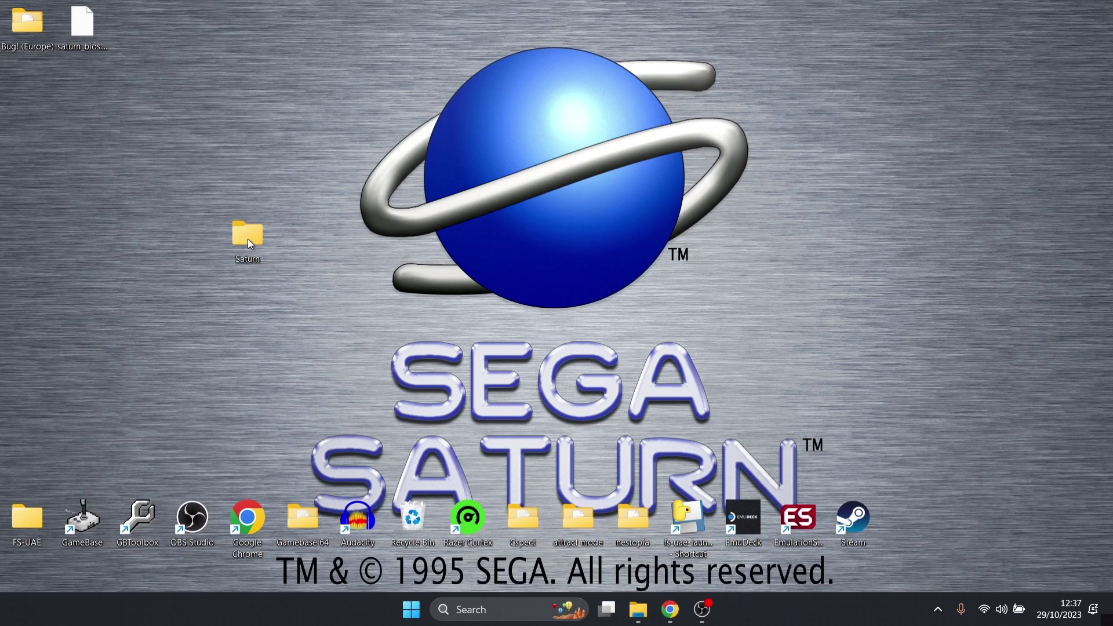
pyautogui.doubleClick(248, 235)
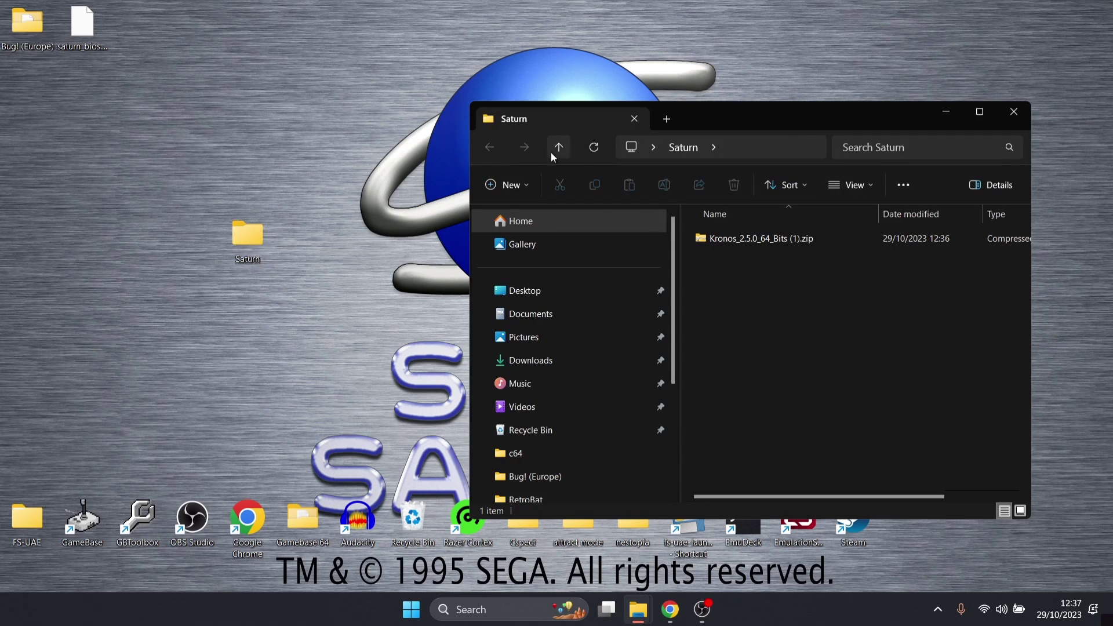
pyautogui.doubleClick(702, 117)
# - Extract the Kronos zip directly into the Saturn folder with WinRAR and delete the zip file
pyautogui.click(317, 141)
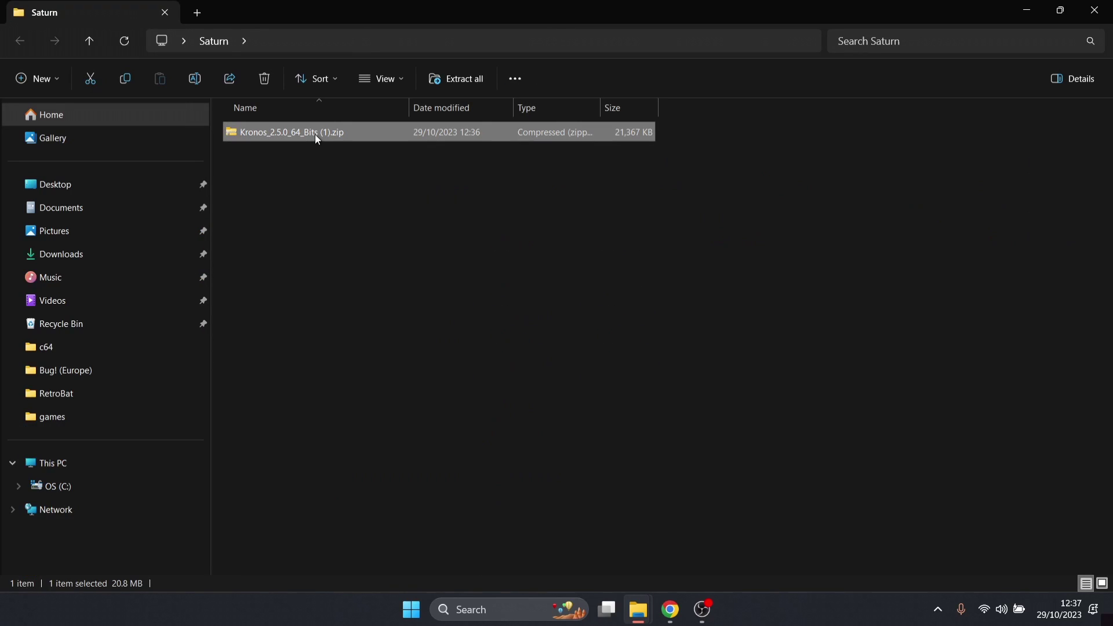
pyautogui.rightClick(318, 141)
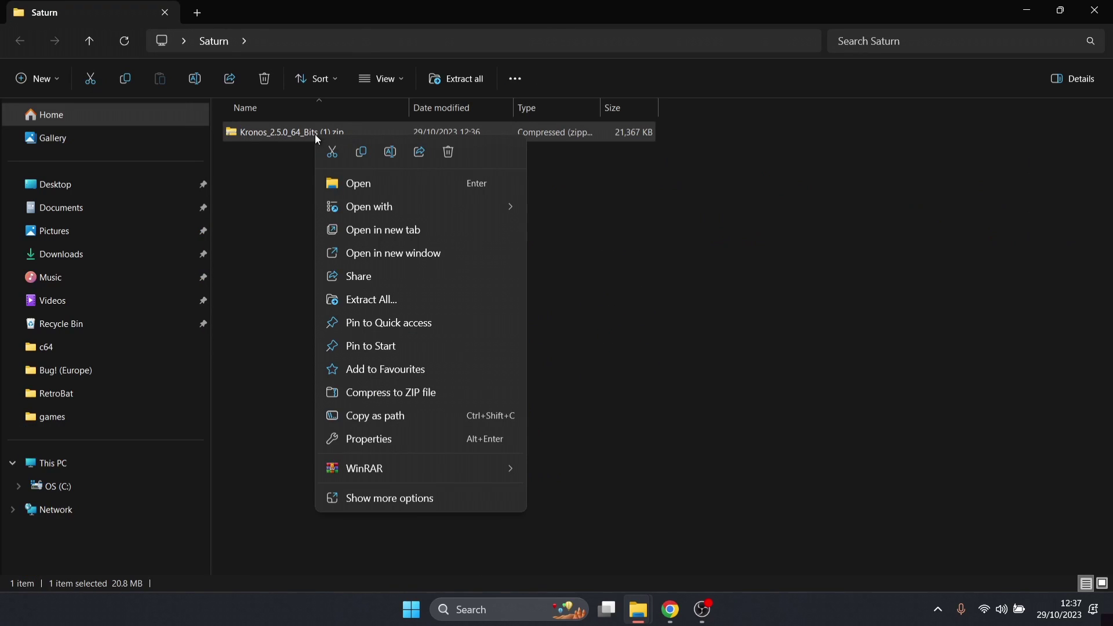
pyautogui.moveTo(386, 472)
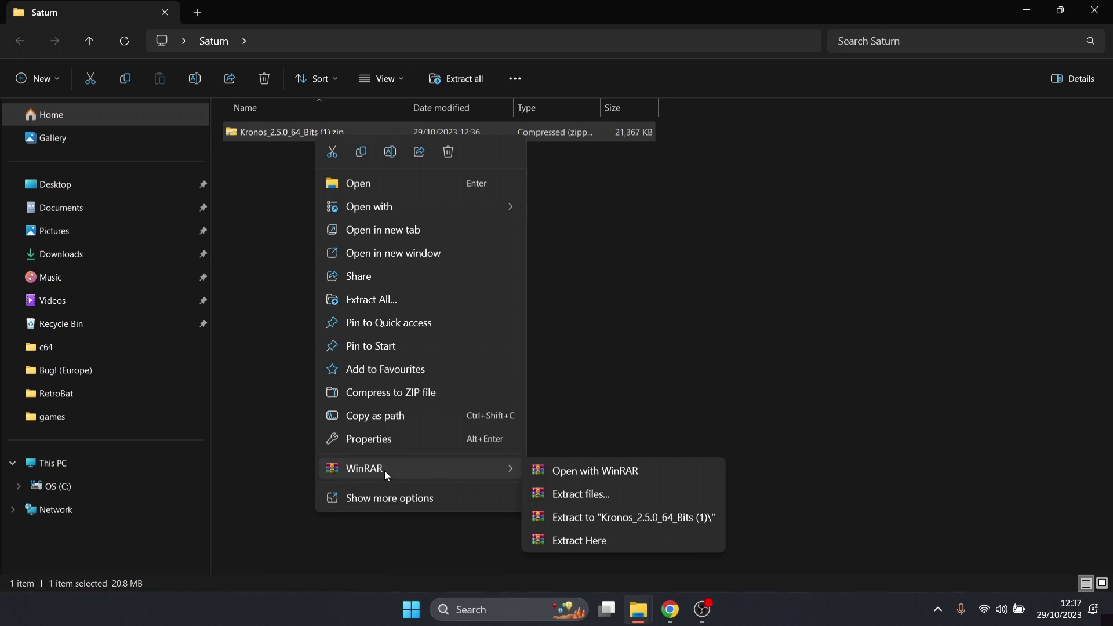
pyautogui.click(596, 540)
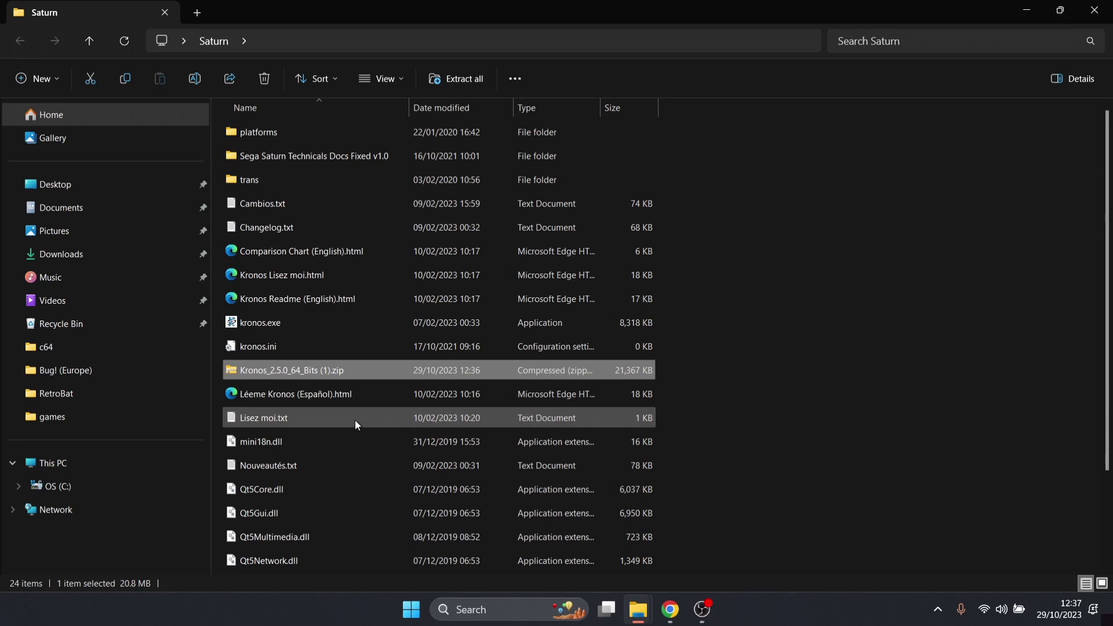
pyautogui.press('Delete')
# - Create a desktop shortcut to kronos.exe from the Saturn folder
pyautogui.scroll(-2, 1020, 411)
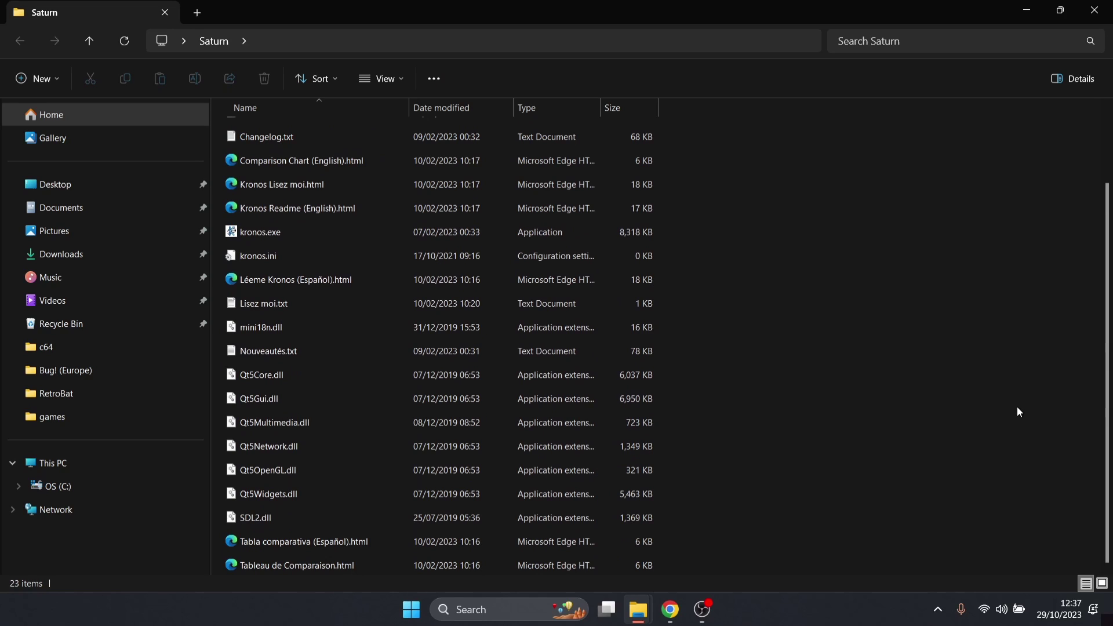
pyautogui.click(245, 239)
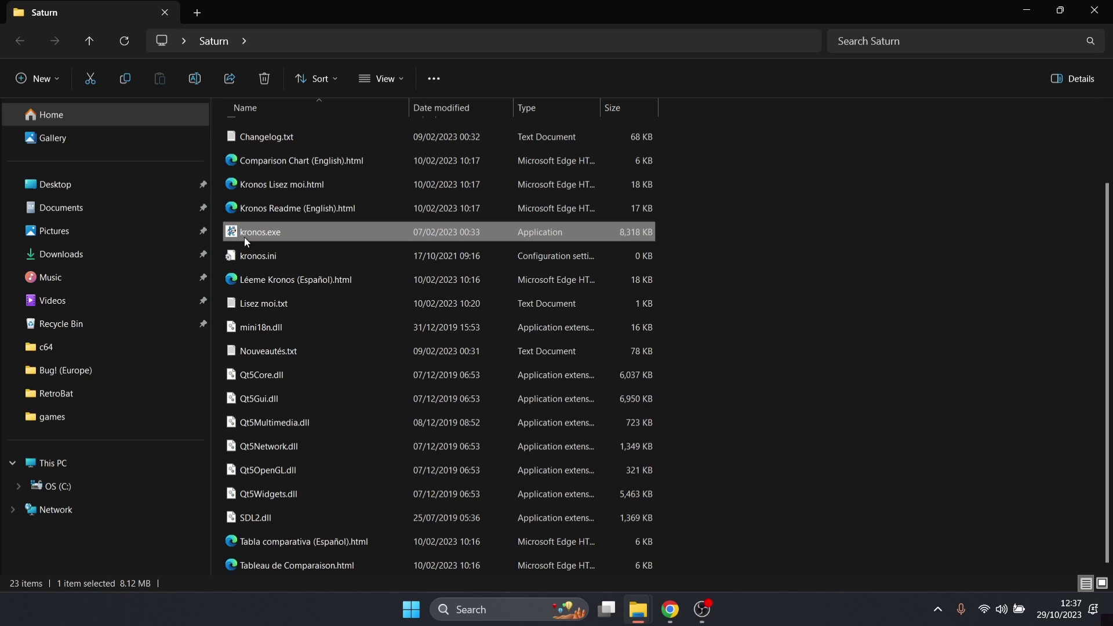
pyautogui.rightClick(245, 238)
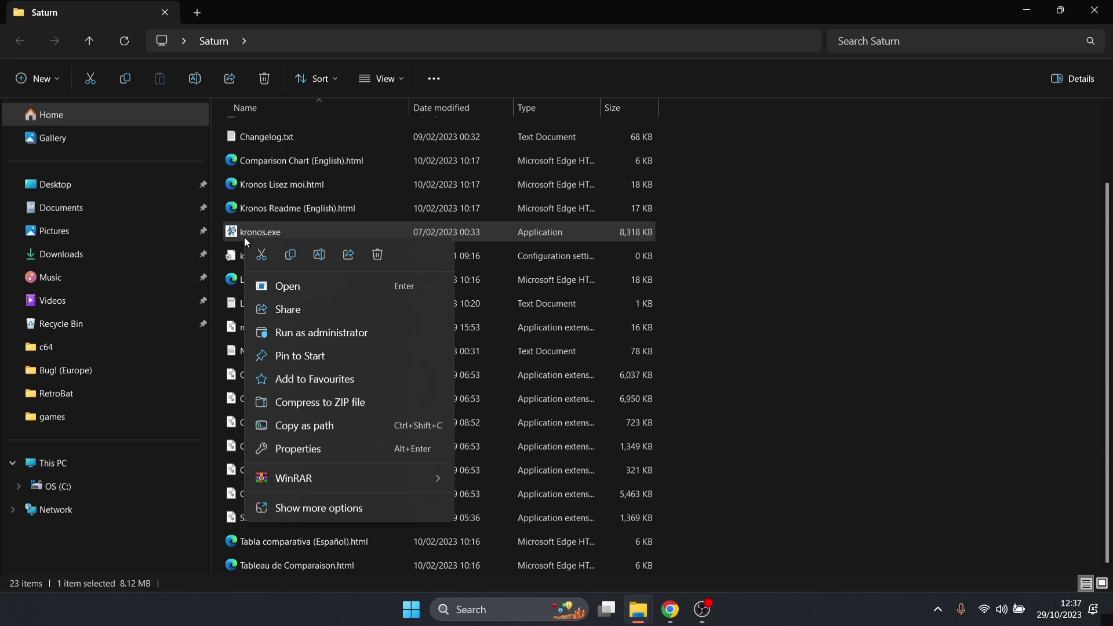
pyautogui.click(329, 510)
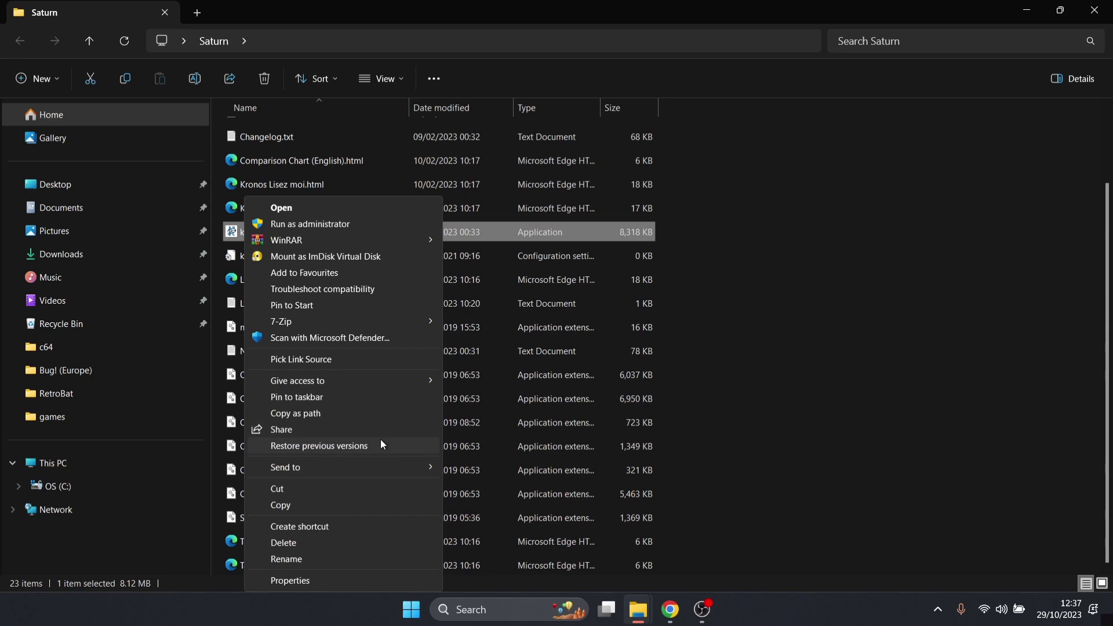
pyautogui.moveTo(382, 475)
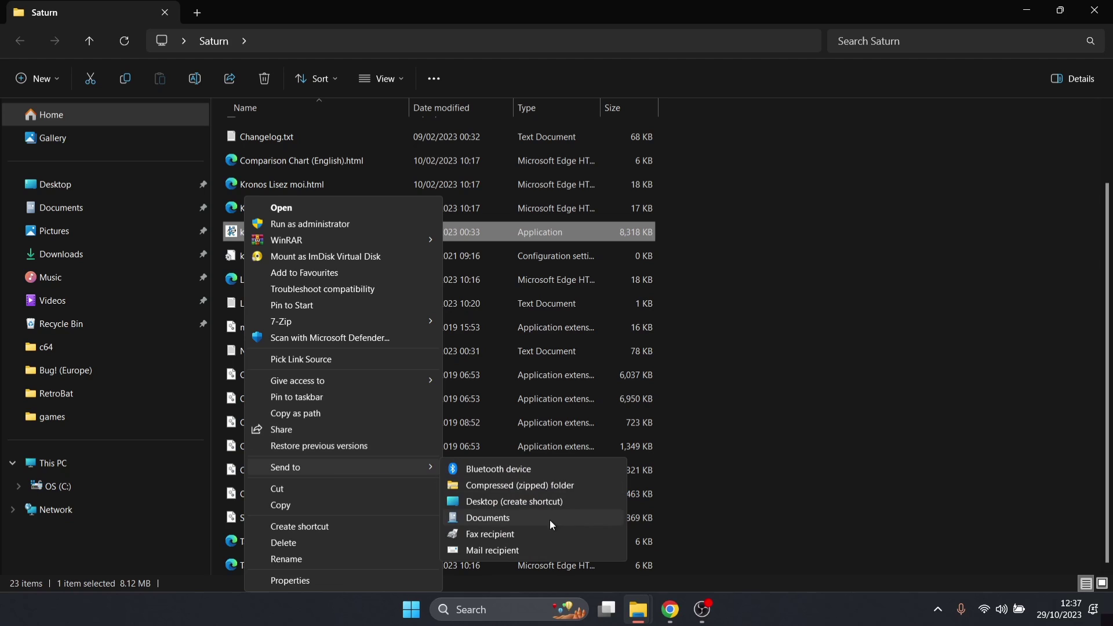
pyautogui.click(552, 502)
pyautogui.click(909, 322)
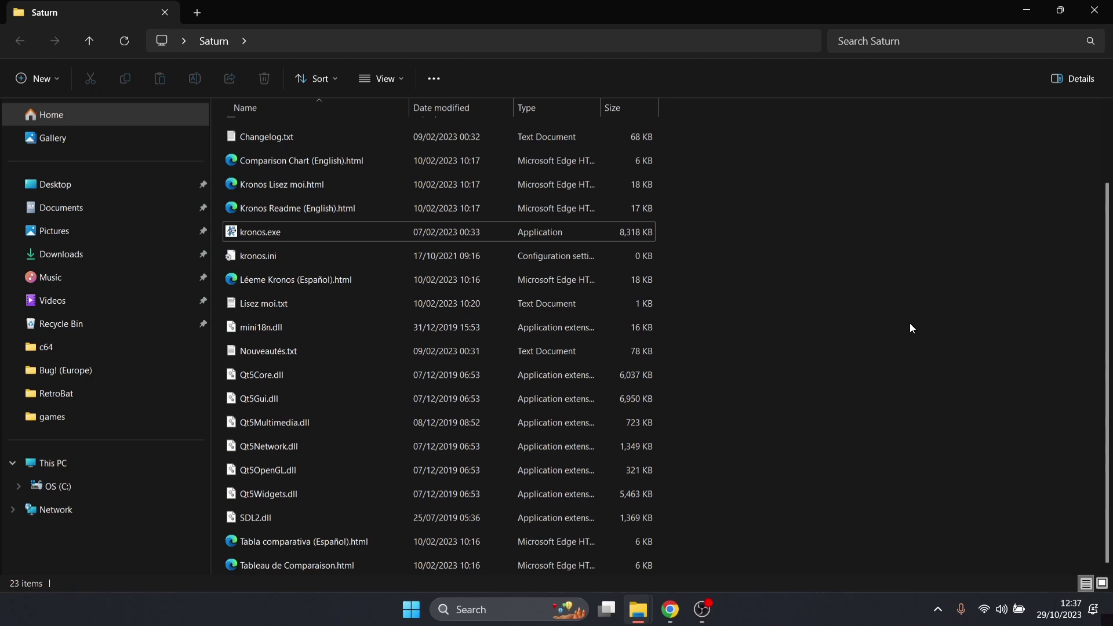
# - Restore the Saturn folder window to a smaller size and move saturn_bios.bin from the desktop into the folder
pyautogui.doubleClick(668, 4)
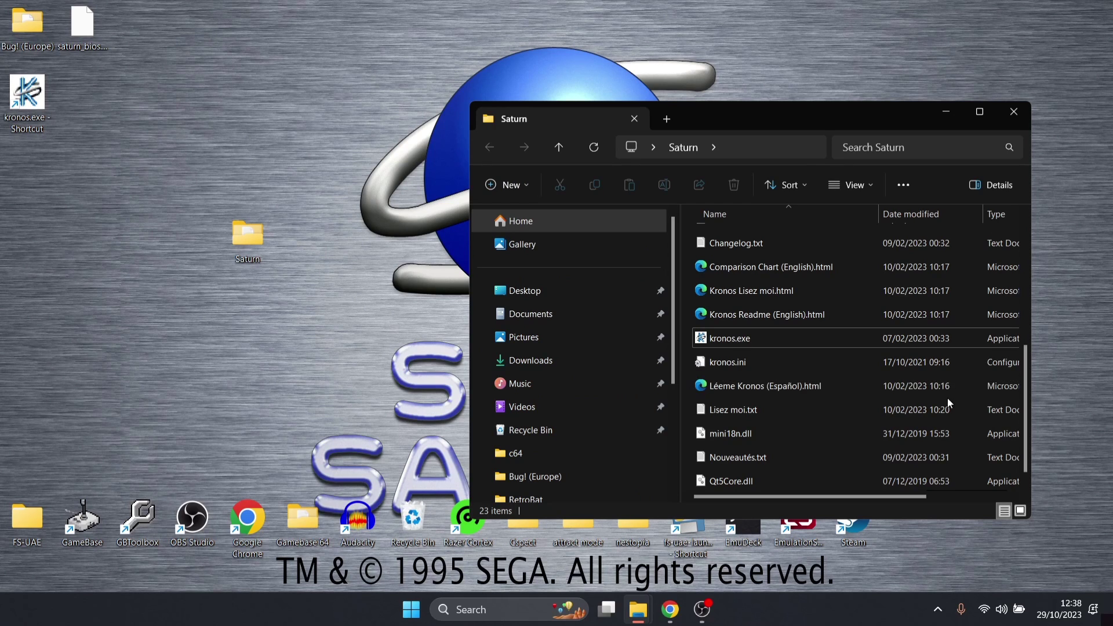
pyautogui.moveTo(1028, 374); pyautogui.dragTo(1041, 214)
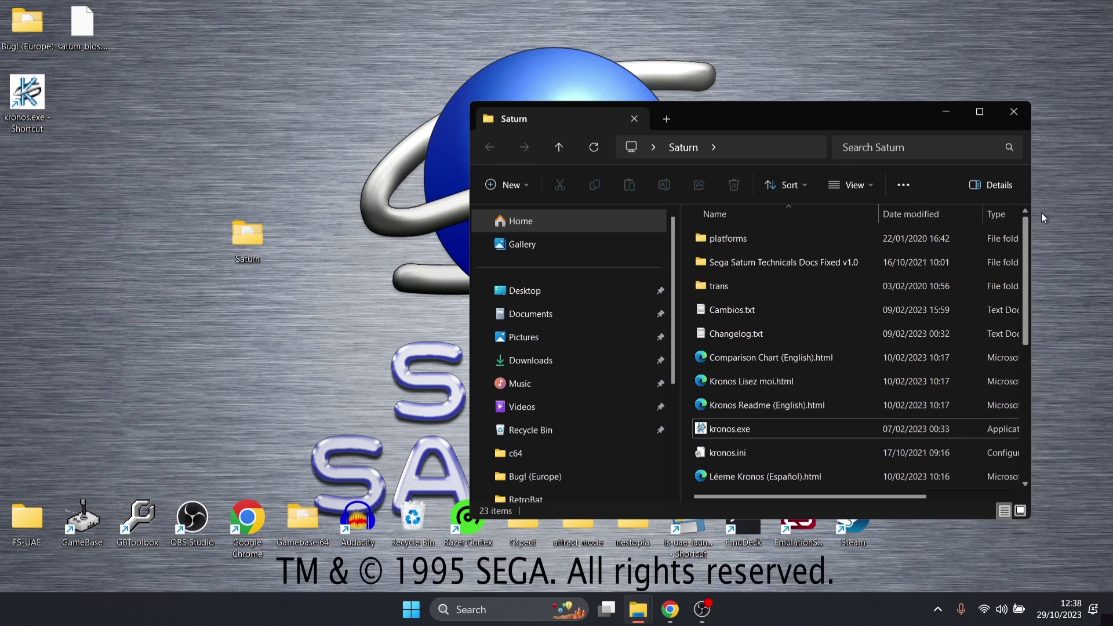
pyautogui.click(90, 22)
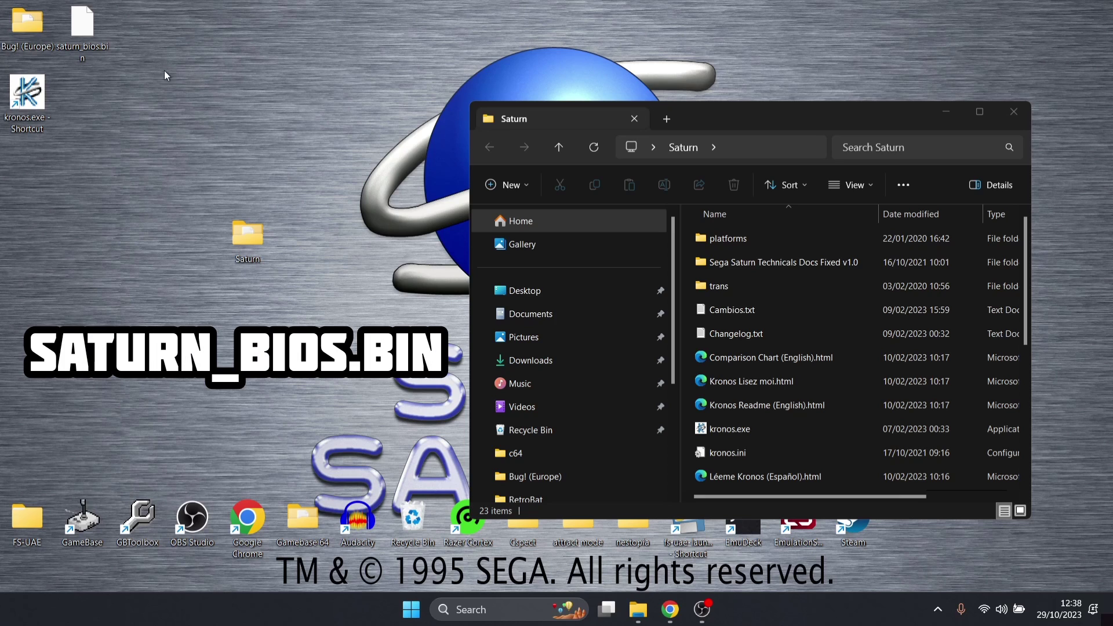
pyautogui.moveTo(84, 33); pyautogui.dragTo(696, 302)
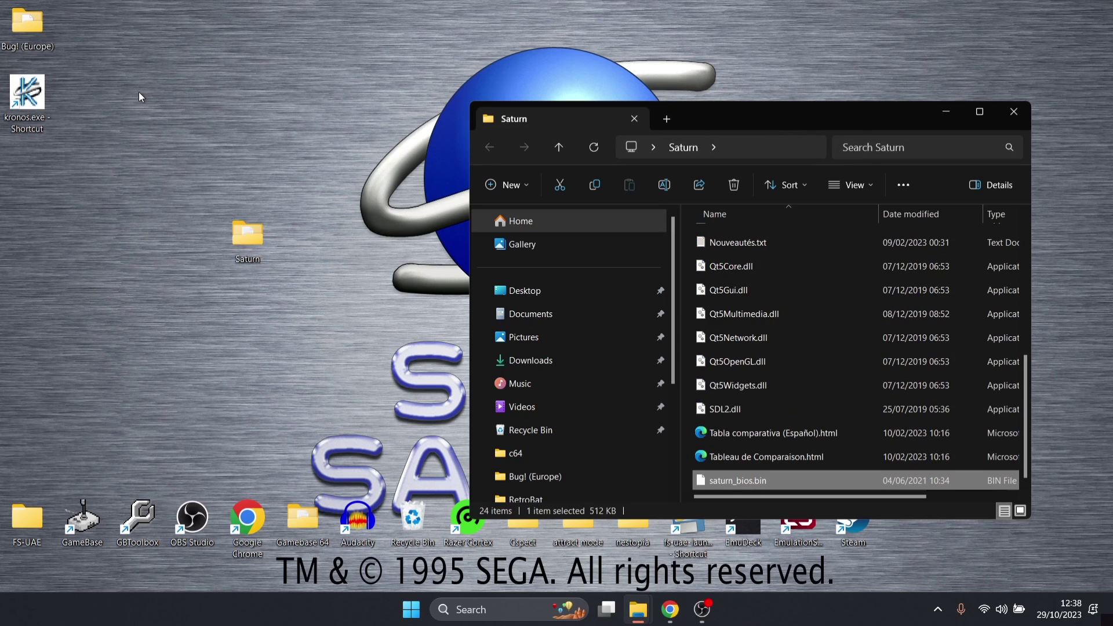
# - Check the .bin and .cue files in the Bug! (Europe) folder and move that folder into the Saturn folder
pyautogui.doubleClick(42, 29)
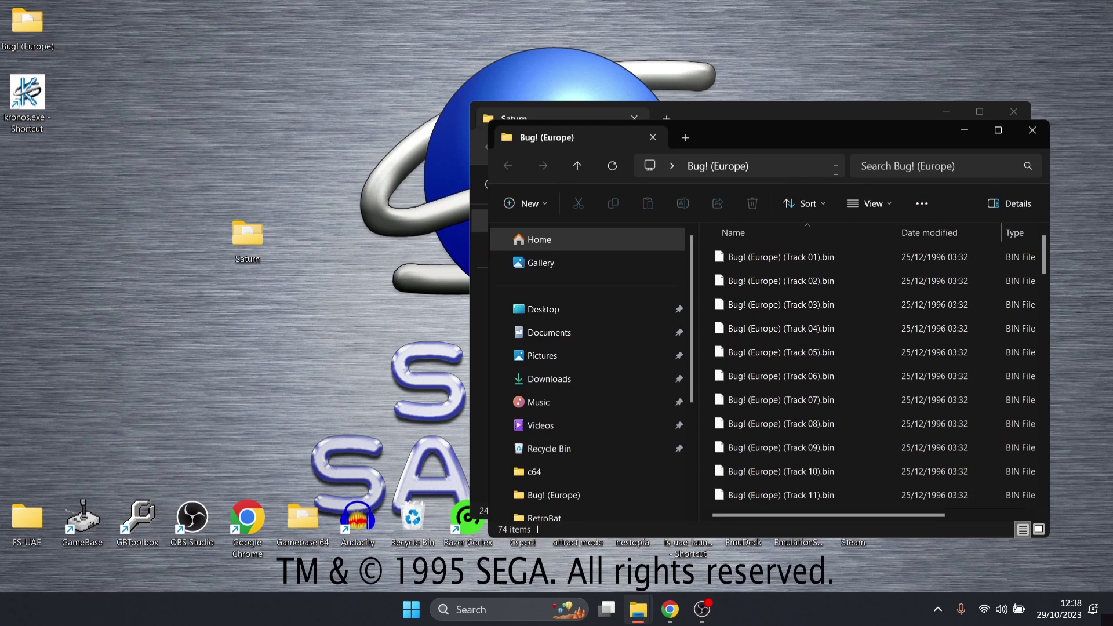
pyautogui.doubleClick(824, 133)
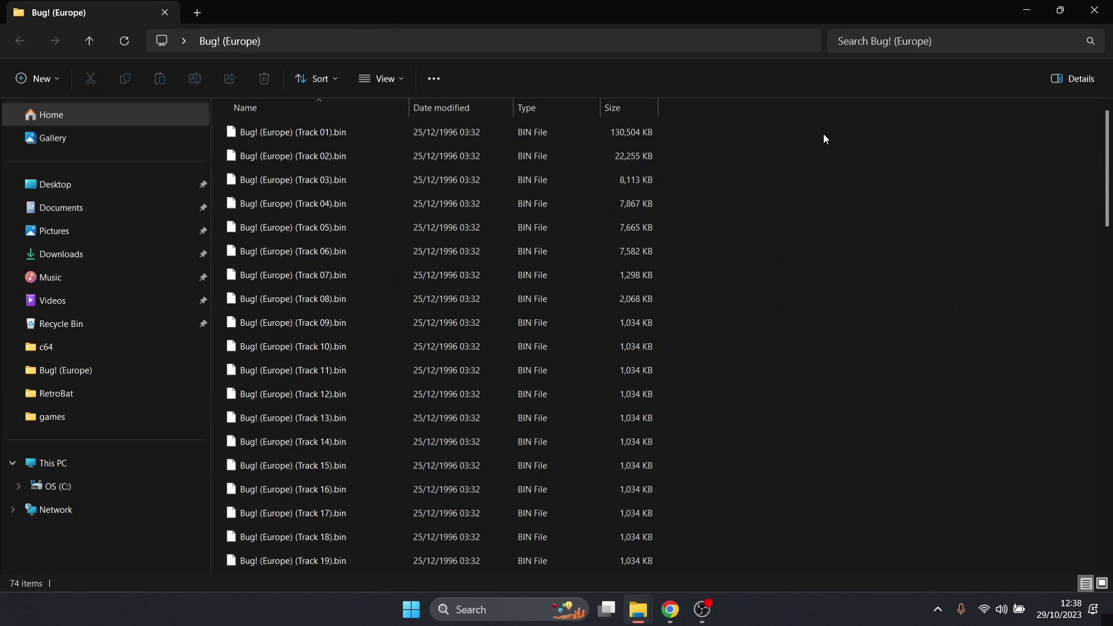
pyautogui.moveTo(1109, 159); pyautogui.dragTo(1109, 496)
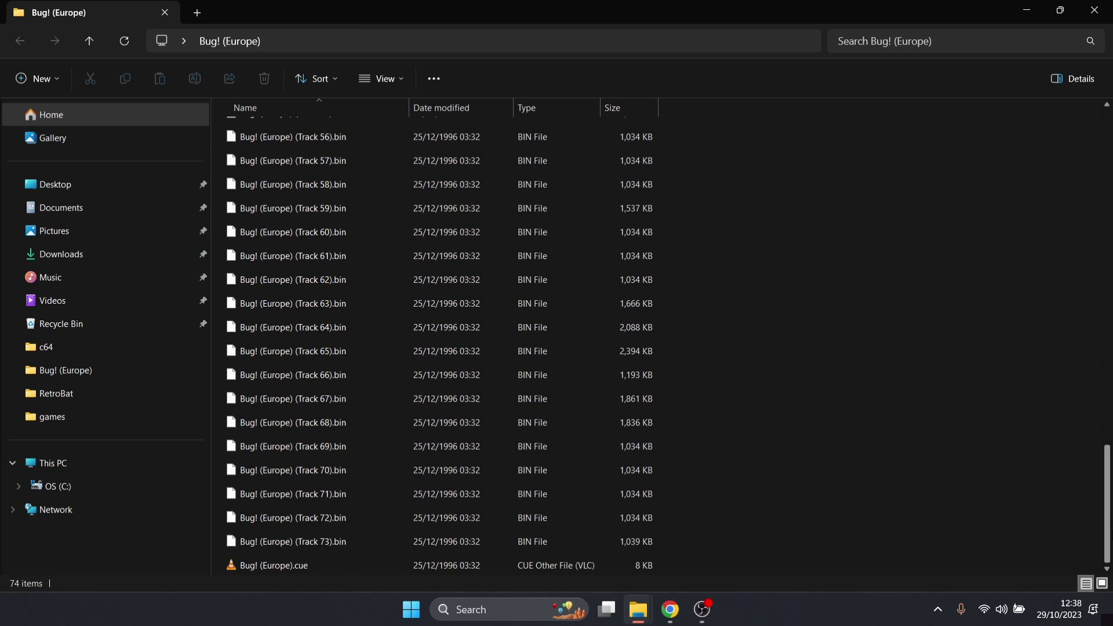
pyautogui.click(1095, 9)
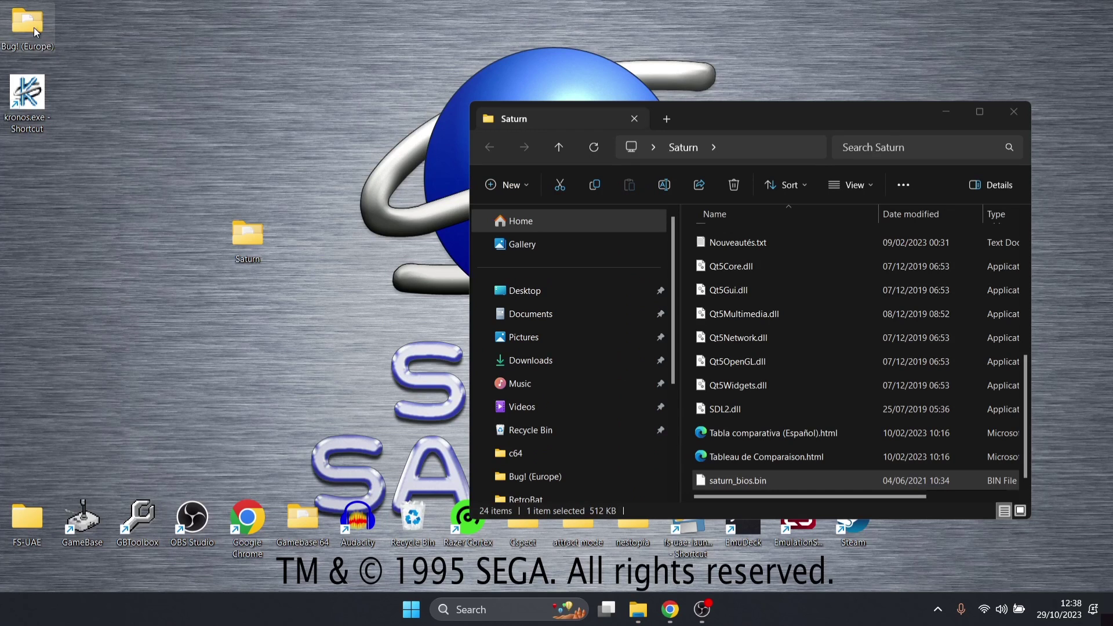
pyautogui.moveTo(451, 205); pyautogui.dragTo(697, 276)
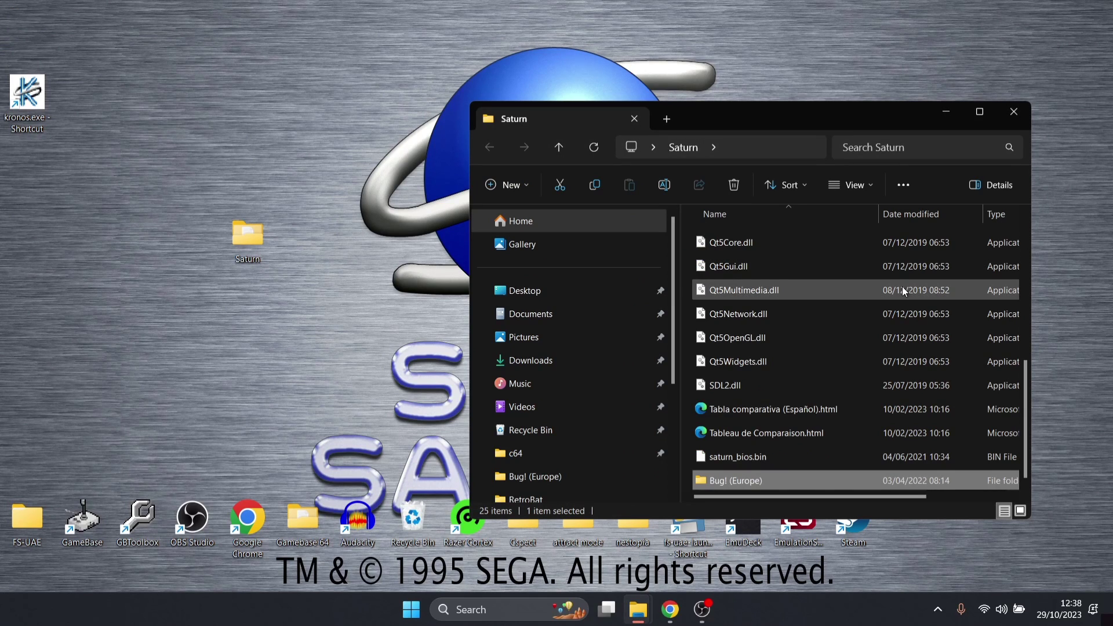
pyautogui.click(1015, 113)
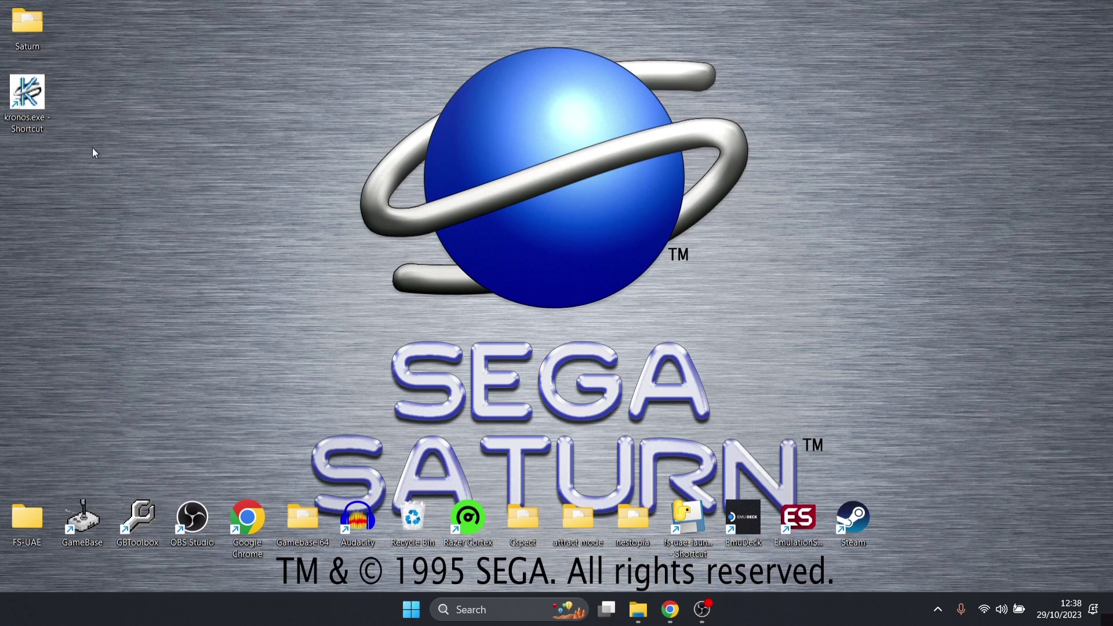
# - Launch Kronos from its desktop shortcut and set the Bios file path to saturn_bios.bin in the Saturn folder
pyautogui.doubleClick(28, 109)
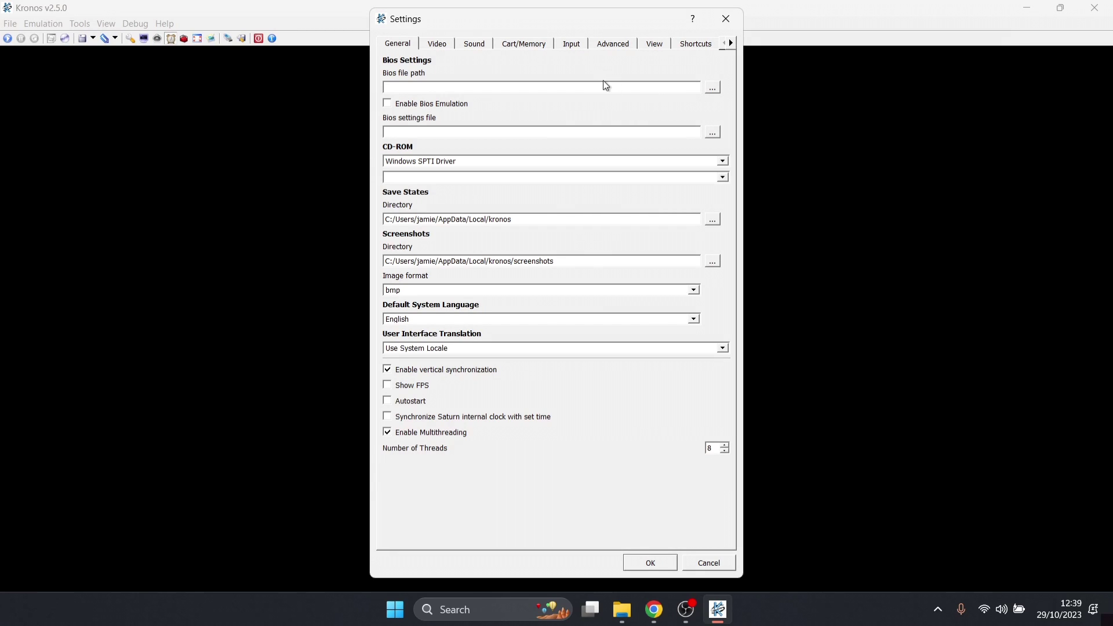
pyautogui.click(714, 88)
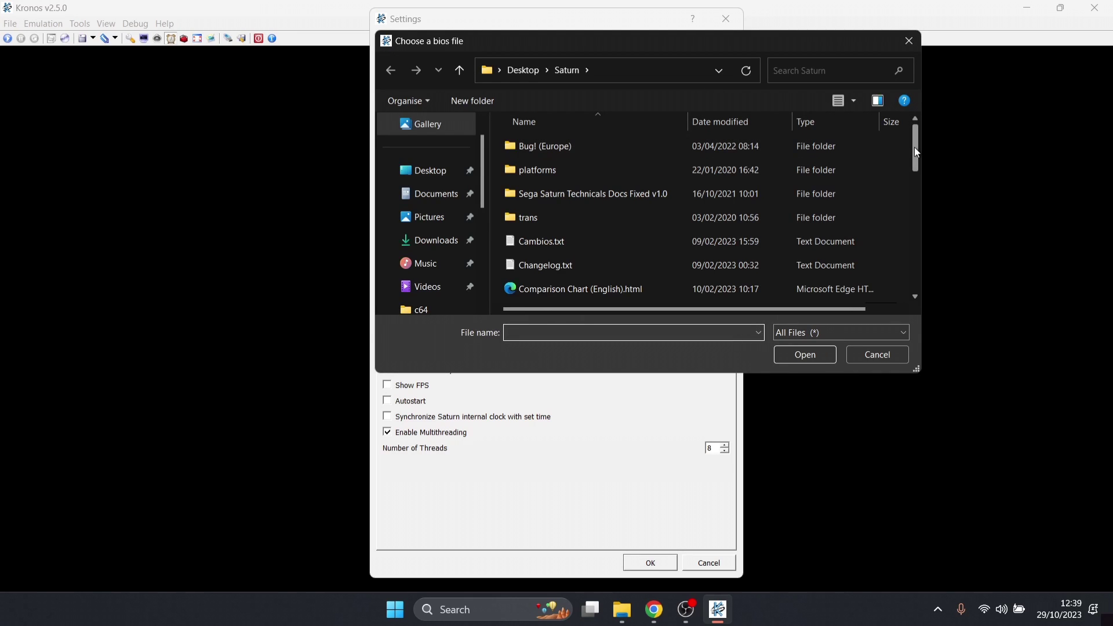
pyautogui.moveTo(914, 148); pyautogui.dragTo(926, 255)
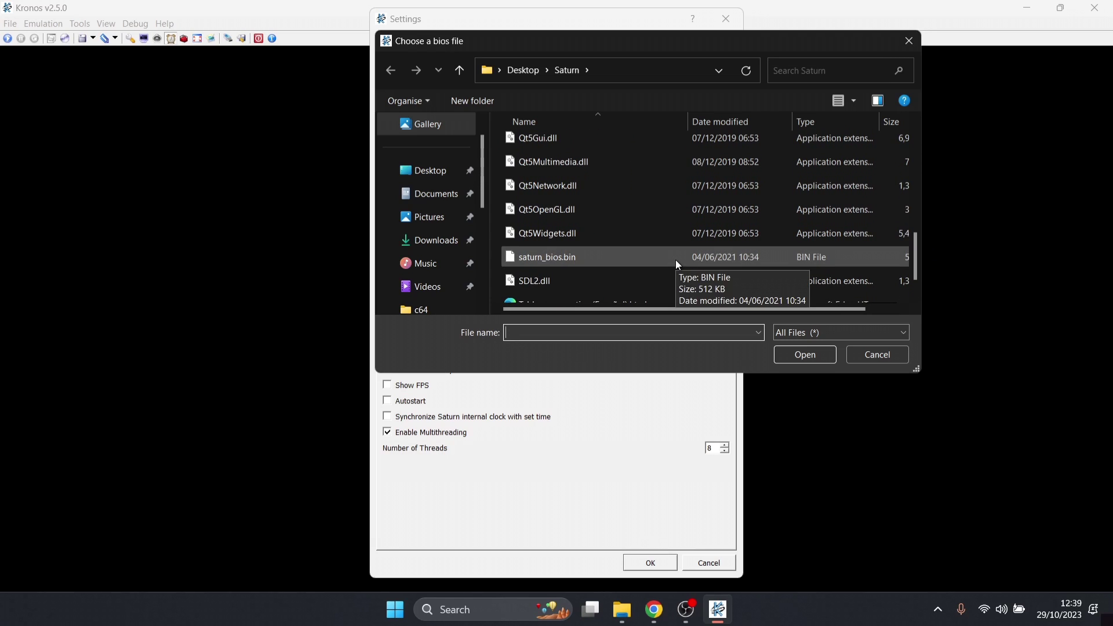
pyautogui.doubleClick(651, 259)
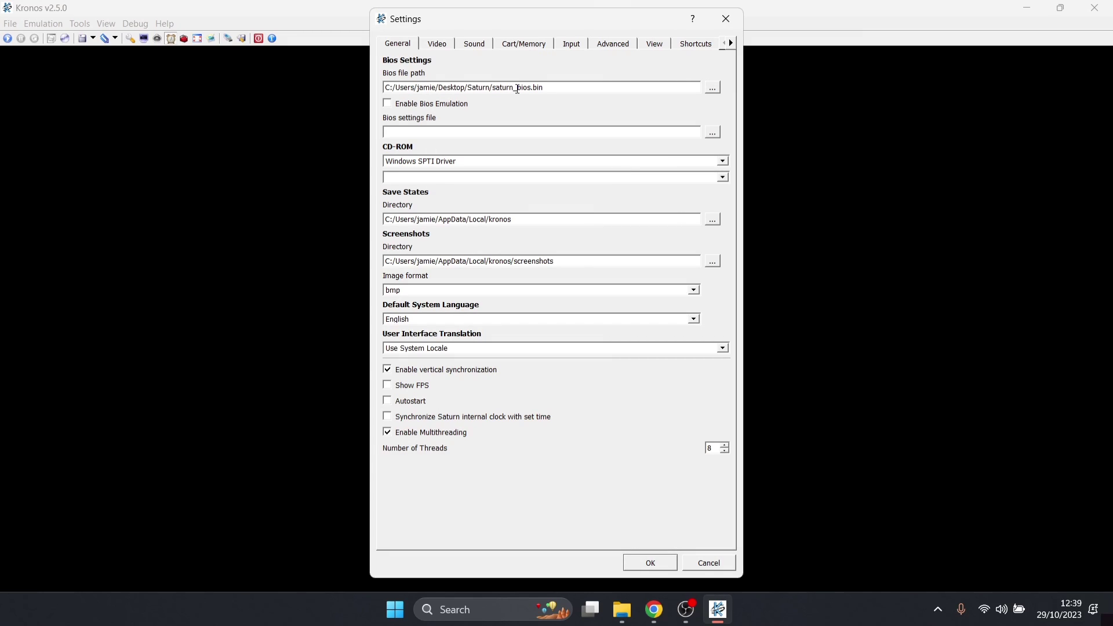
pyautogui.click(389, 105)
# - Choose SDL Joystick Interface as the input interface and Pad as the first controller on Port 1
pyautogui.click(572, 44)
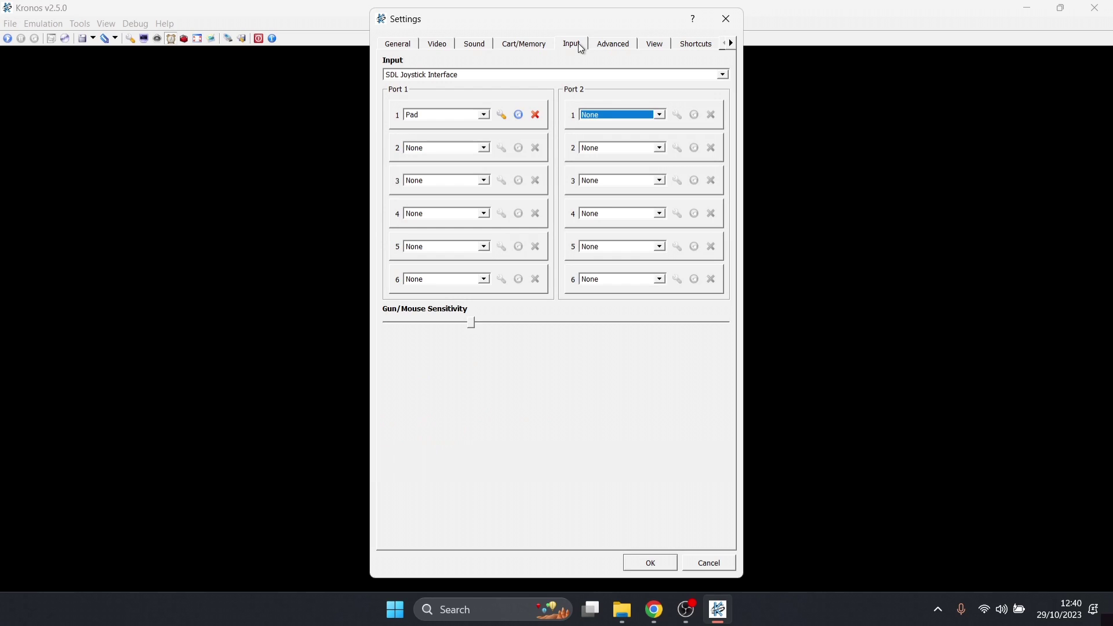
pyautogui.click(501, 78)
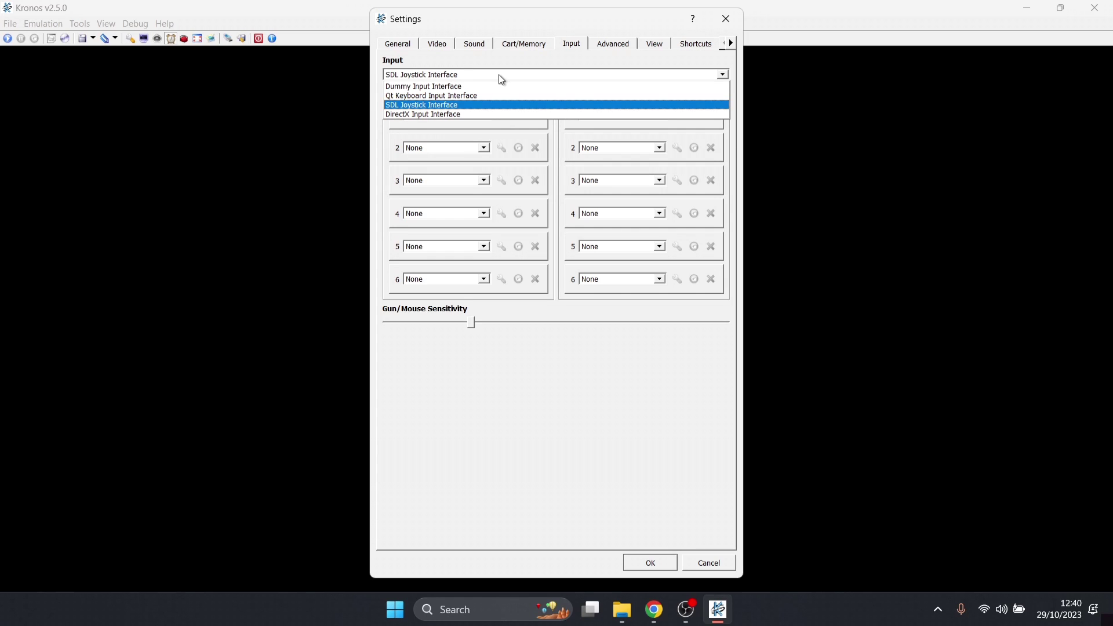
pyautogui.click(476, 105)
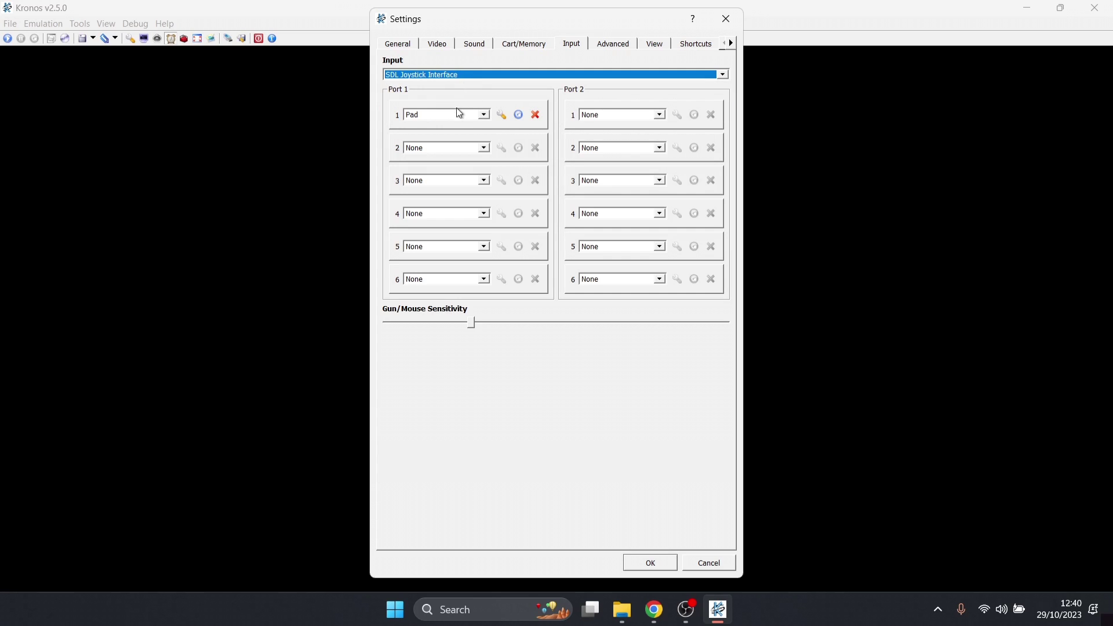
pyautogui.click(464, 116)
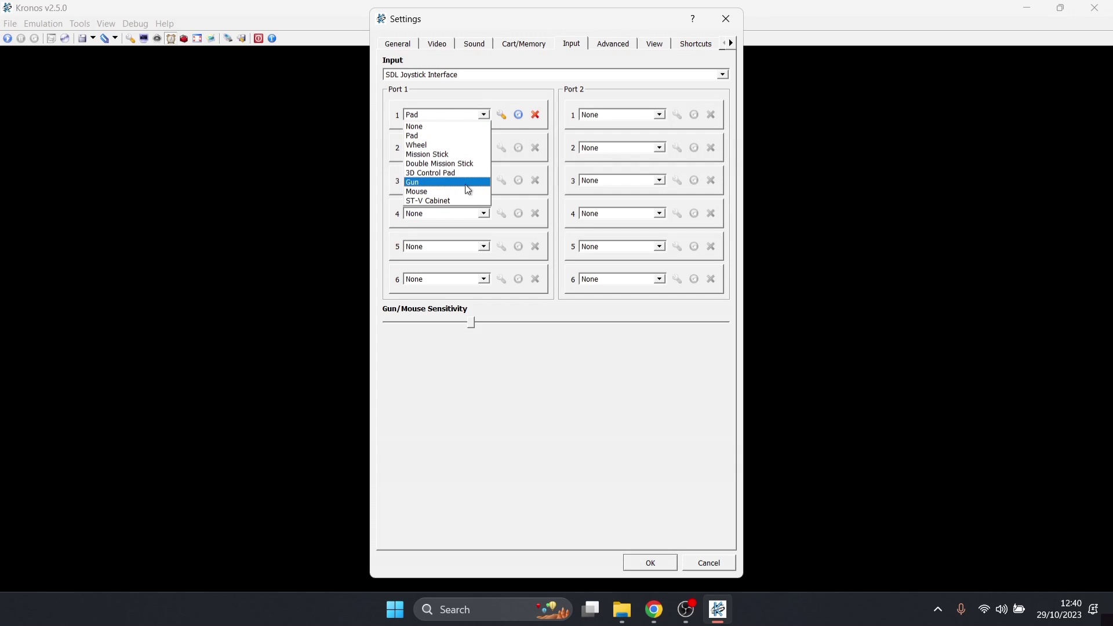
pyautogui.click(460, 137)
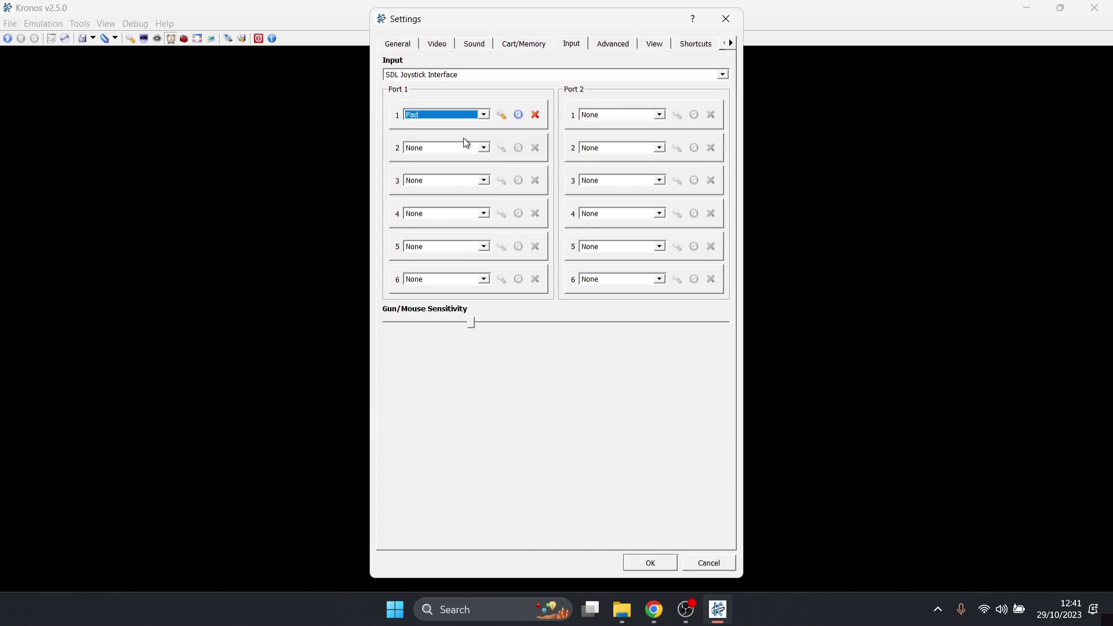
# - Open the Port 1 pad configuration and assign the Up, Left, Right and Down directions to the matching arrow keys
pyautogui.click(502, 116)
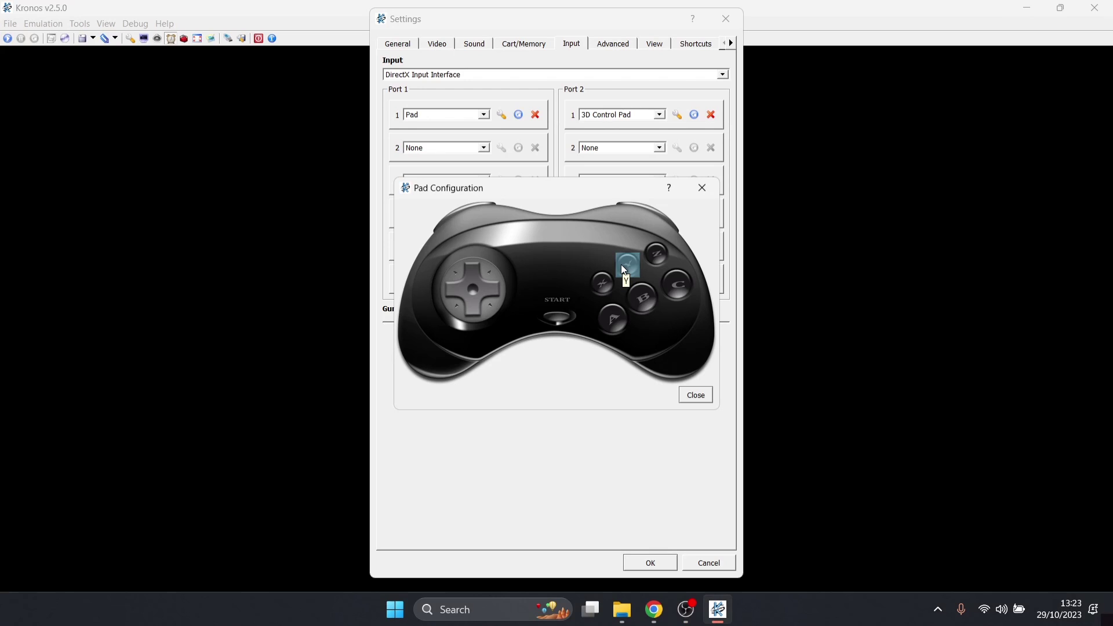
pyautogui.click(481, 269)
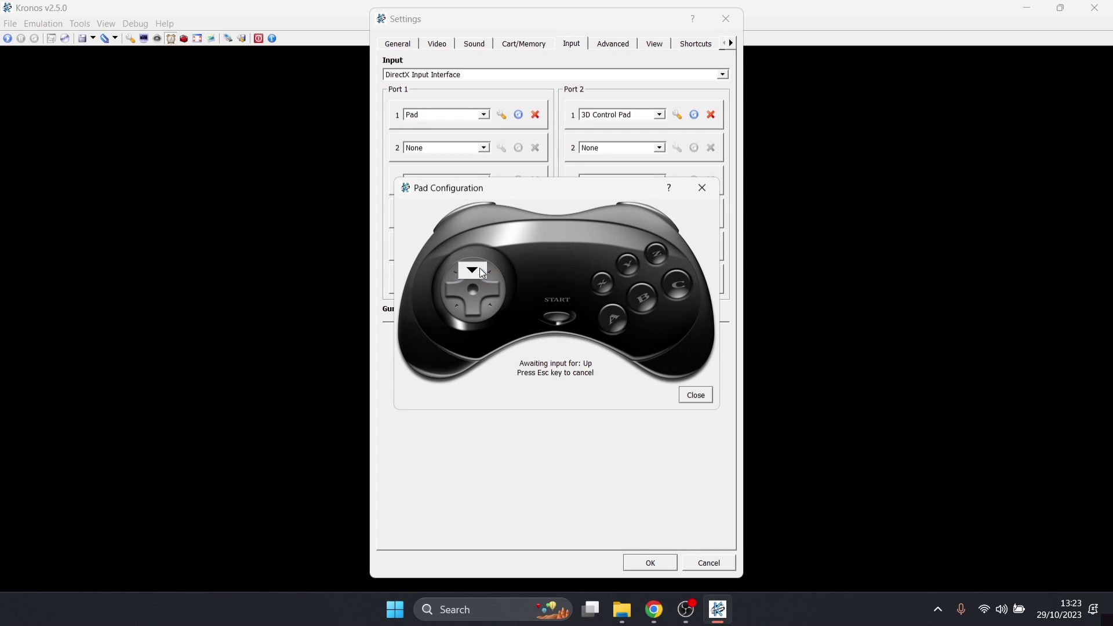
pyautogui.press('Up')
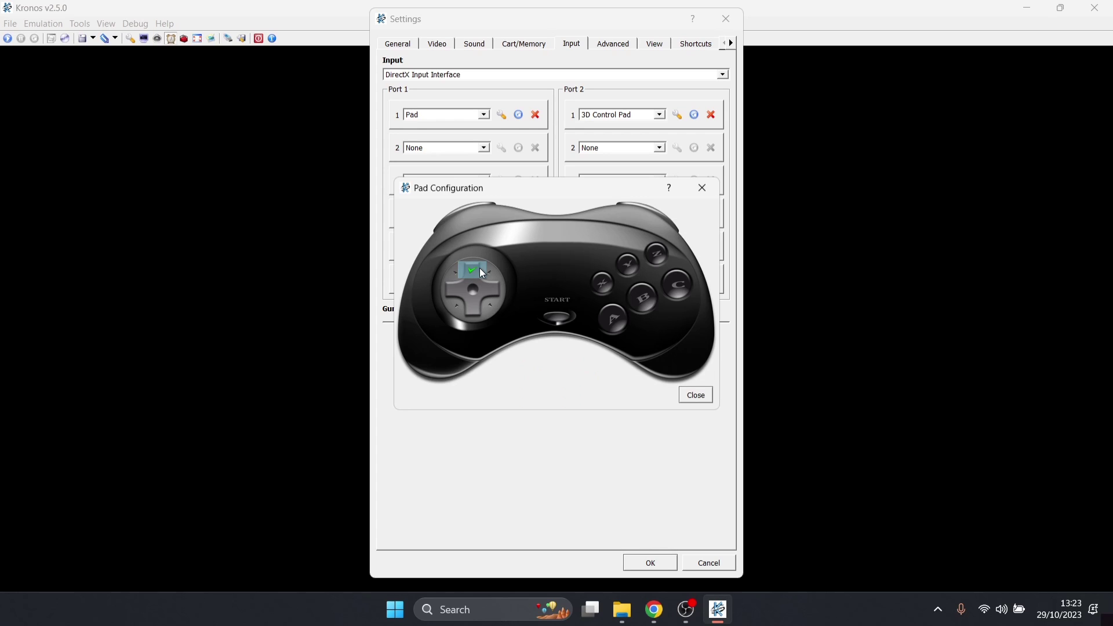
pyautogui.click(456, 293)
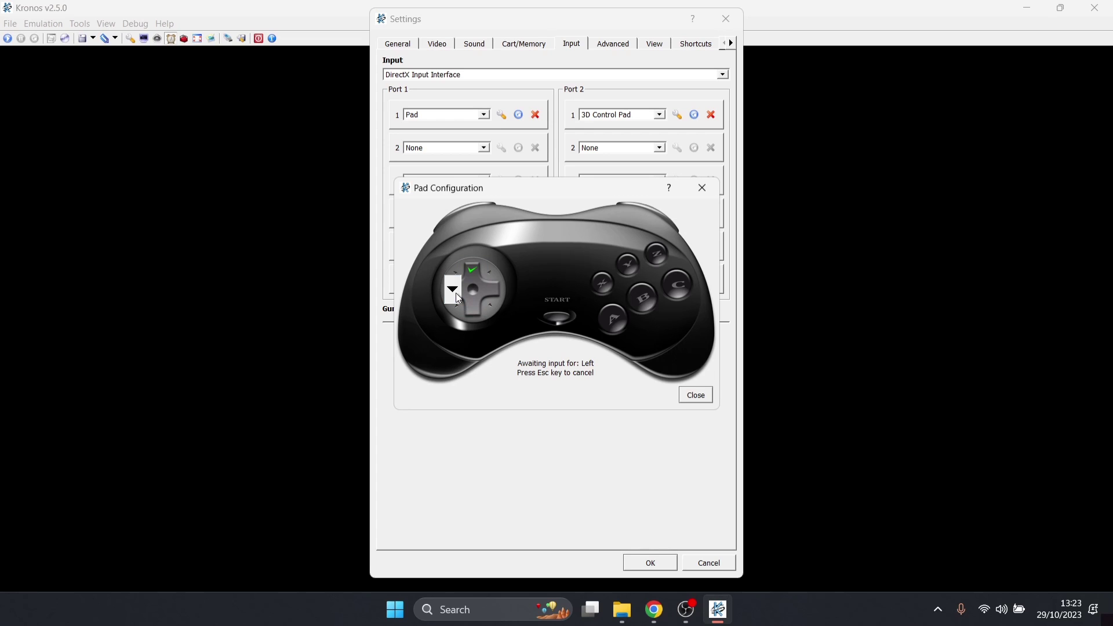
pyautogui.press('Left')
pyautogui.click(495, 292)
pyautogui.press('Right')
pyautogui.click(475, 309)
pyautogui.press('Down')
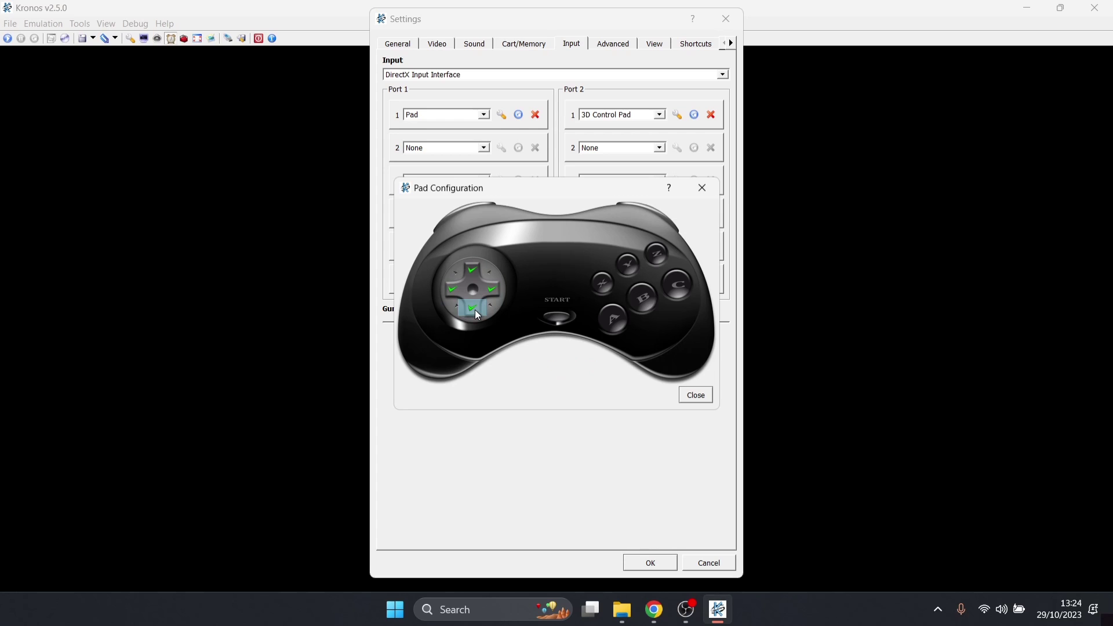
# - Assign the pad's Start button to Enter and its A, B and C buttons to J, K and L
pyautogui.click(548, 319)
pyautogui.press('Return')
pyautogui.click(613, 320)
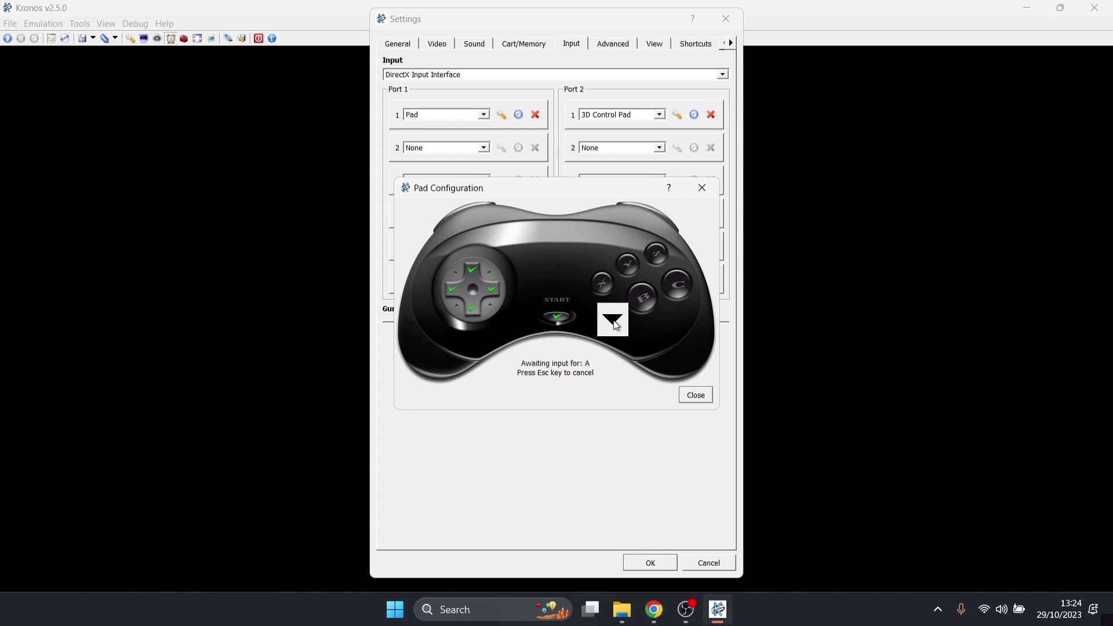
pyautogui.press('j')
pyautogui.click(645, 304)
pyautogui.press('k')
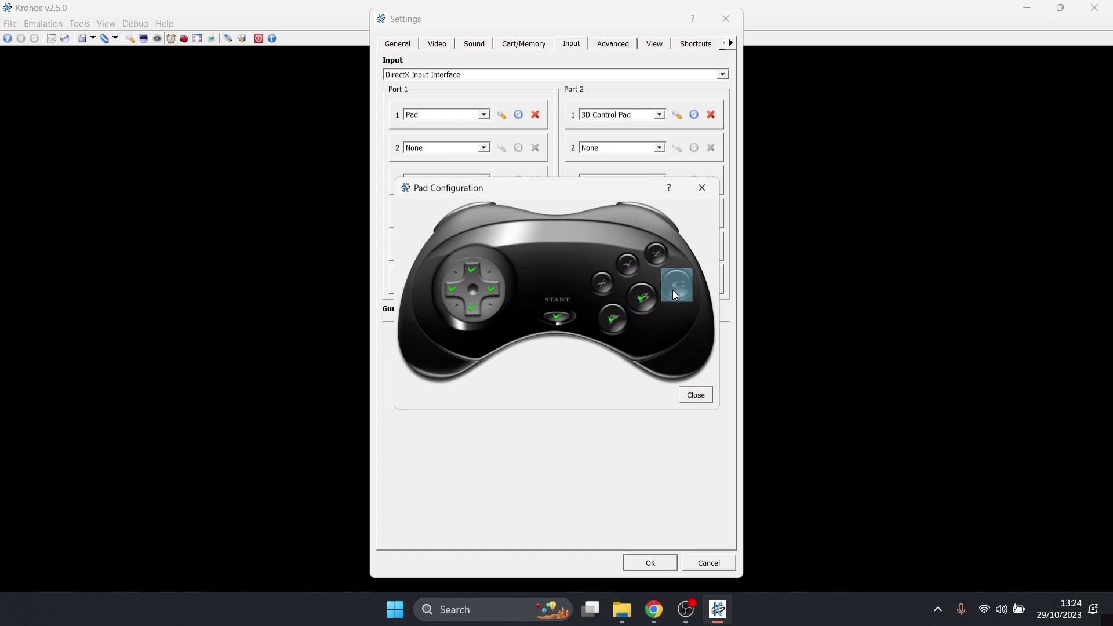
pyautogui.click(675, 295)
pyautogui.press('l')
# - Assign the pad's Z, Y and X buttons to O, I and U and the shoulder buttons to E and R, and close the configuration
pyautogui.click(664, 257)
pyautogui.press('o')
pyautogui.click(634, 268)
pyautogui.press('i')
pyautogui.click(604, 289)
pyautogui.press('u')
pyautogui.click(480, 217)
pyautogui.press('e')
pyautogui.click(630, 204)
pyautogui.press('r')
pyautogui.click(697, 392)
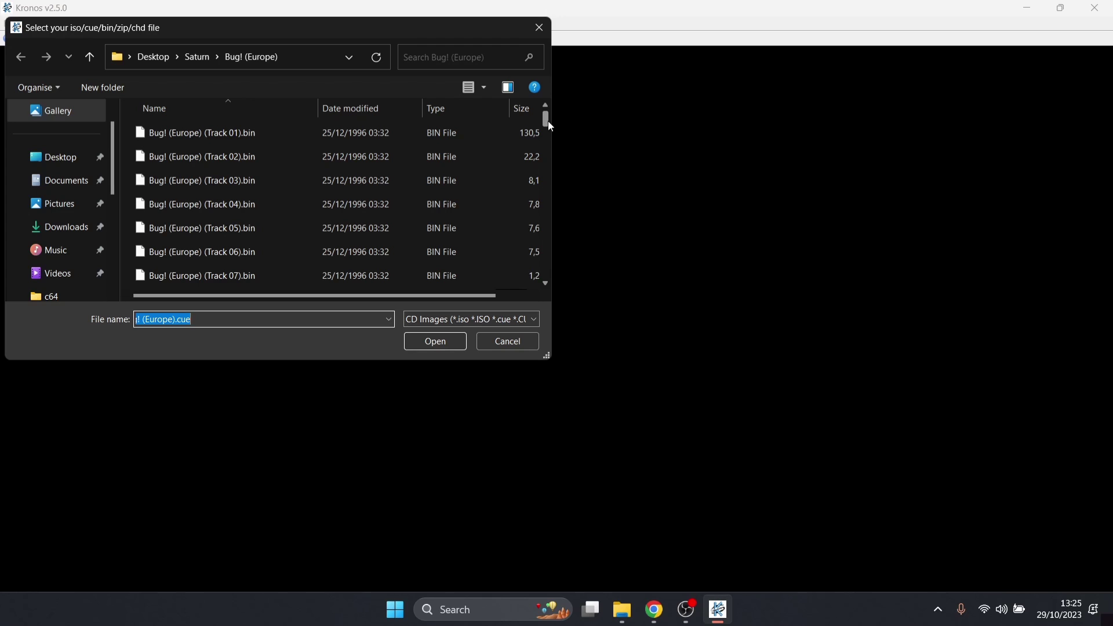
# - Select Bug! (Europe).cue in the Bug! (Europe) folder as the disc image to load
pyautogui.moveTo(548, 120); pyautogui.dragTo(552, 275)
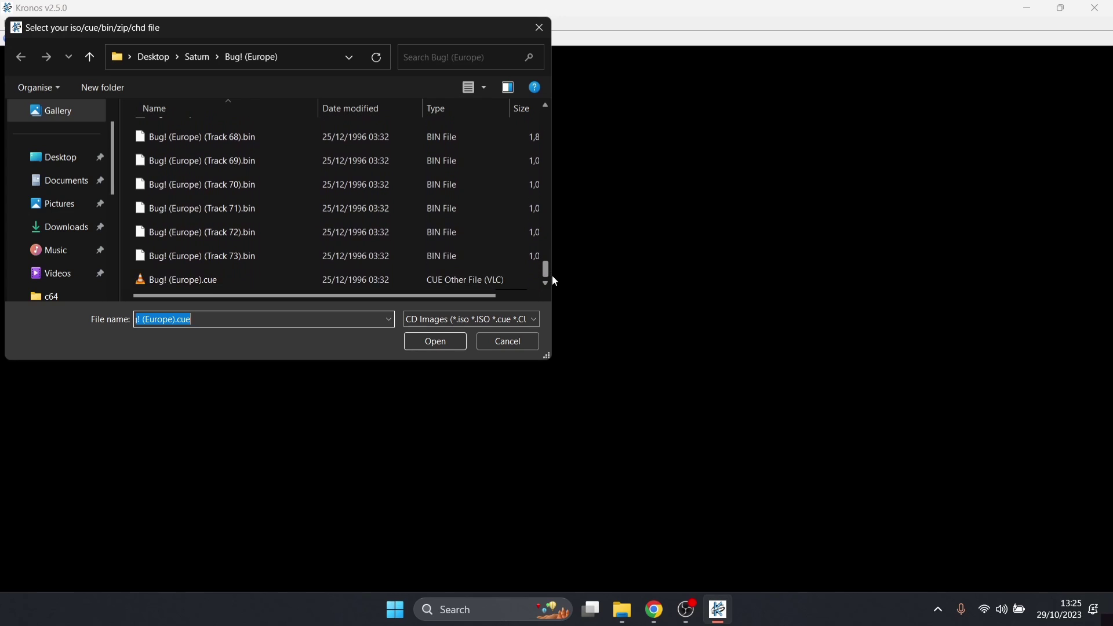
pyautogui.click(280, 282)
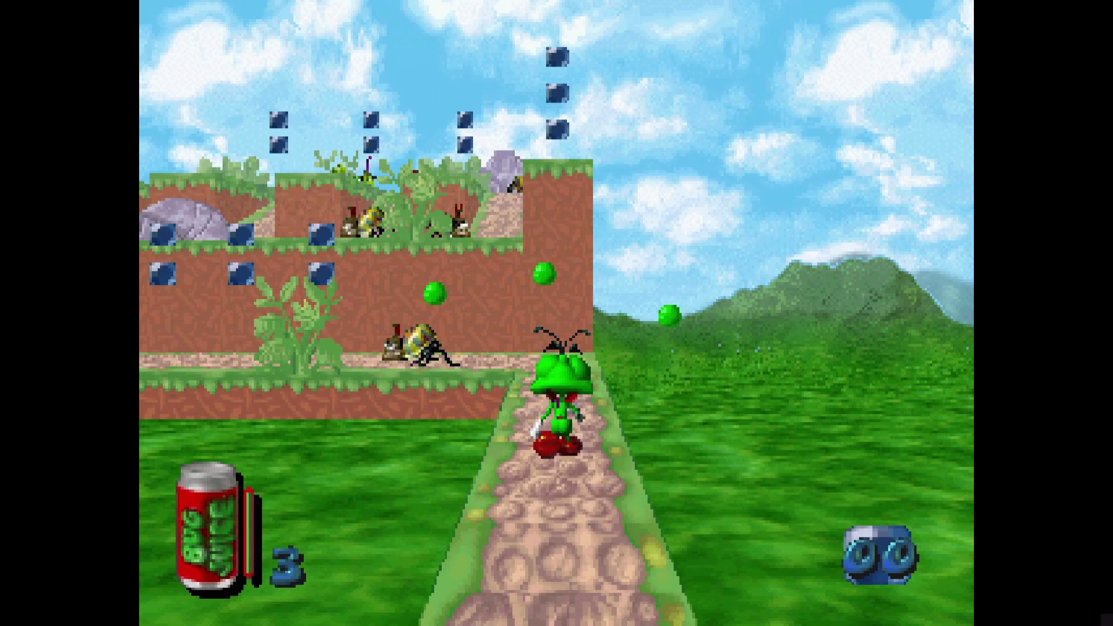
pyautogui.press('Up')
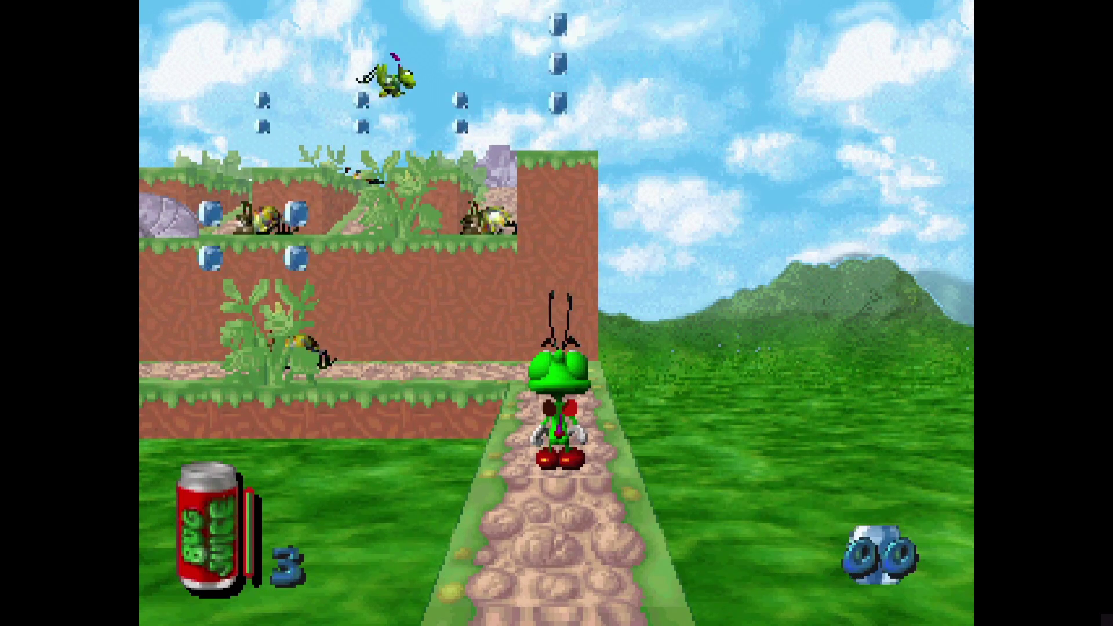
pyautogui.press('space')
pyautogui.press('Up')
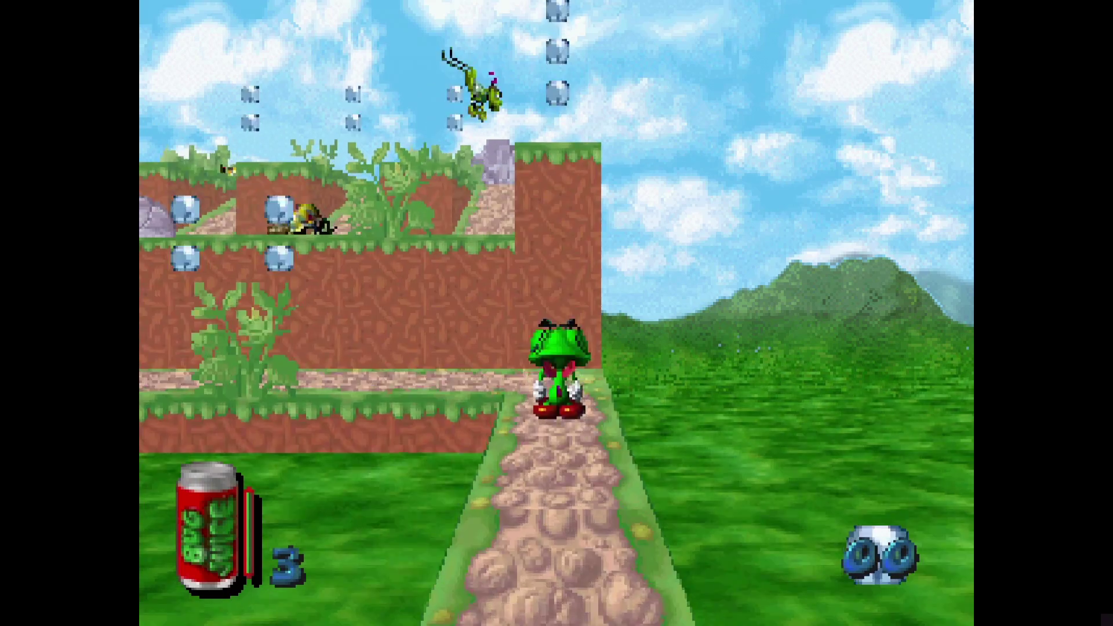
pyautogui.press('Up')
pyautogui.press('Left')
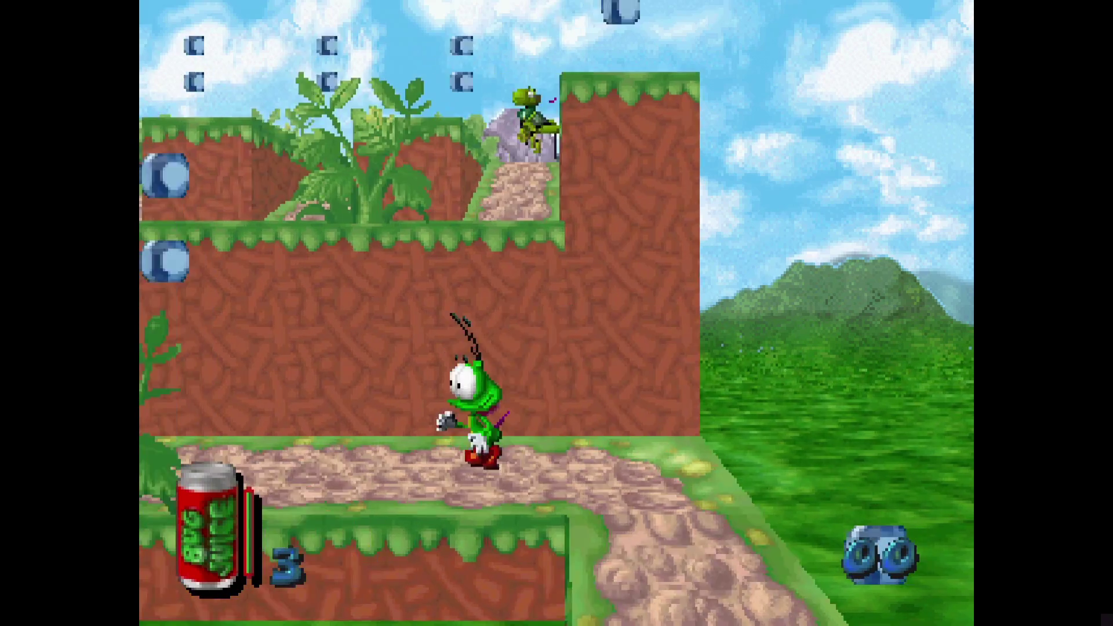
pyautogui.press('Left')
pyautogui.press('space')
pyautogui.press('Right')
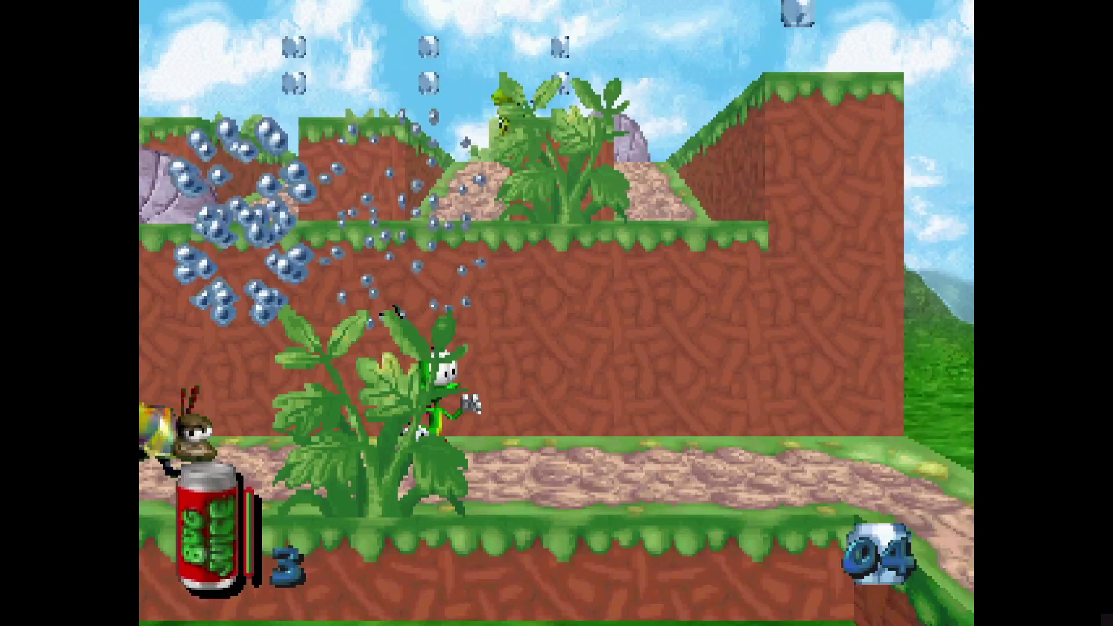
pyautogui.press('Left')
pyautogui.press('space')
pyautogui.press('space')
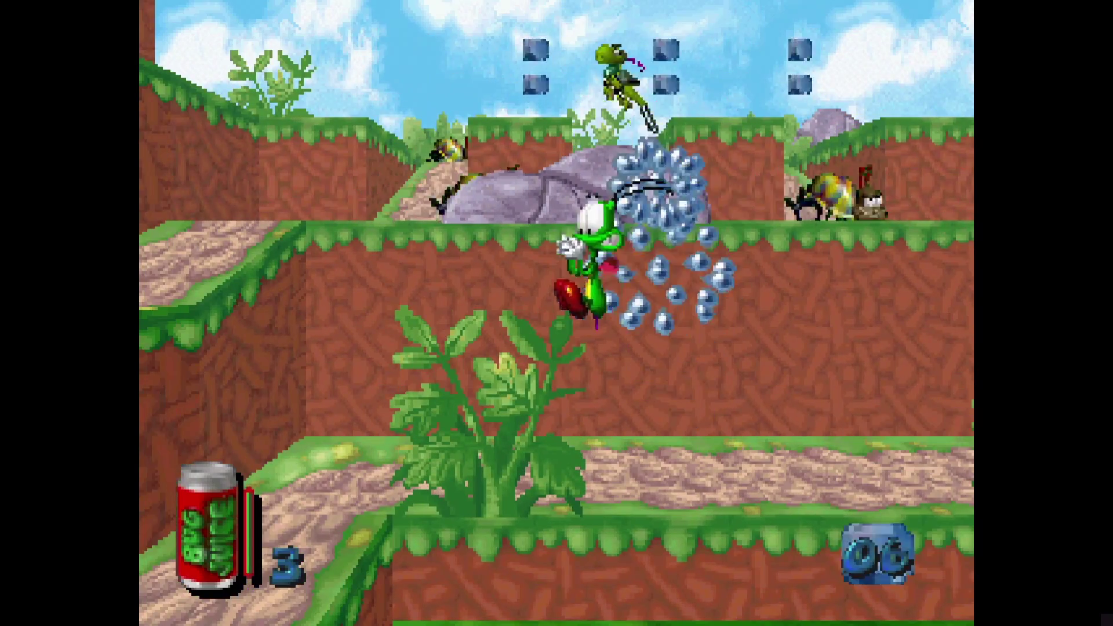
pyautogui.press('Down')
pyautogui.press('Left')
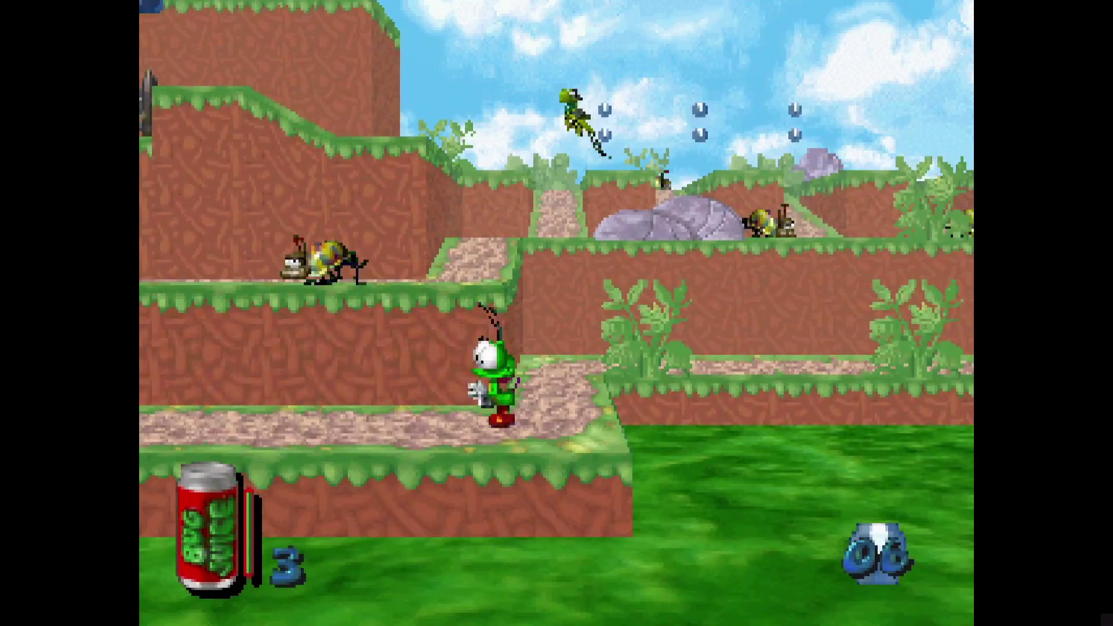
pyautogui.press('Left')
pyautogui.press('space')
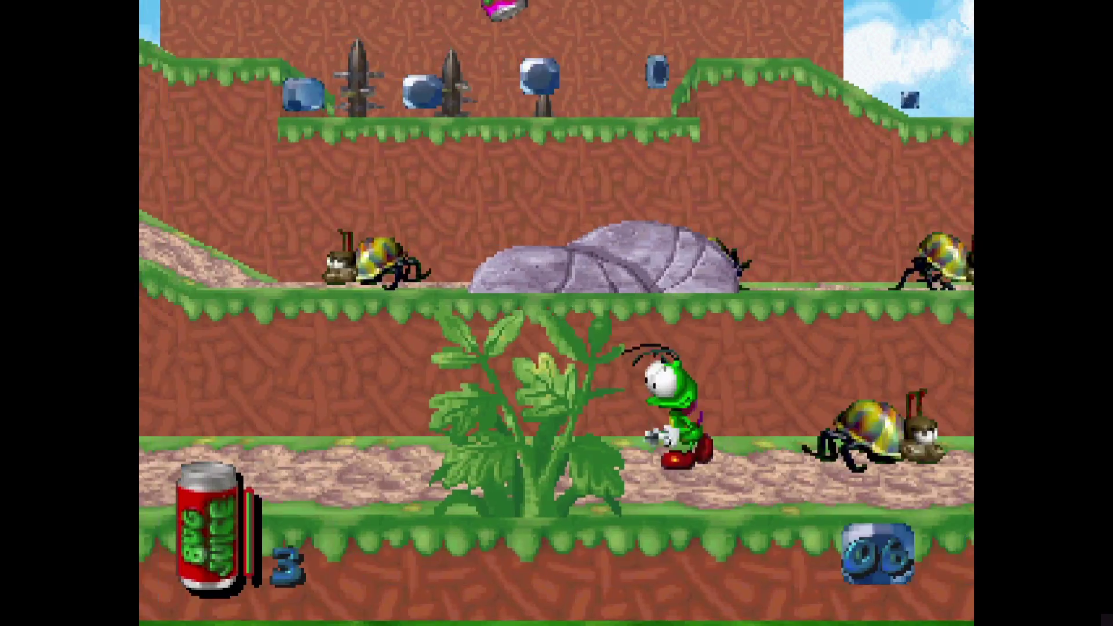
pyautogui.press('Left')
pyautogui.press('space')
pyautogui.press('Right')
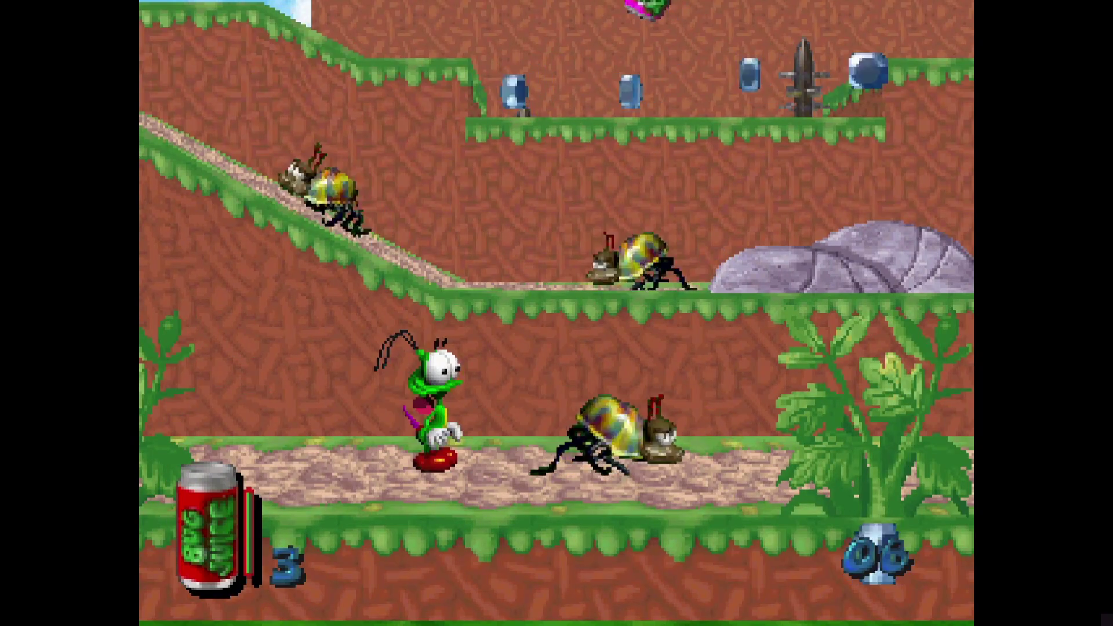
pyautogui.press('Left')
pyautogui.press('Down')
pyautogui.press('space')
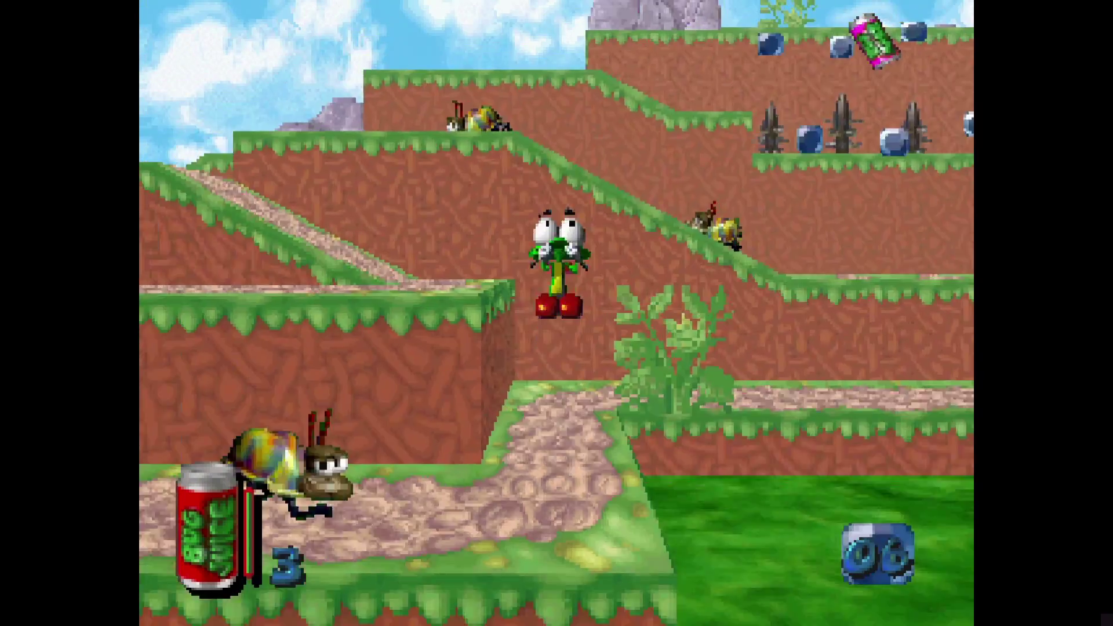
pyautogui.press('Down')
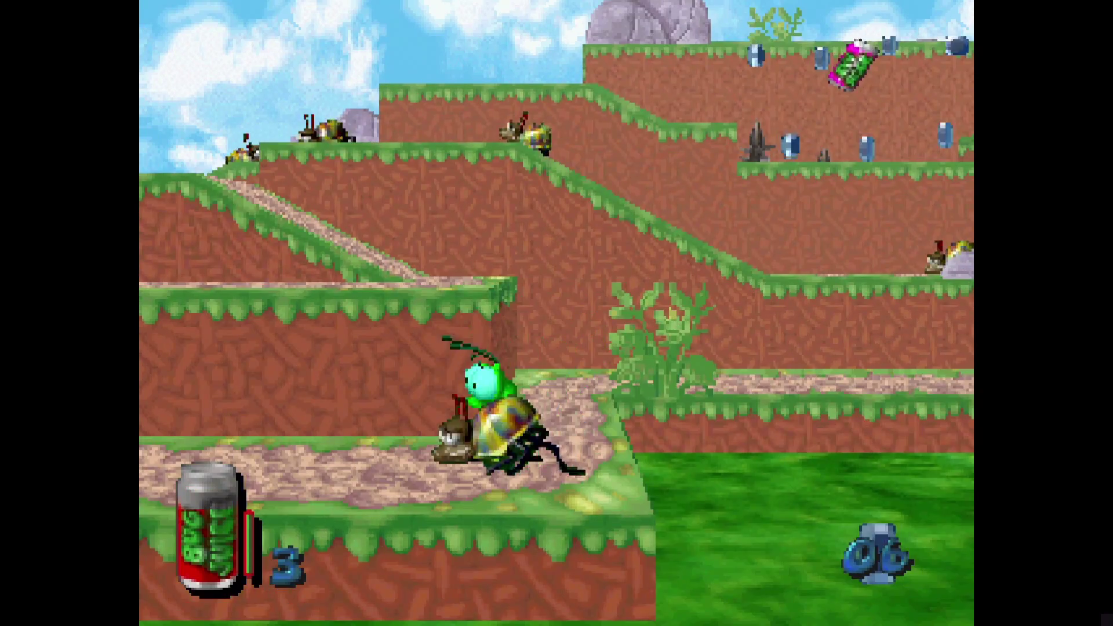
pyautogui.press('Left')
pyautogui.press('Left')
pyautogui.press('space')
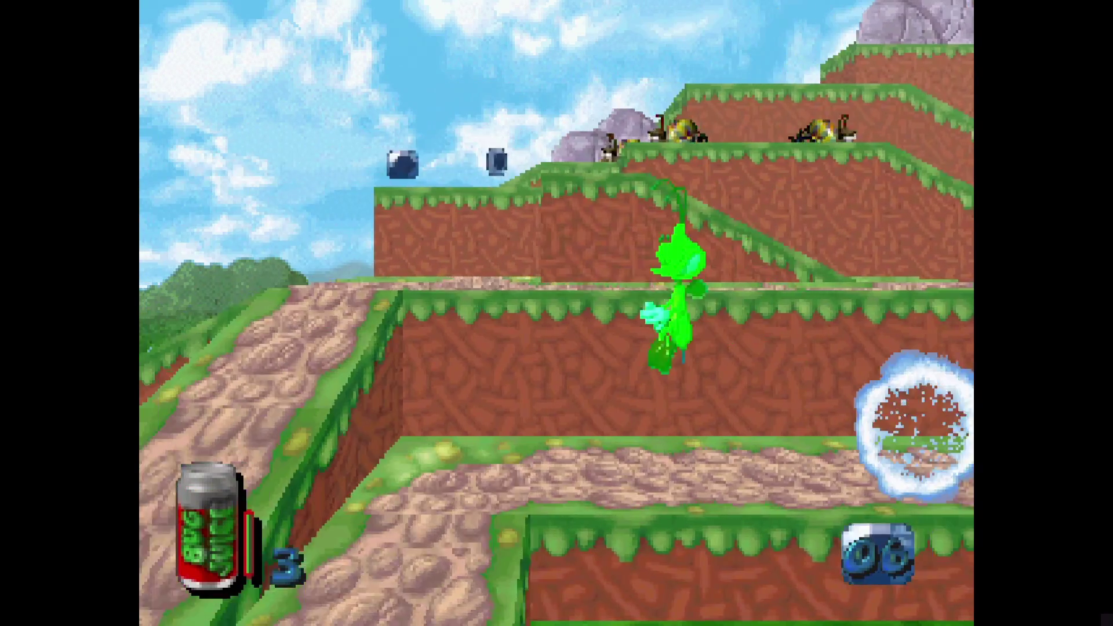
pyautogui.press('Down')
pyautogui.press('Down')
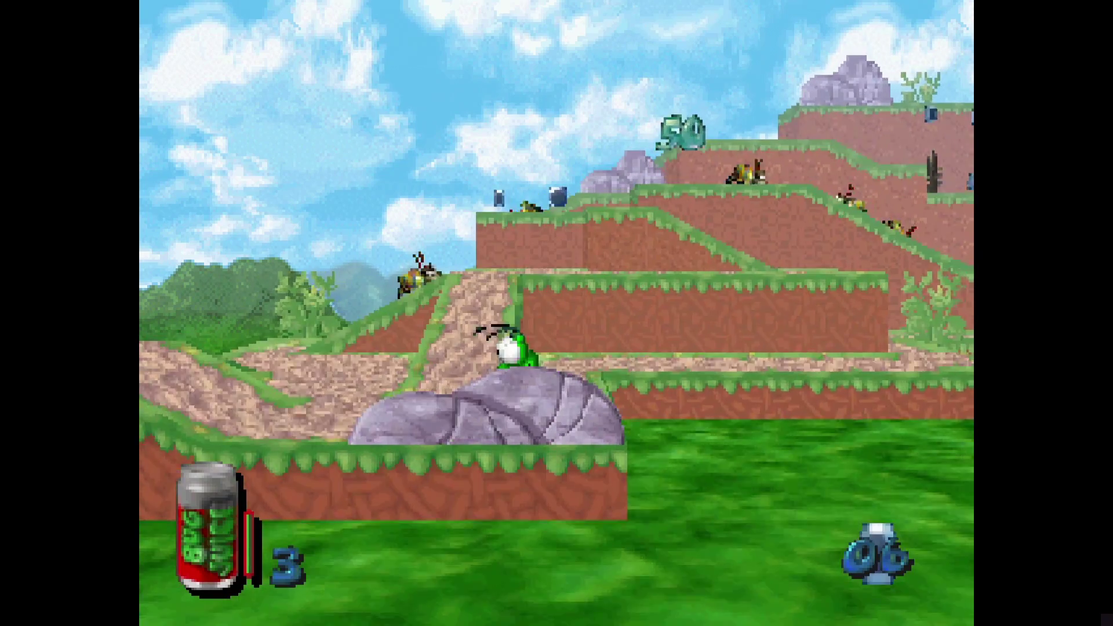
pyautogui.press('Up')
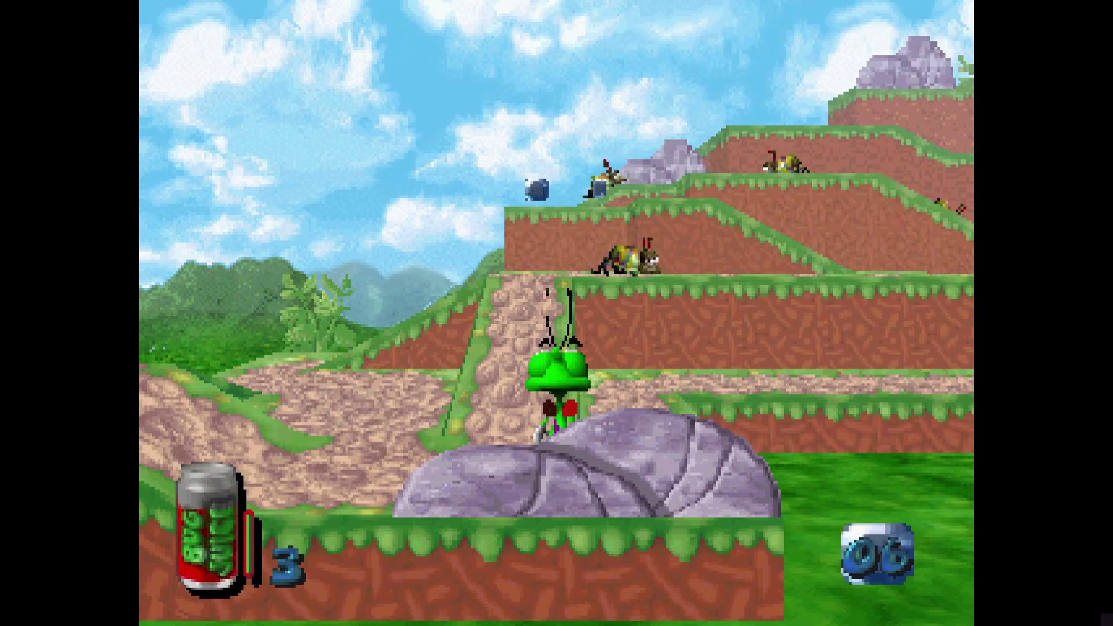
pyautogui.press('Up')
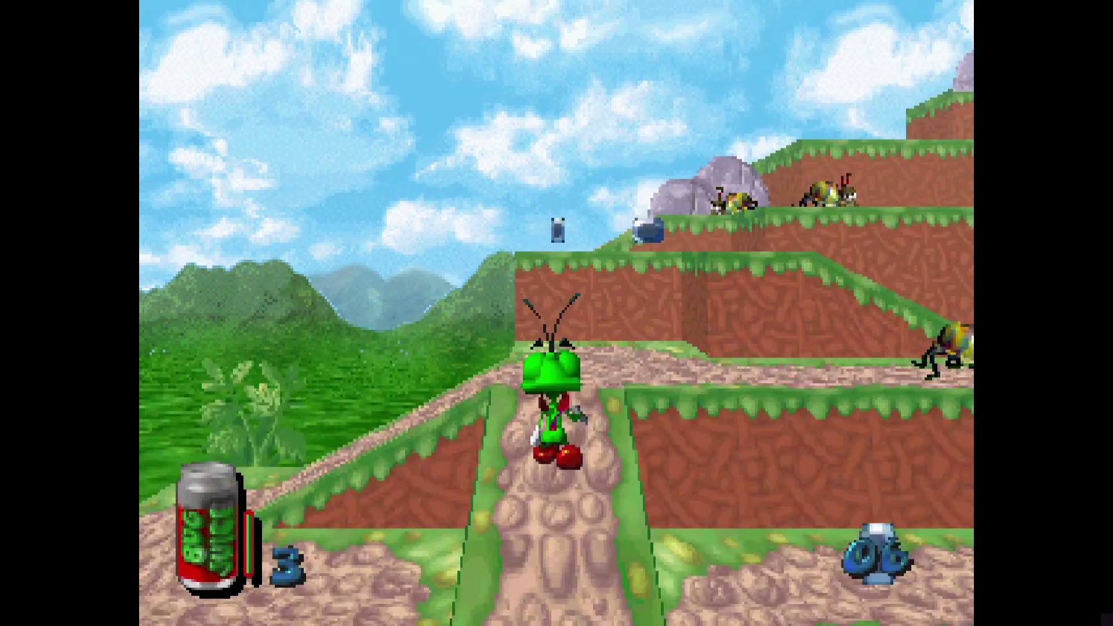
pyautogui.press('Right')
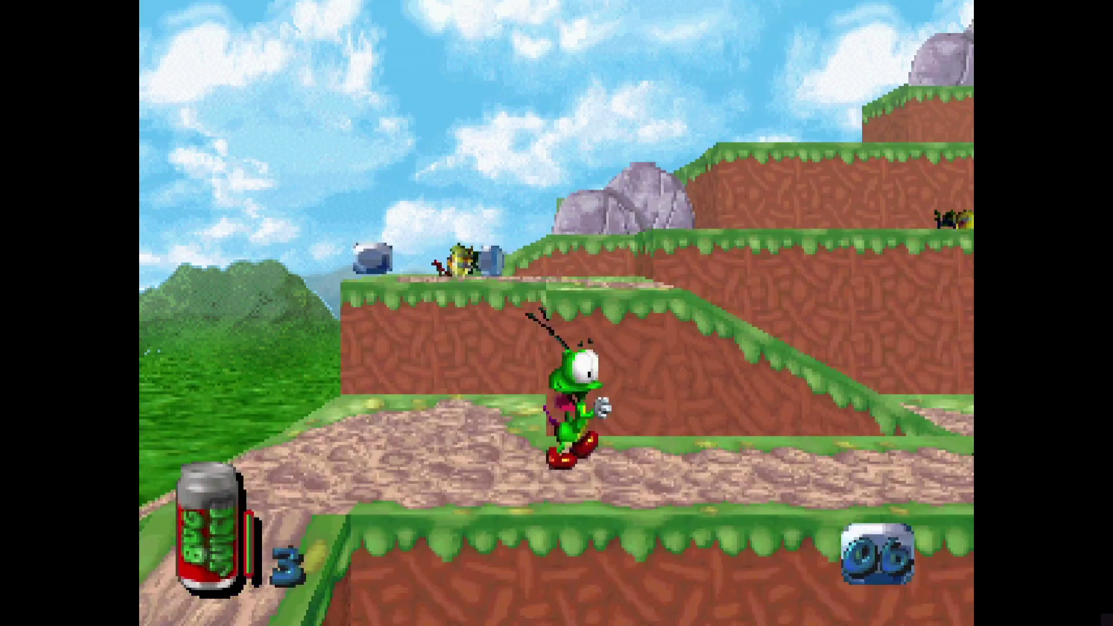
pyautogui.press('space')
pyautogui.press('Up')
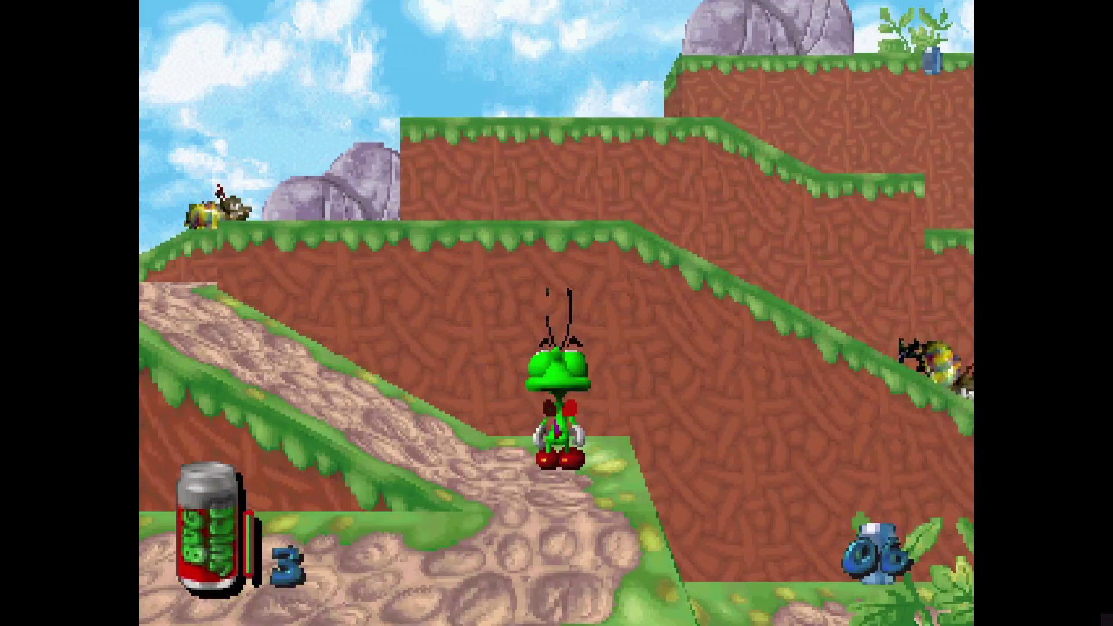
pyautogui.press('Left')
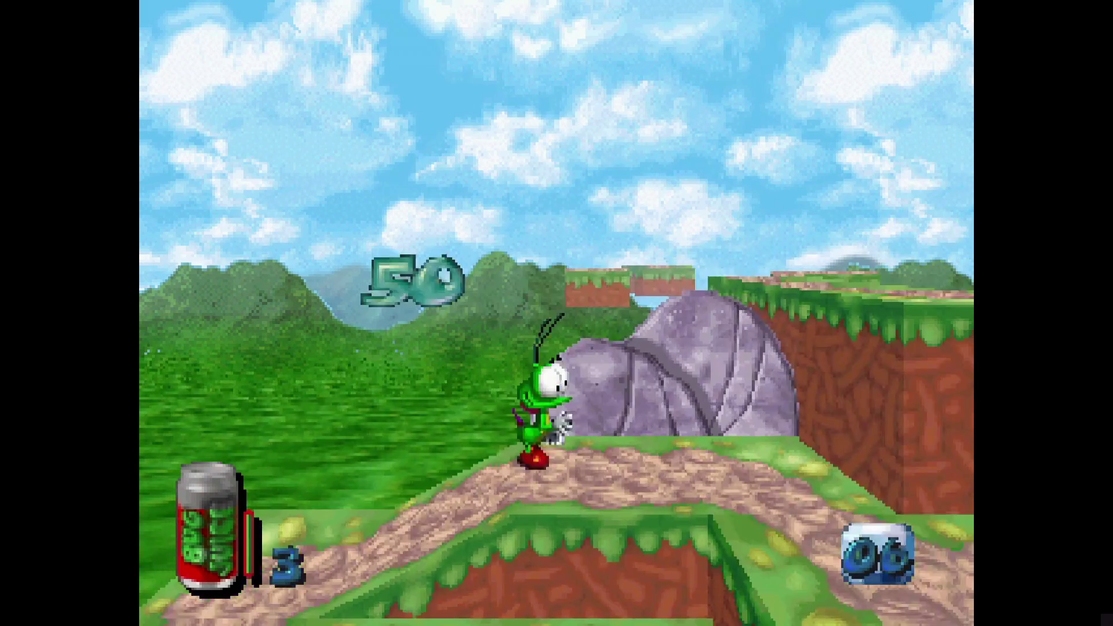
pyautogui.press('Right')
pyautogui.press('Right')
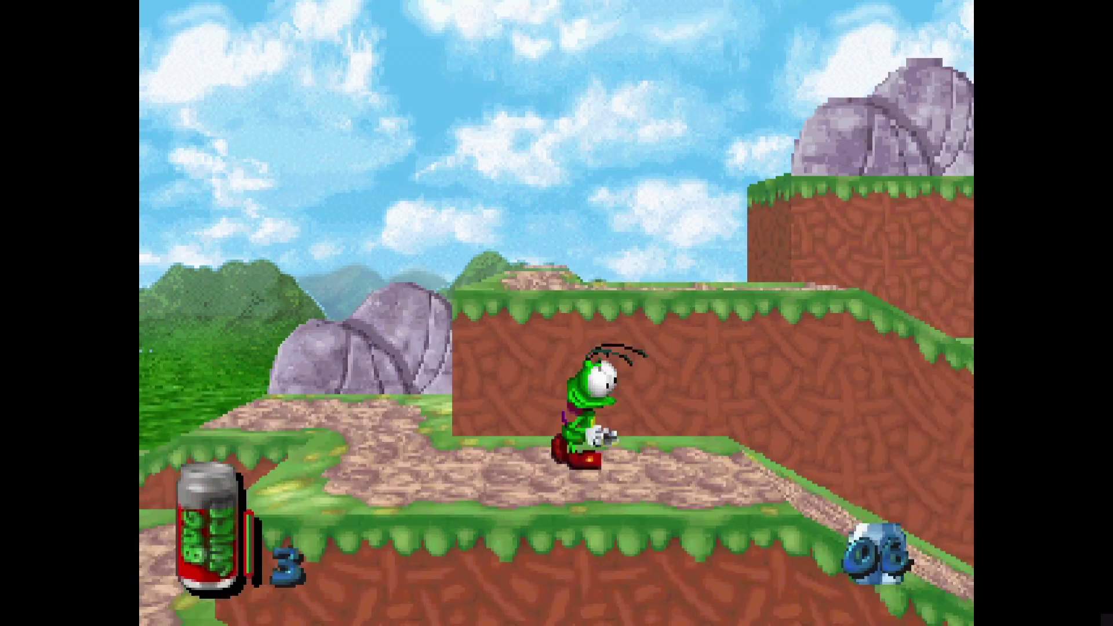
pyautogui.press('Right')
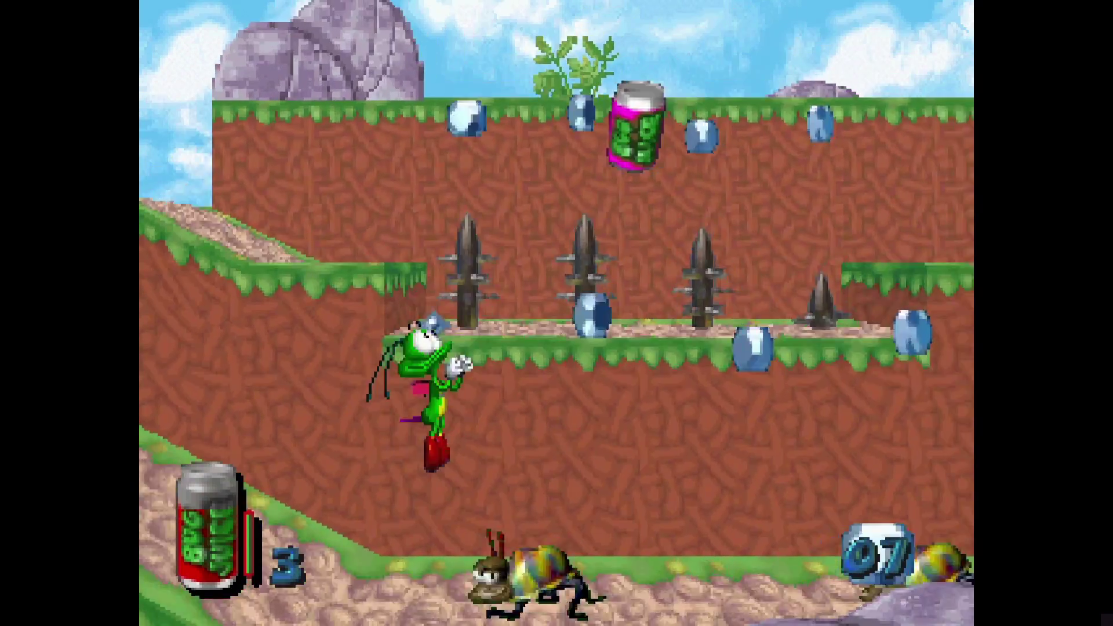
pyautogui.press('Right')
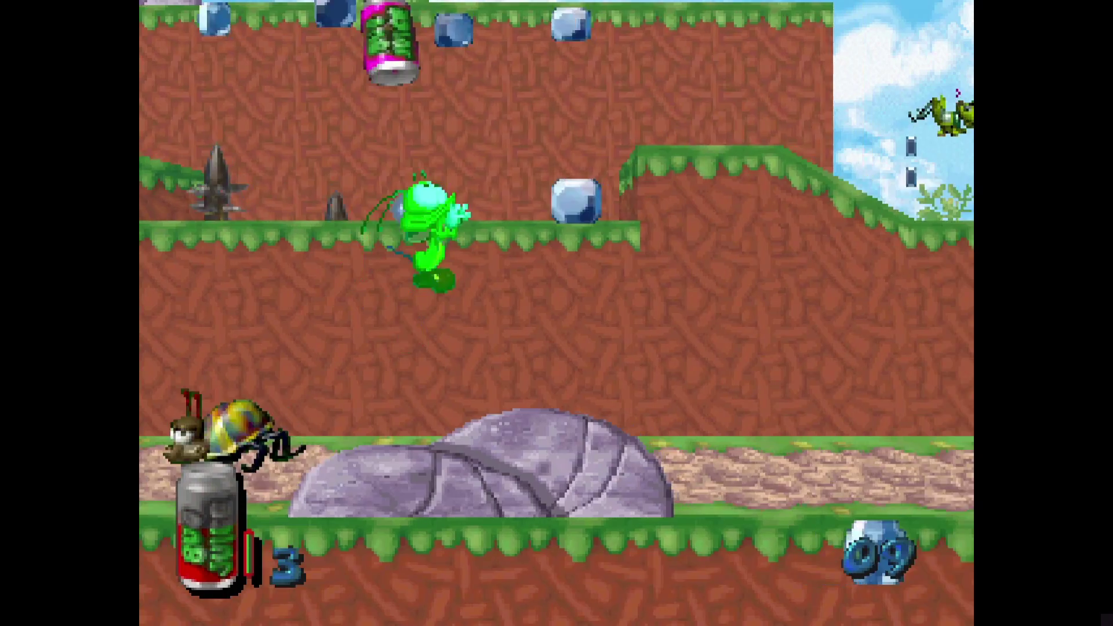
pyautogui.press('Up')
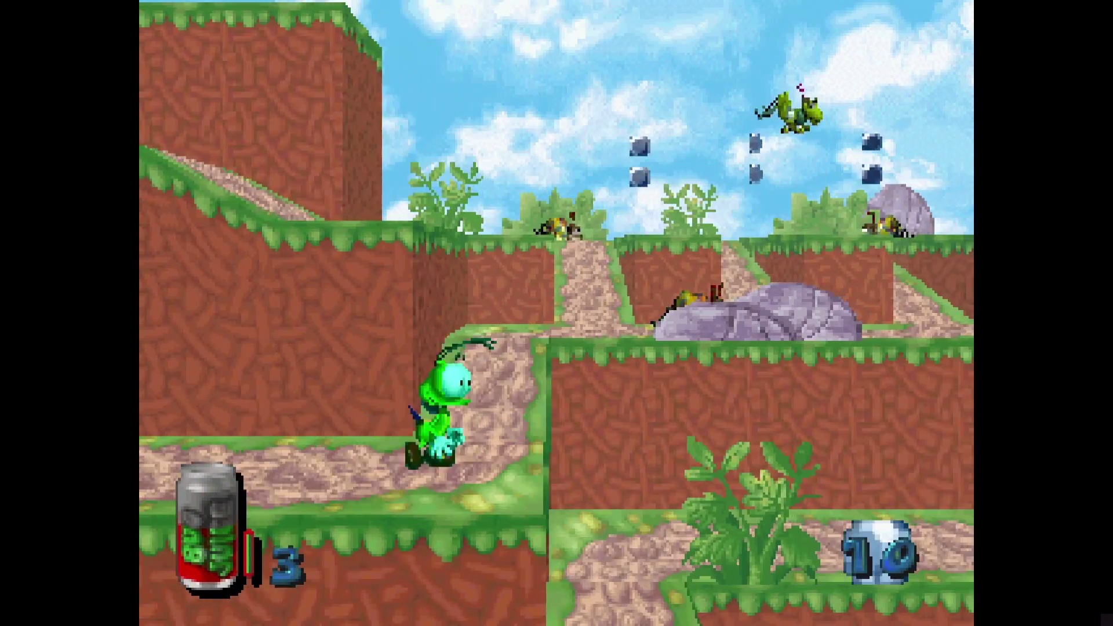
pyautogui.press('Up')
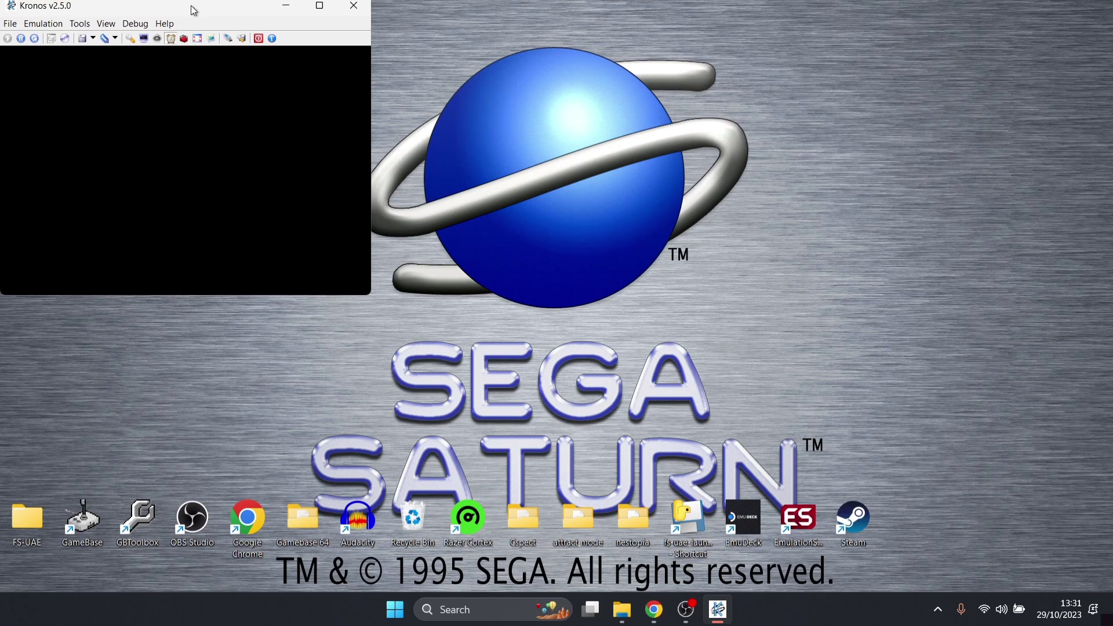
# - Maximize the emulator window and save the current game state to a file named BUG.yss
pyautogui.doubleClick(194, 11)
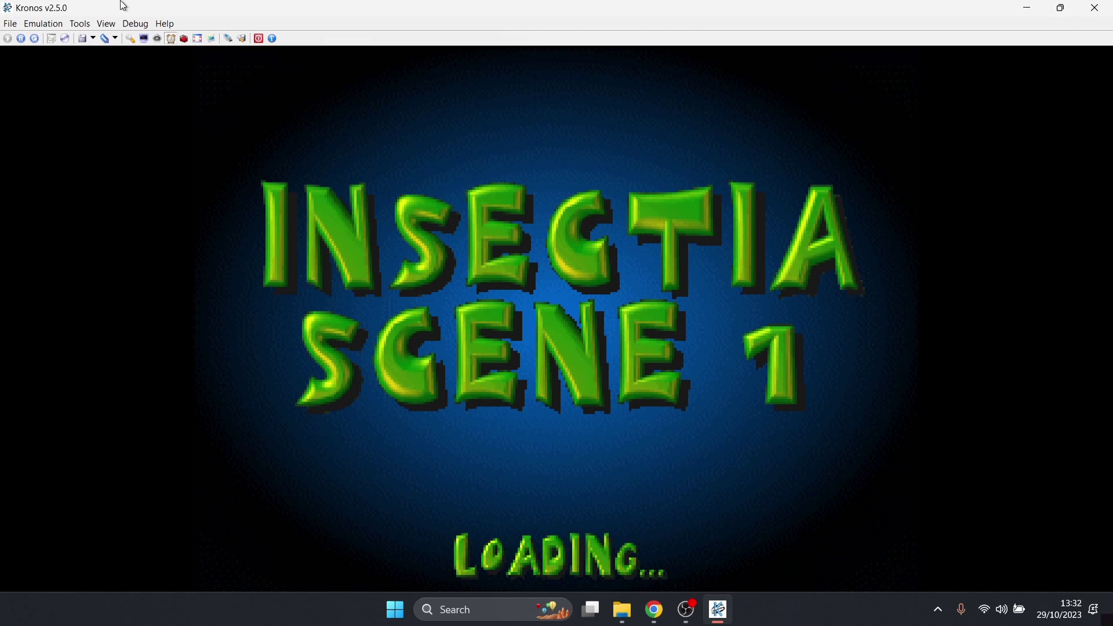
pyautogui.click(21, 25)
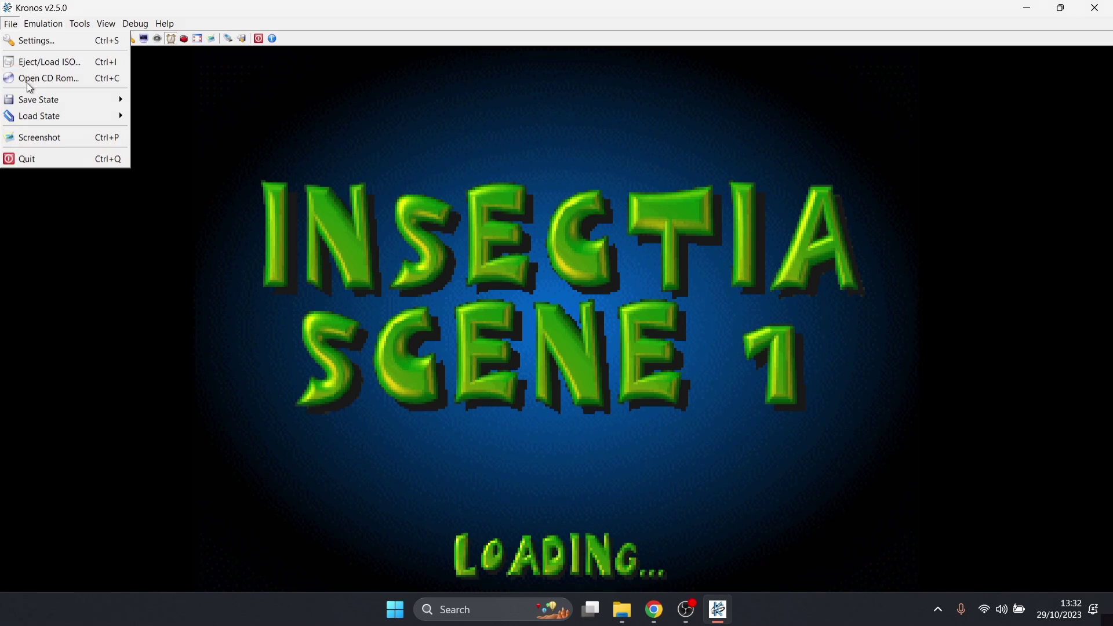
pyautogui.moveTo(32, 97)
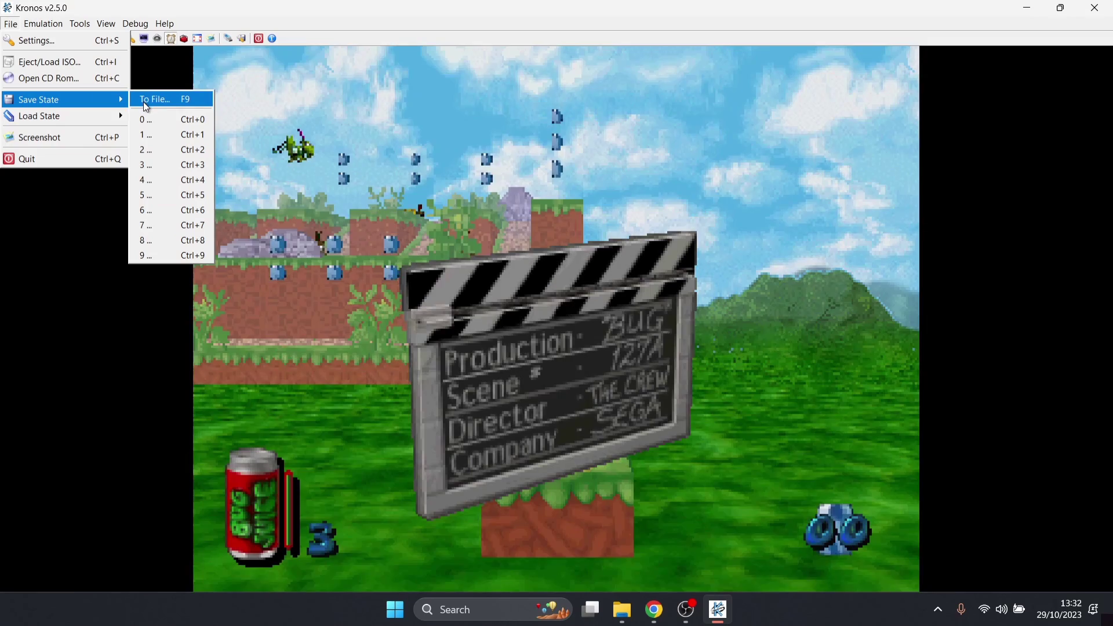
pyautogui.click(154, 101)
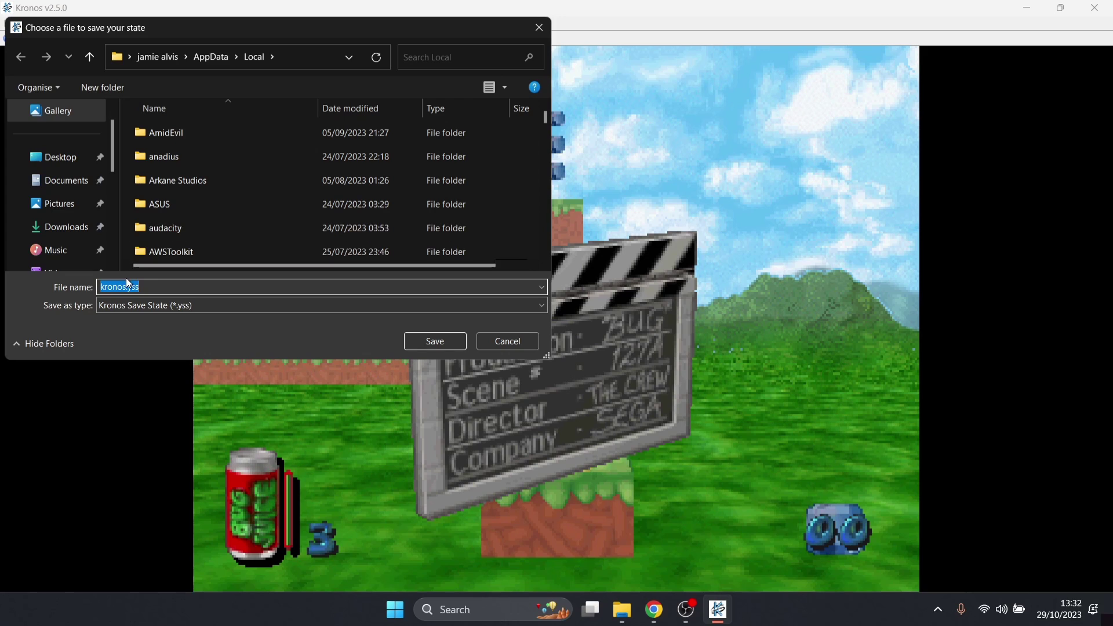
pyautogui.moveTo(126, 287); pyautogui.dragTo(78, 294)
pyautogui.write('BUG')
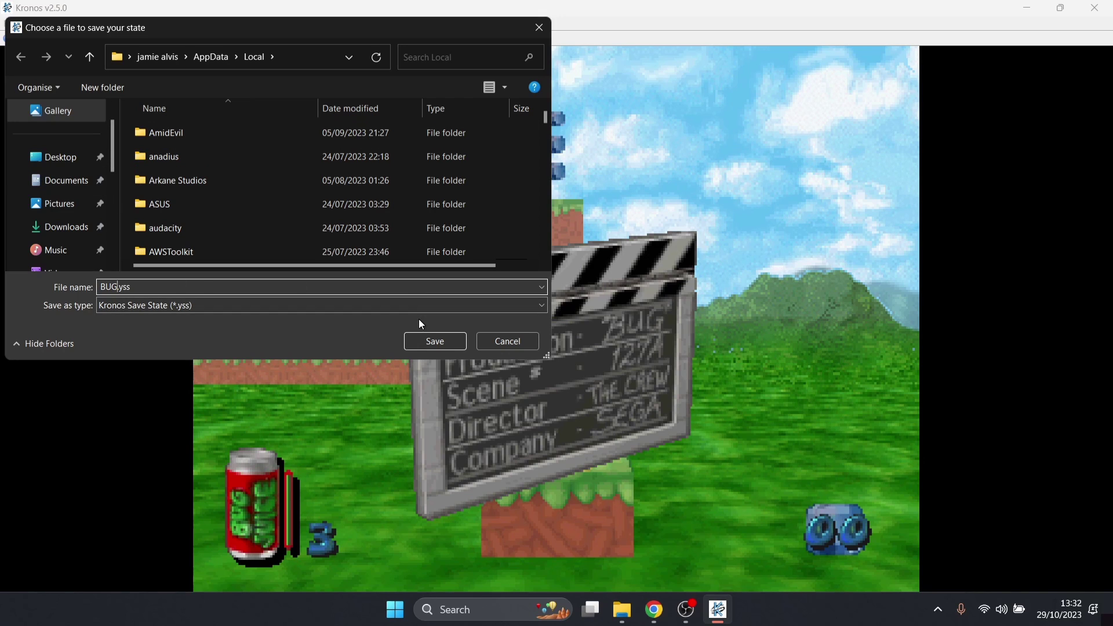
pyautogui.click(422, 339)
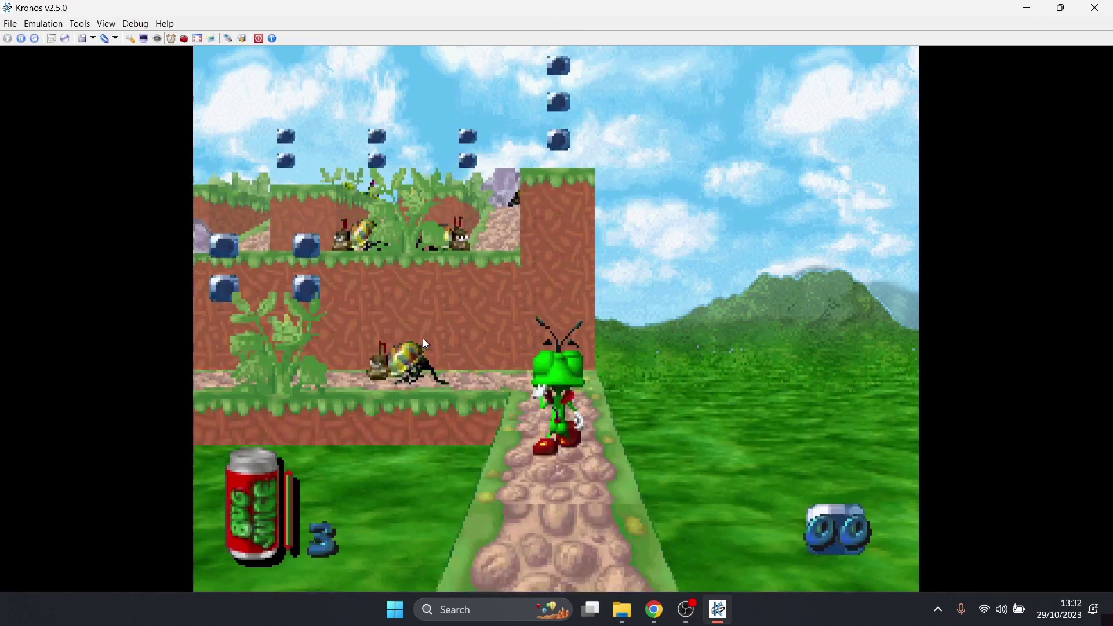
# - Walk the character up the path and to the left, and load the game state from BUG.yss
pyautogui.press('Up')
pyautogui.press('Left')
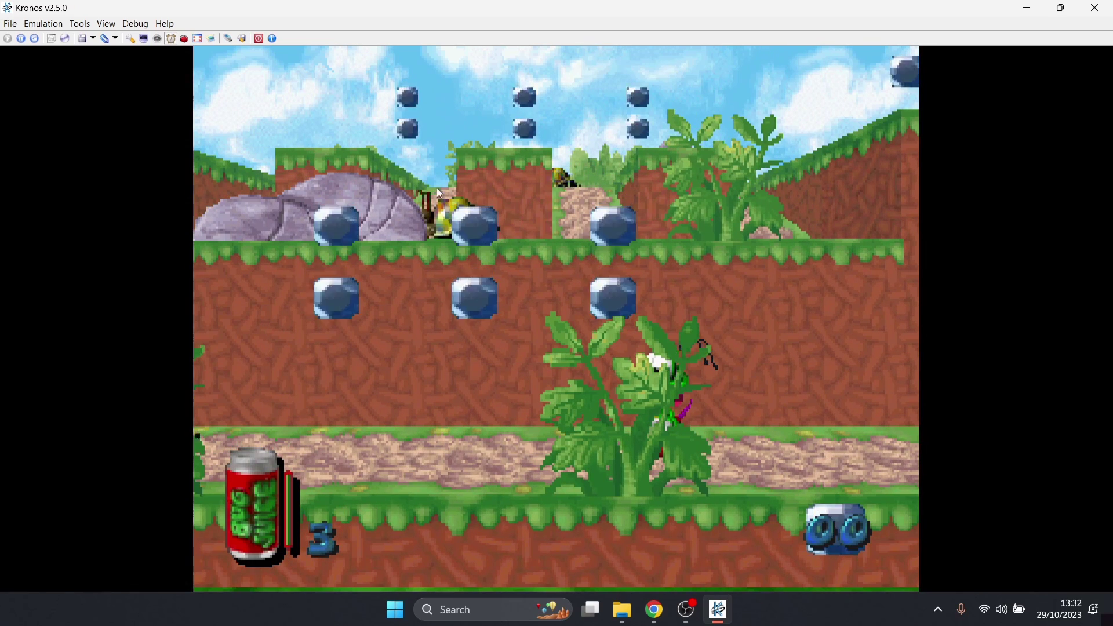
pyautogui.click(14, 24)
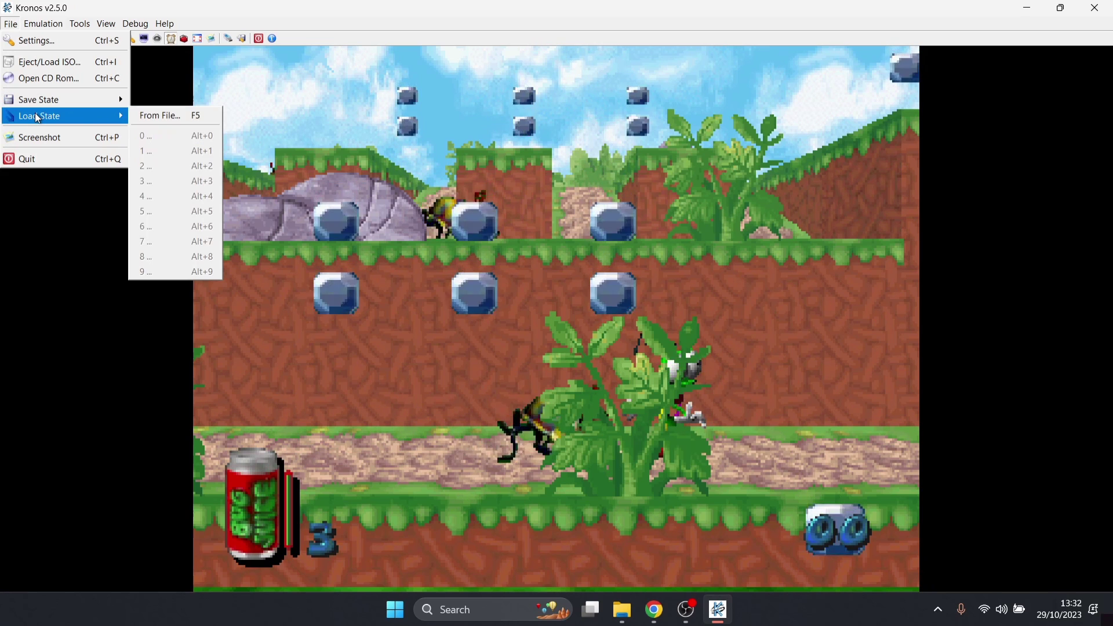
pyautogui.click(210, 116)
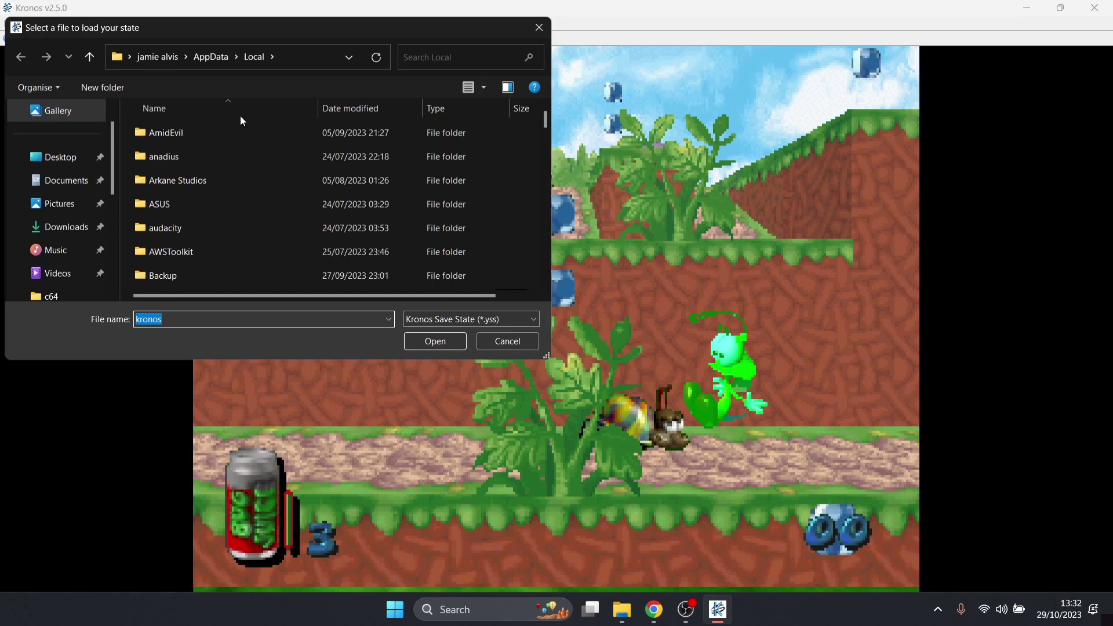
pyautogui.moveTo(547, 123); pyautogui.dragTo(566, 292)
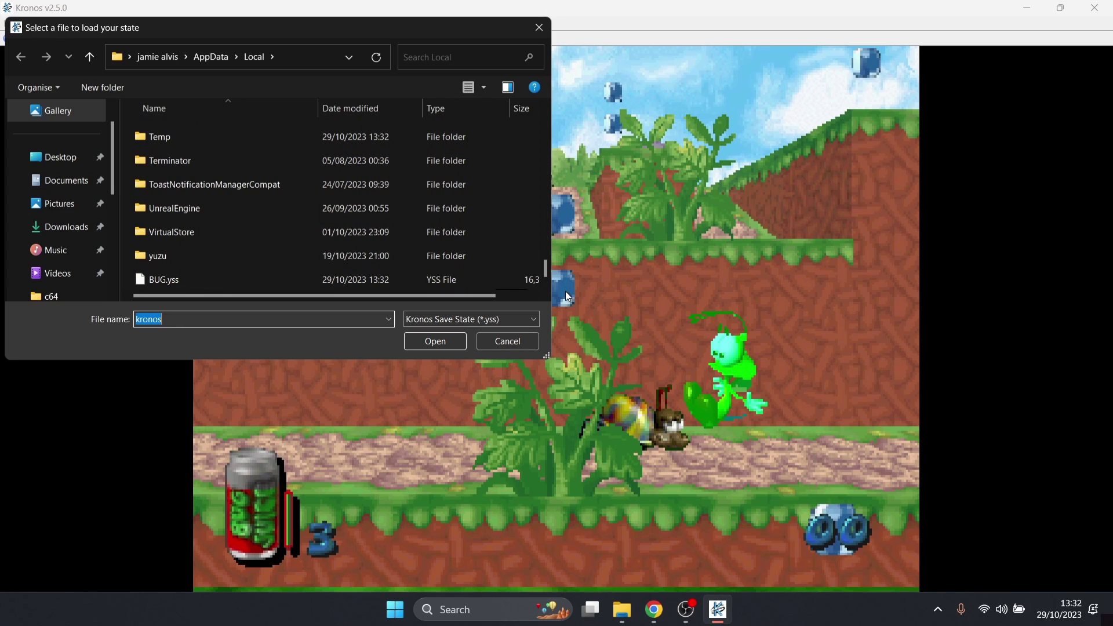
pyautogui.click(221, 284)
pyautogui.click(440, 341)
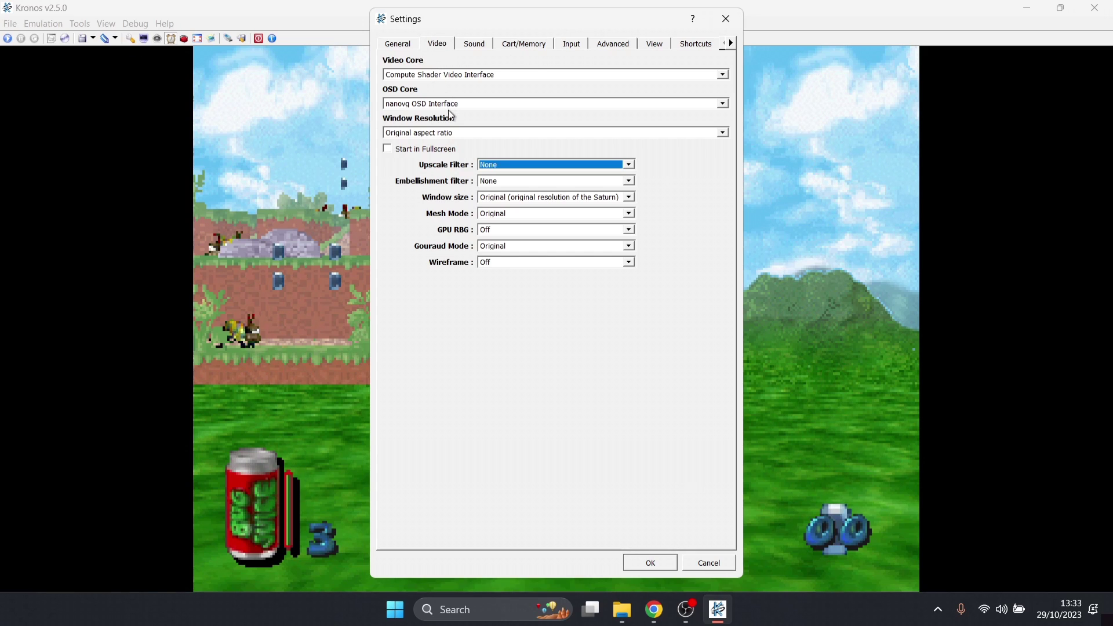
# - Enable Start in Fullscreen in the video settings and set the upscale filter to 2xBRZ
pyautogui.click(450, 132)
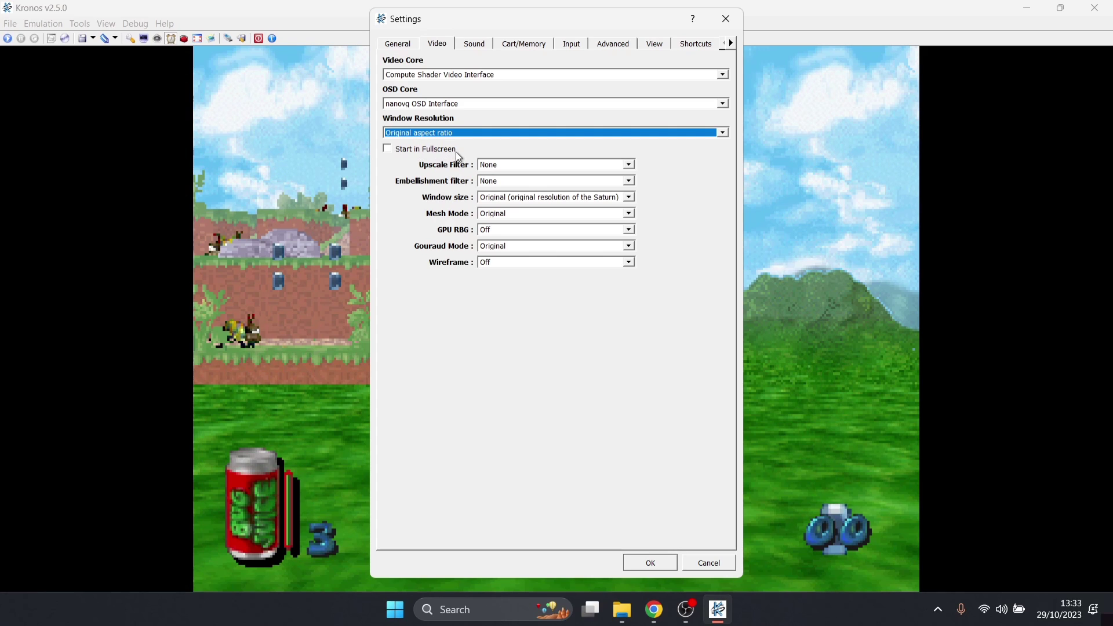
pyautogui.click(401, 154)
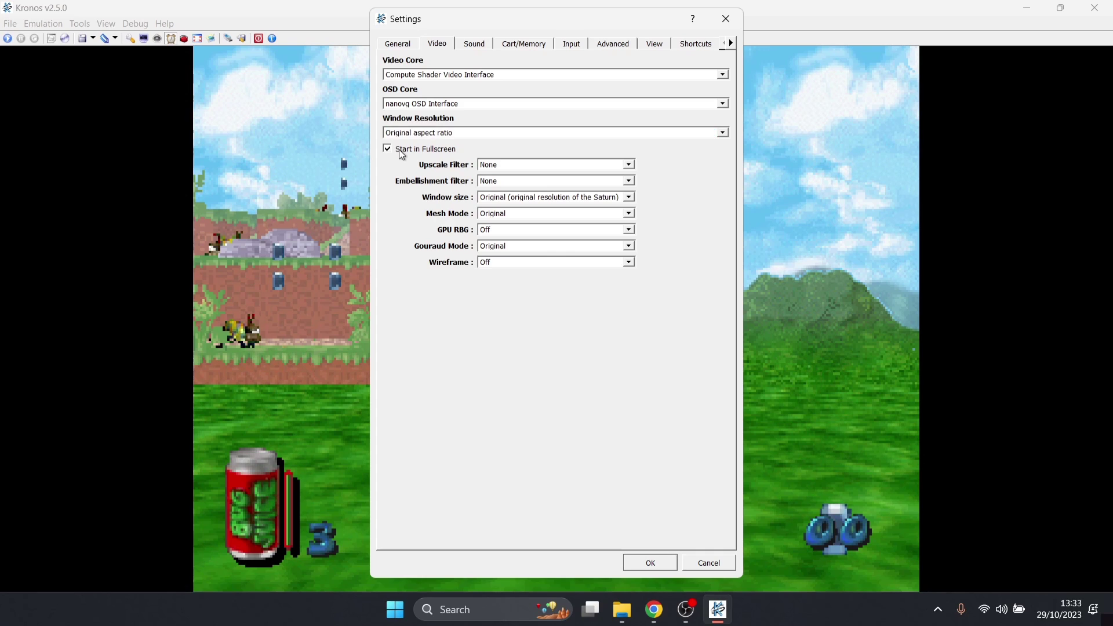
pyautogui.click(585, 166)
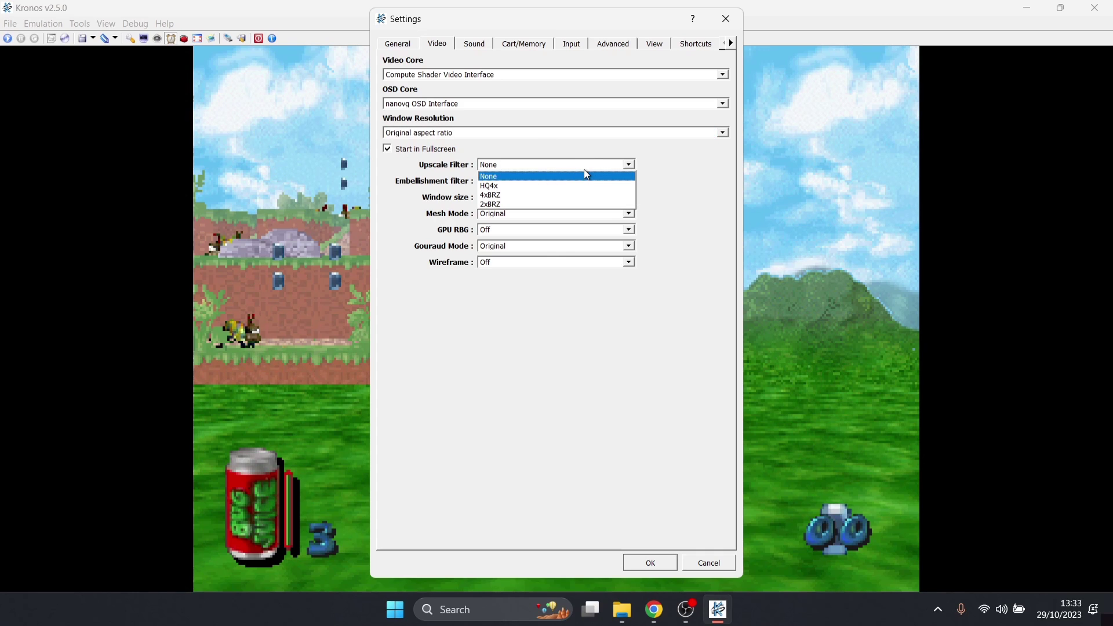
pyautogui.click(588, 205)
pyautogui.press('Tab')
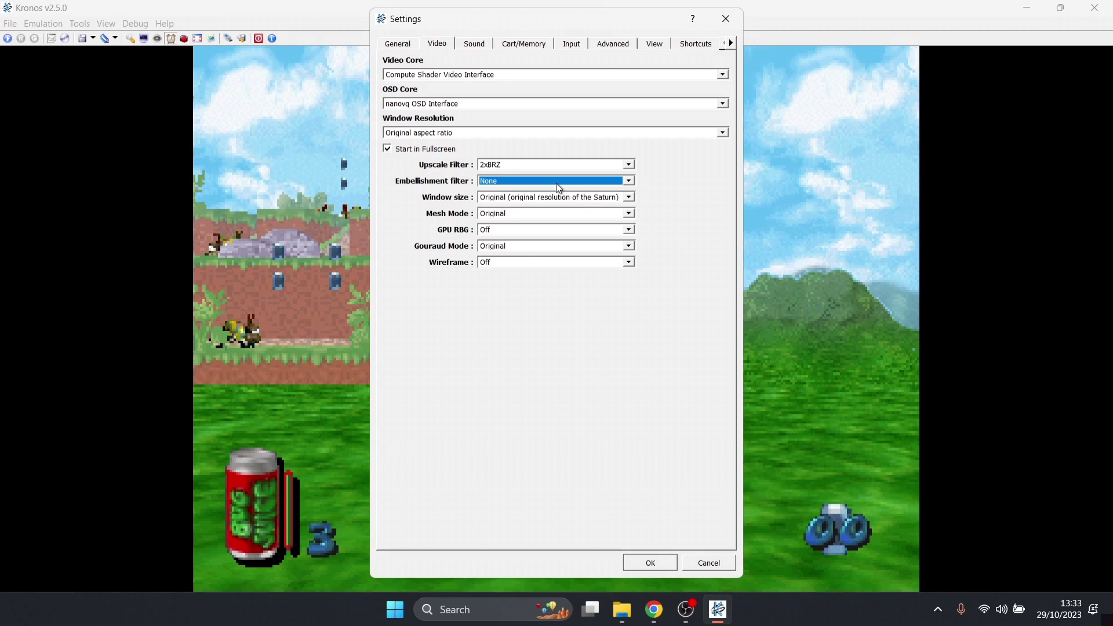
# - Set the embellishment filter to Bilinear and the window size to 1080p
pyautogui.click(556, 183)
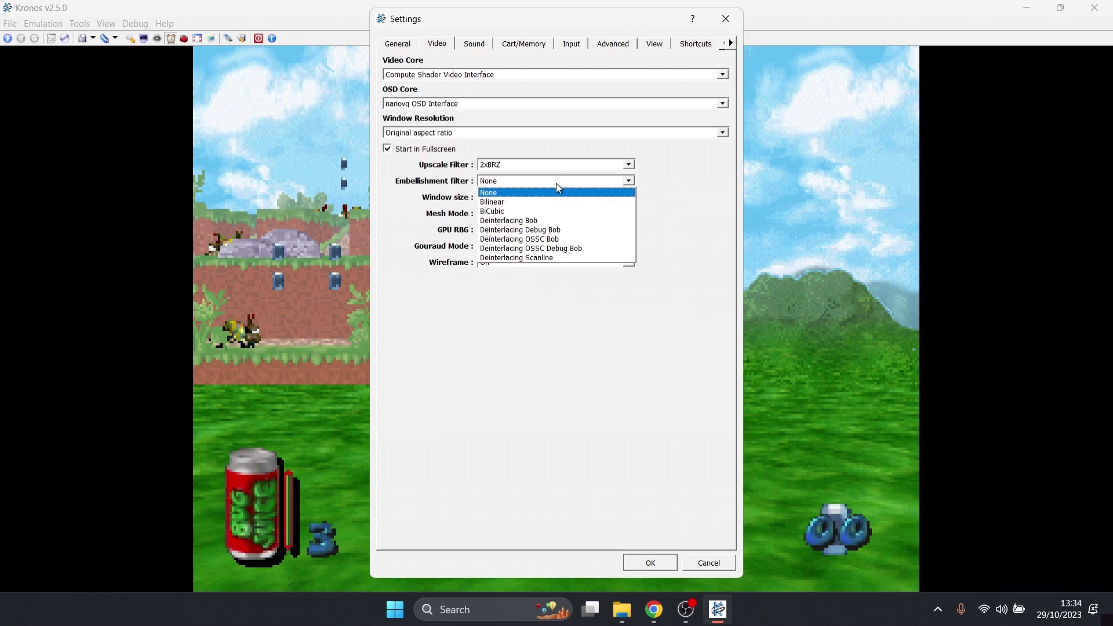
pyautogui.click(558, 201)
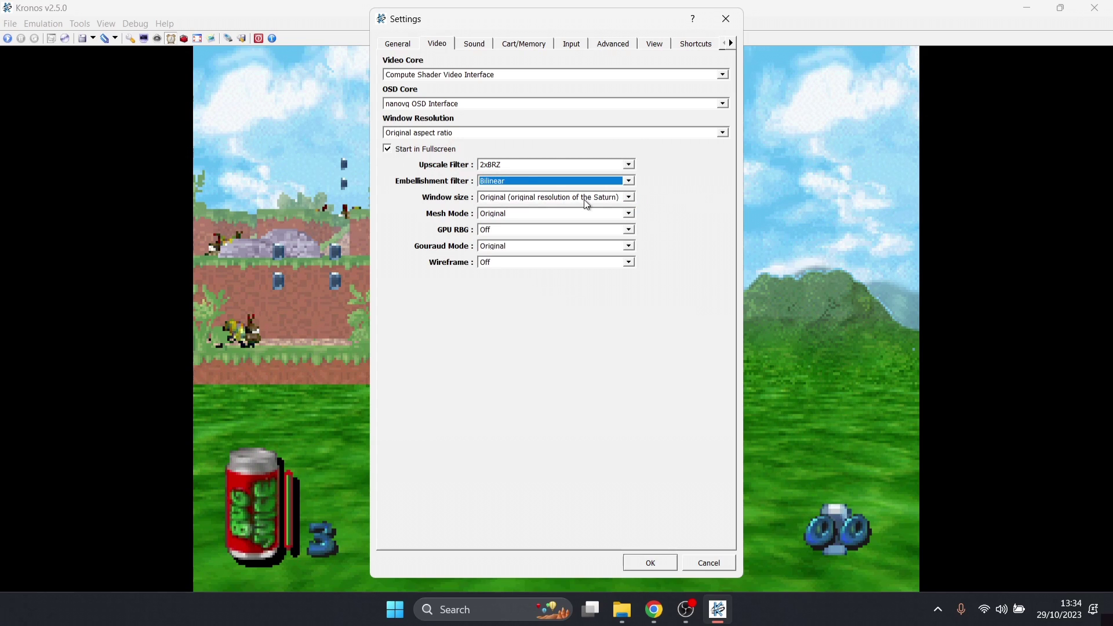
pyautogui.click(621, 199)
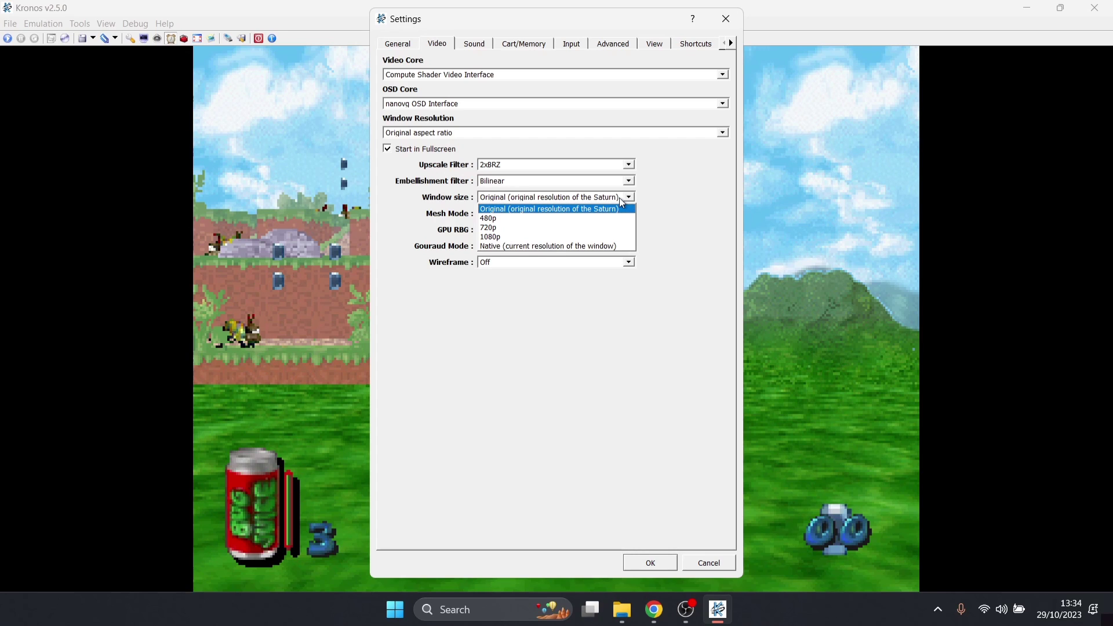
pyautogui.click(612, 241)
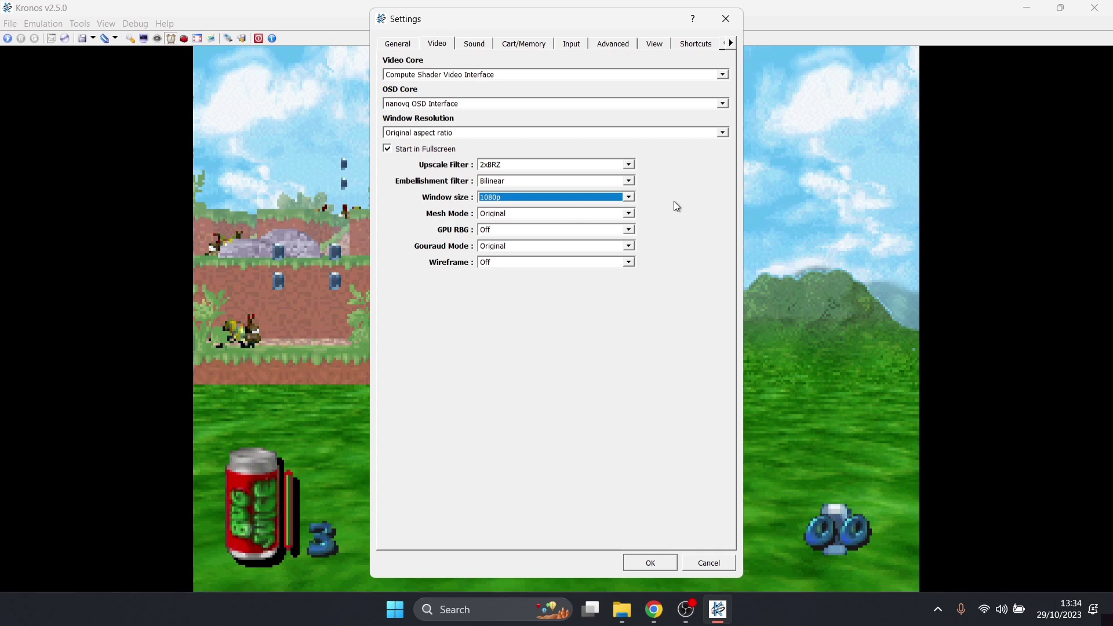
# - Set the video mesh mode to Improved
pyautogui.click(571, 214)
pyautogui.click(578, 217)
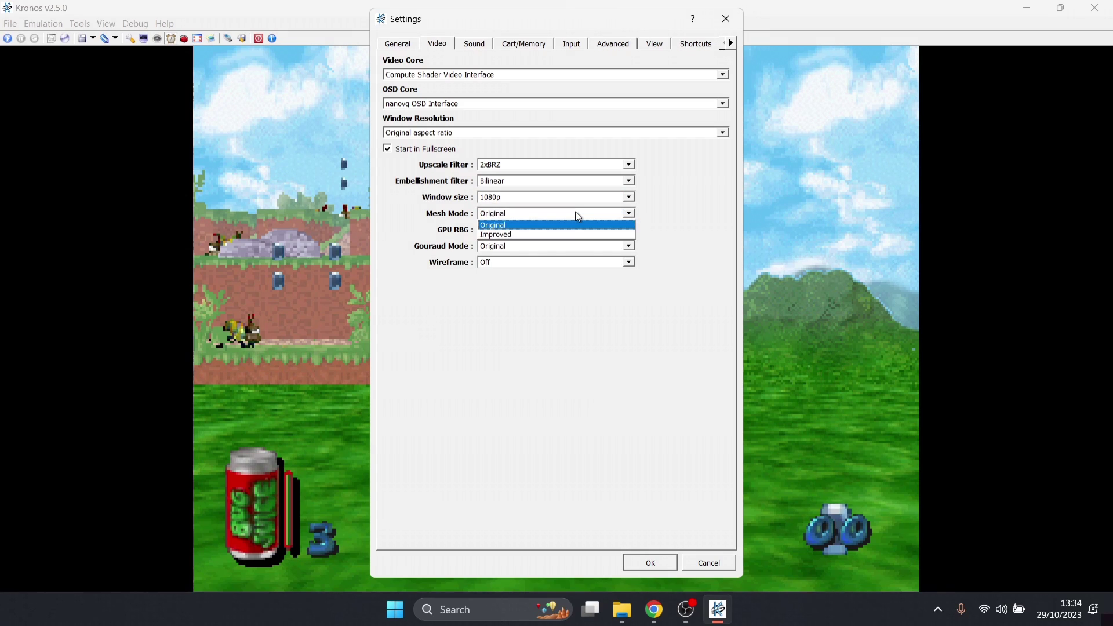
pyautogui.click(576, 234)
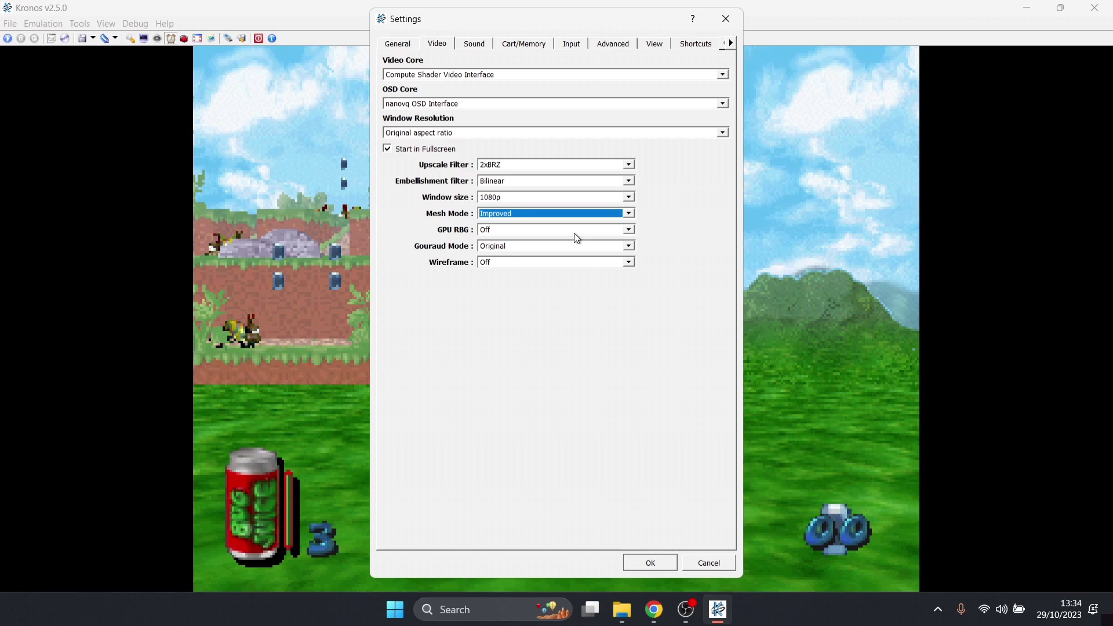
# - Switch Wireframe to On and apply the video settings to the running game
pyautogui.click(589, 262)
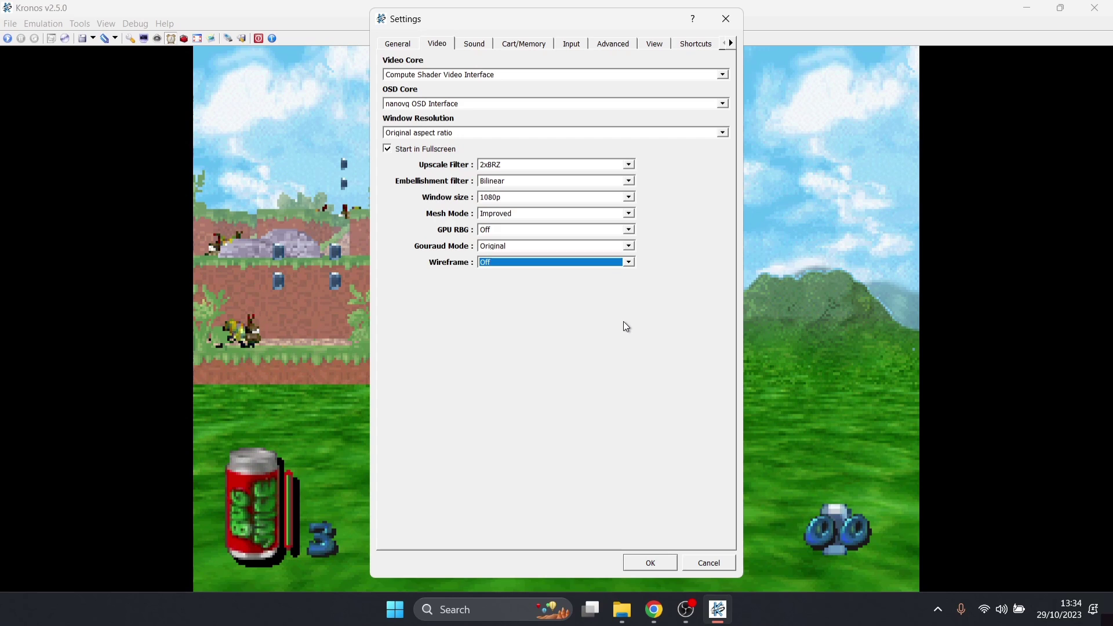
pyautogui.click(541, 264)
pyautogui.click(534, 281)
pyautogui.click(644, 566)
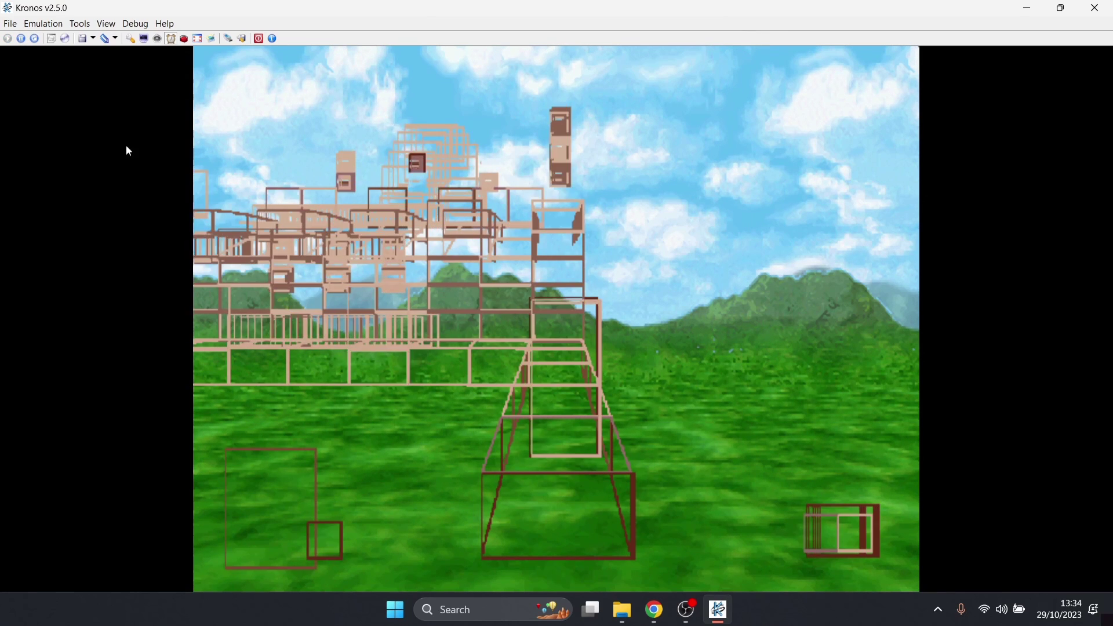
# - Set Wireframe to Off in the video settings, apply it, and walk the character up and back down the path
pyautogui.click(130, 39)
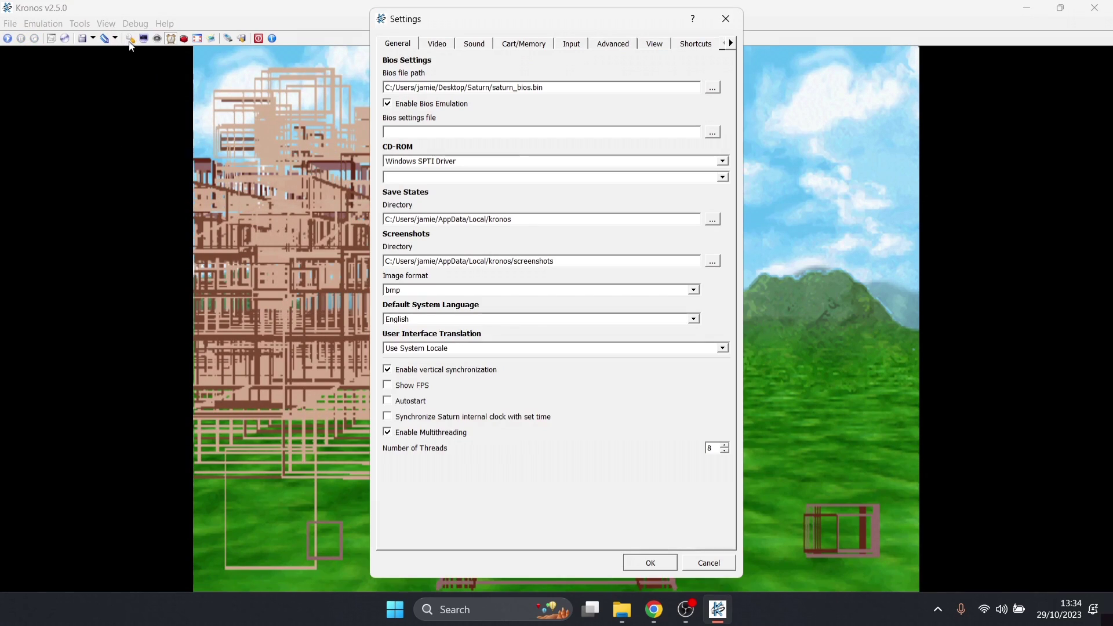
pyautogui.click(438, 44)
pyautogui.click(534, 262)
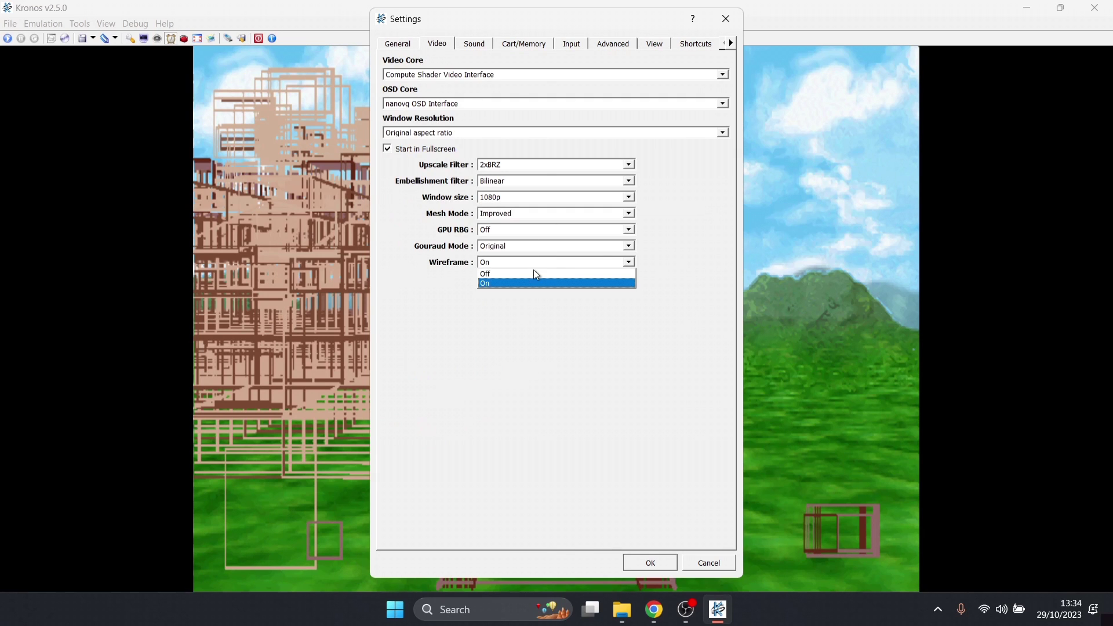
pyautogui.click(534, 271)
pyautogui.click(644, 560)
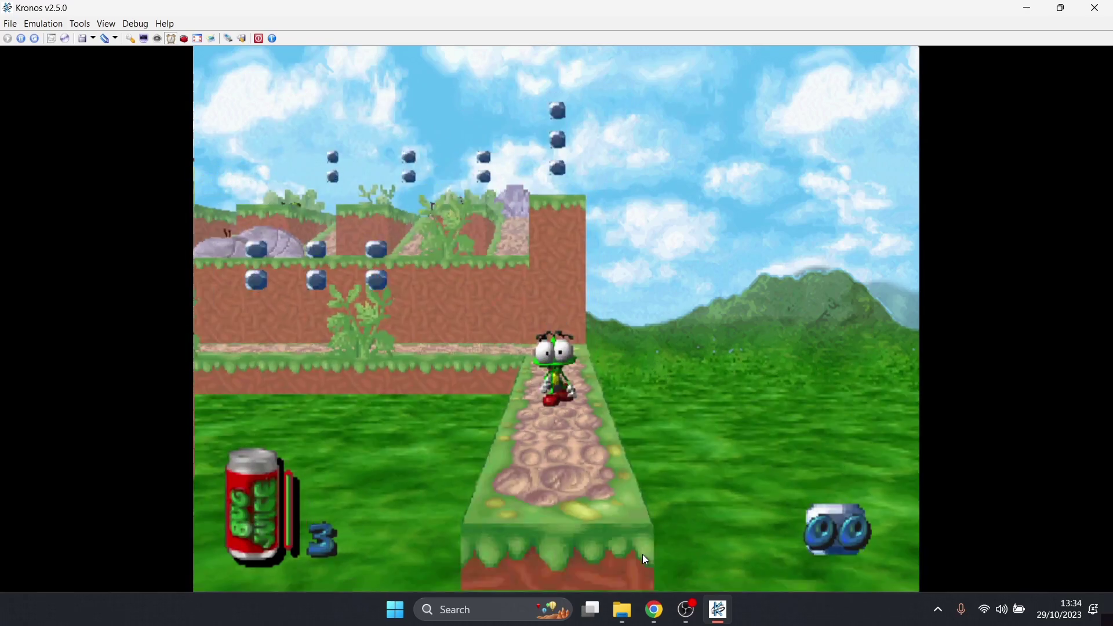
pyautogui.press('Up')
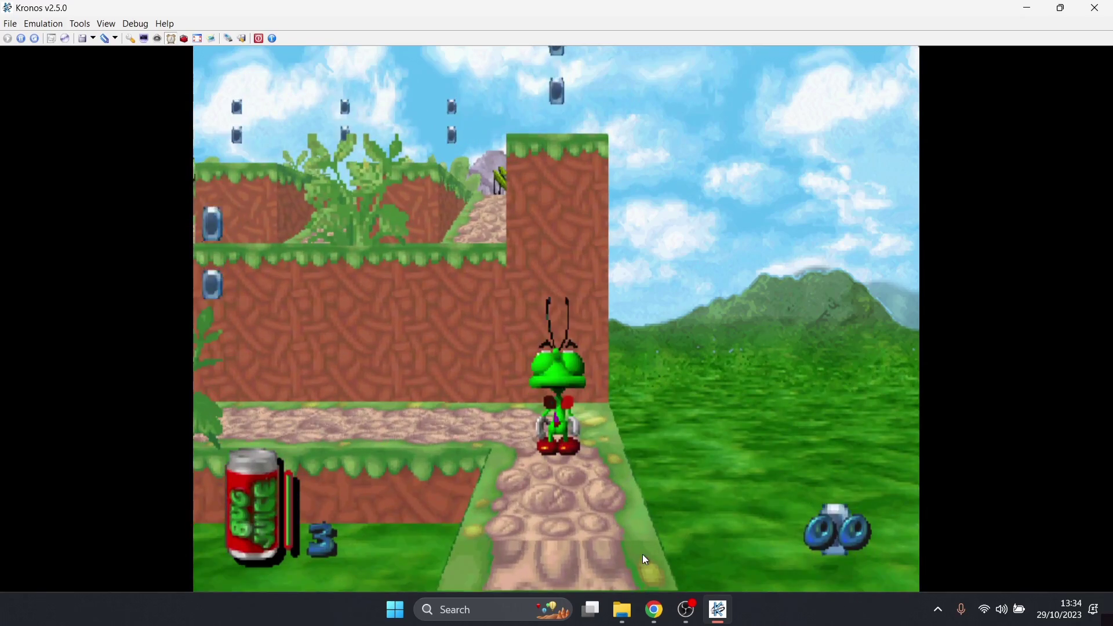
pyautogui.press('Down')
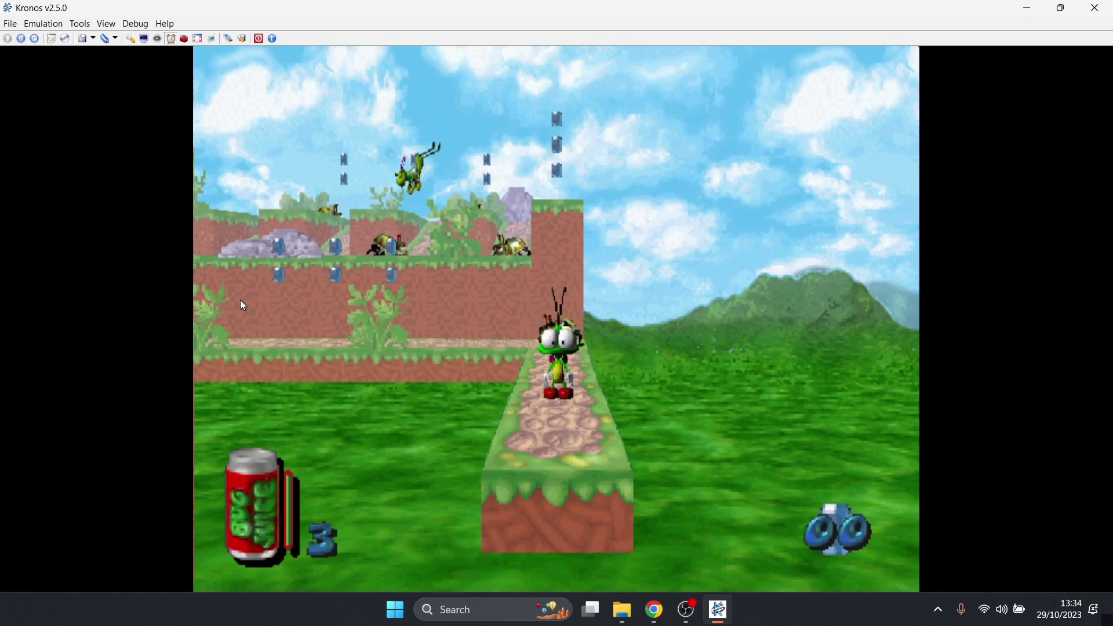
# - Set the window resolution to Integer scaling in the video settings and apply it
pyautogui.click(234, 37)
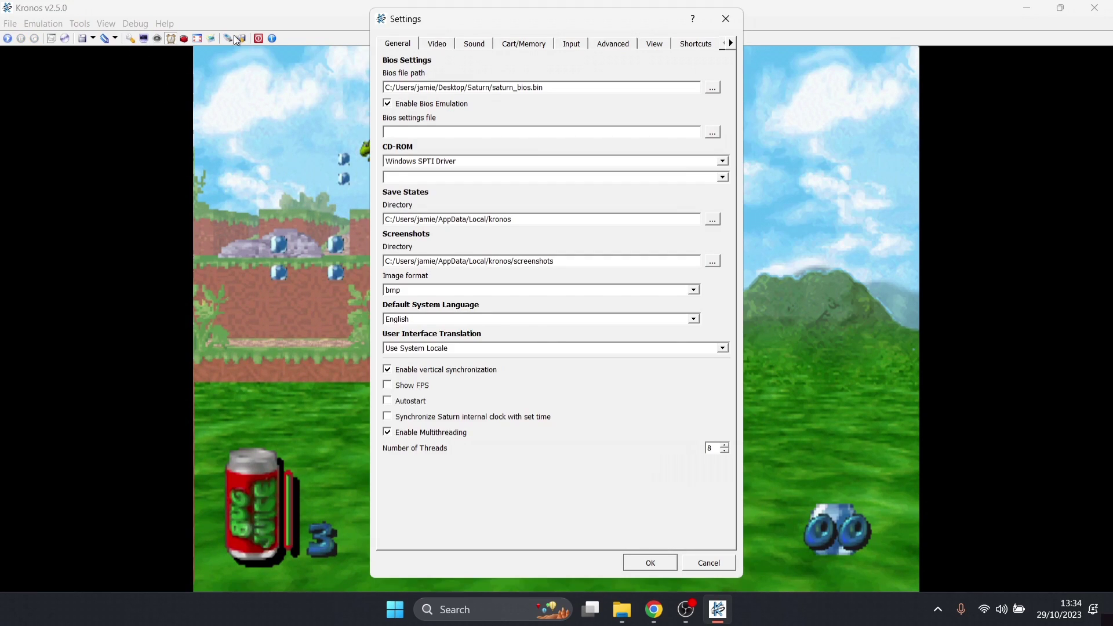
pyautogui.click(437, 43)
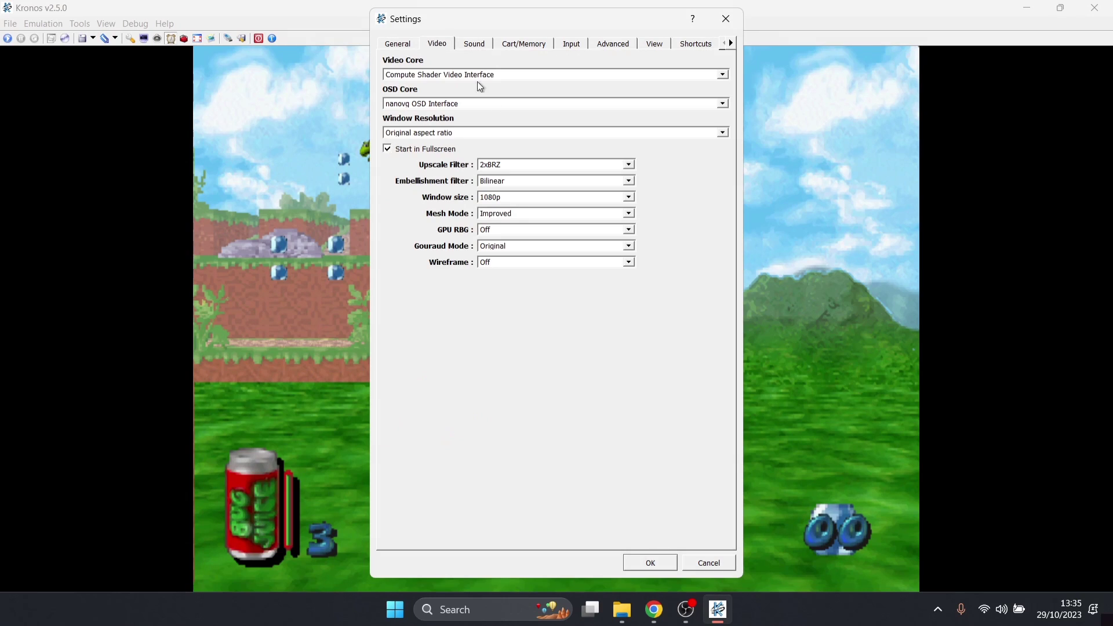
pyautogui.click(491, 132)
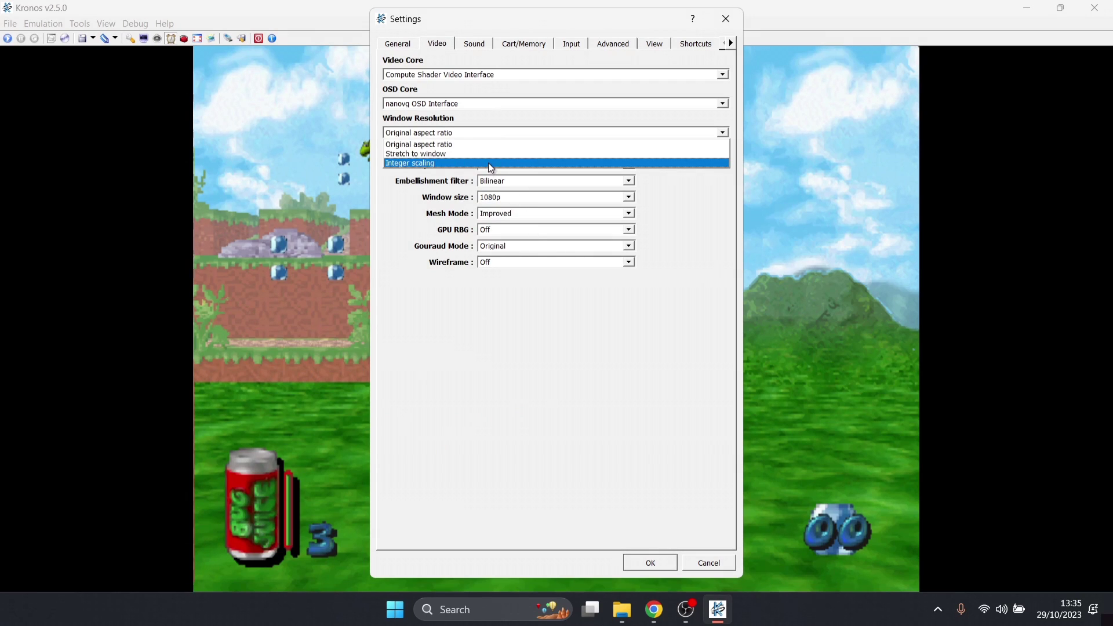
pyautogui.click(488, 163)
pyautogui.click(663, 566)
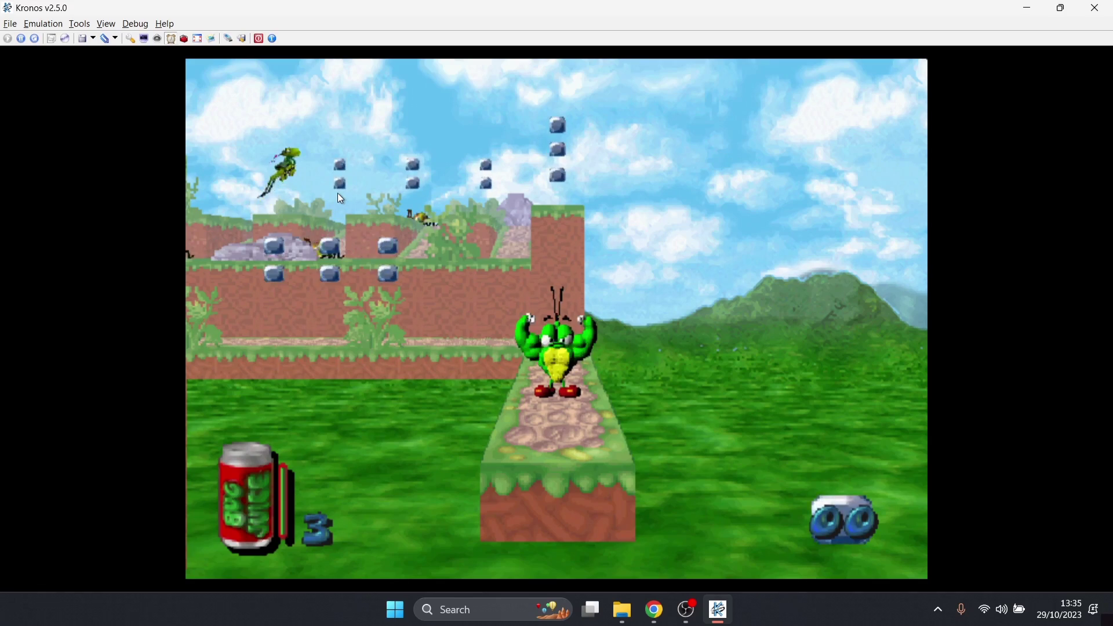
# - Switch the game to full screen and walk the character up and back down the path
pyautogui.hotkey('alt', 'Return')
pyautogui.press('Up')
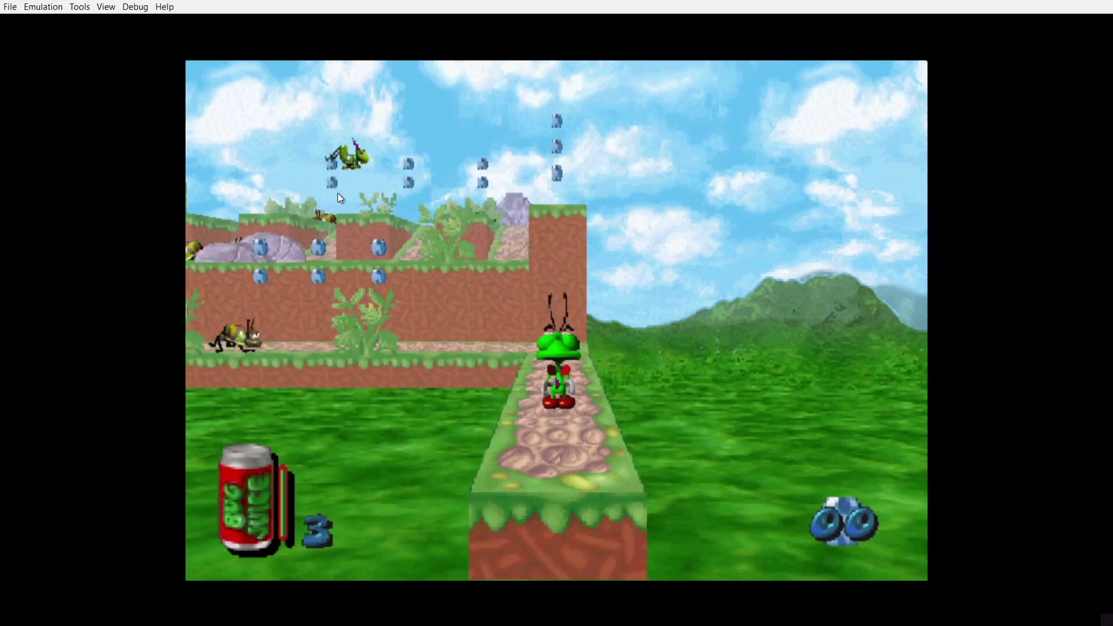
pyautogui.press('Down')
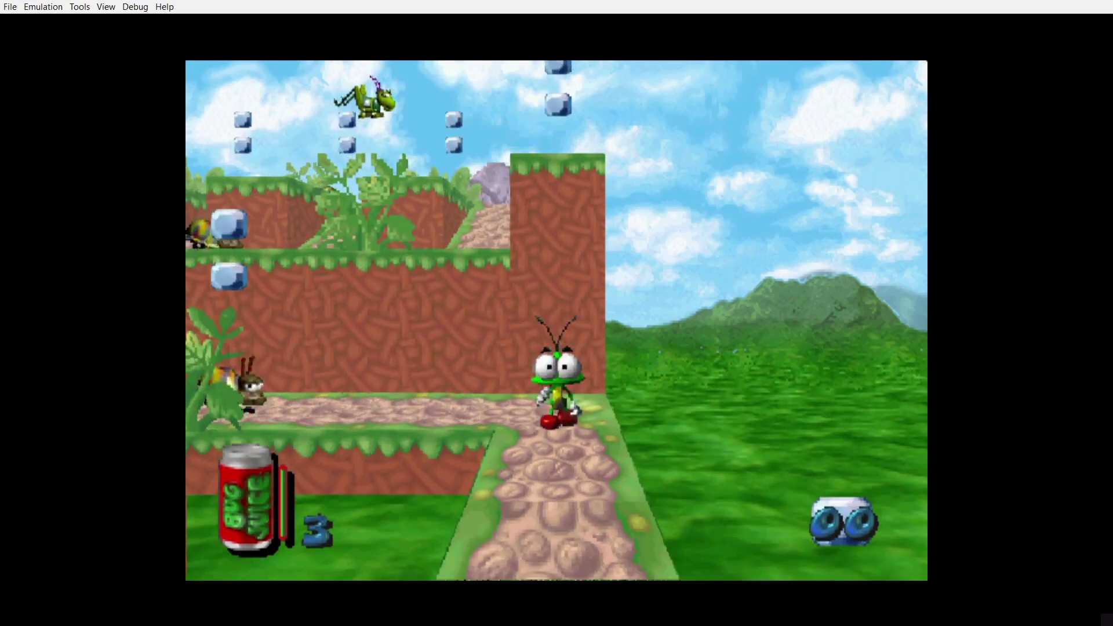
pyautogui.press('Down')
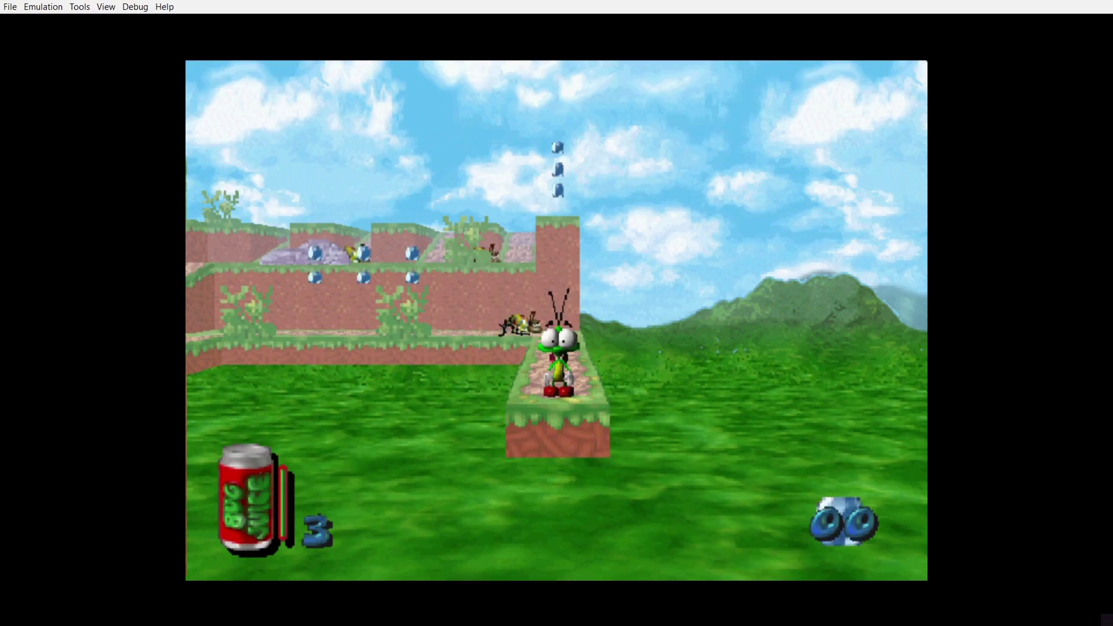
# - Walk the character up and back down the path once more and take the game out of full screen
pyautogui.press('Up')
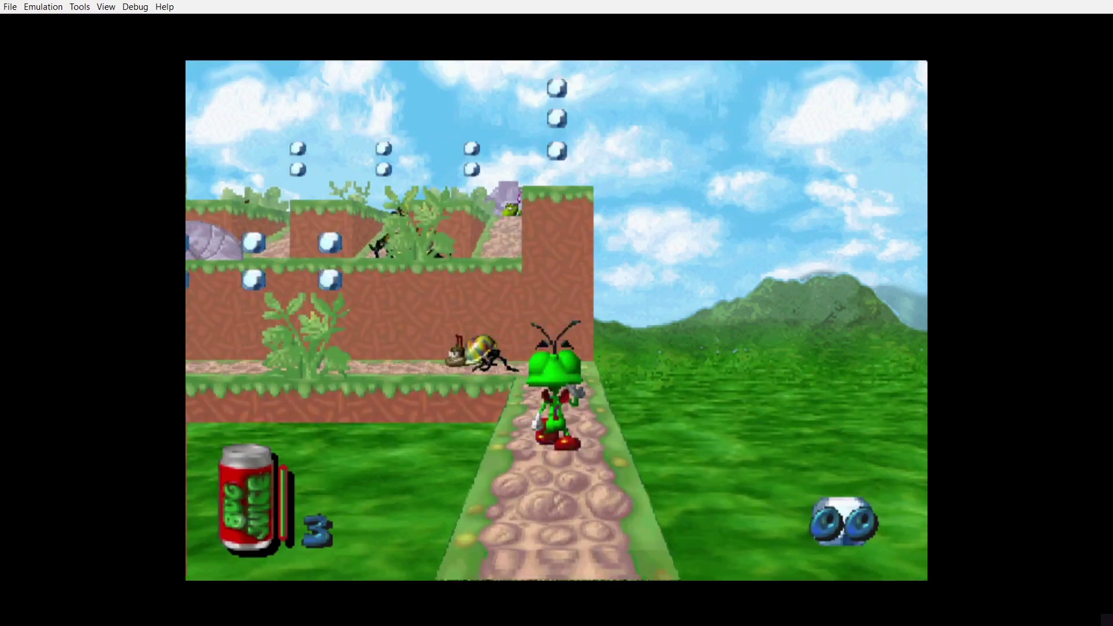
pyautogui.press('Down')
pyautogui.hotkey('alt', 'Return')
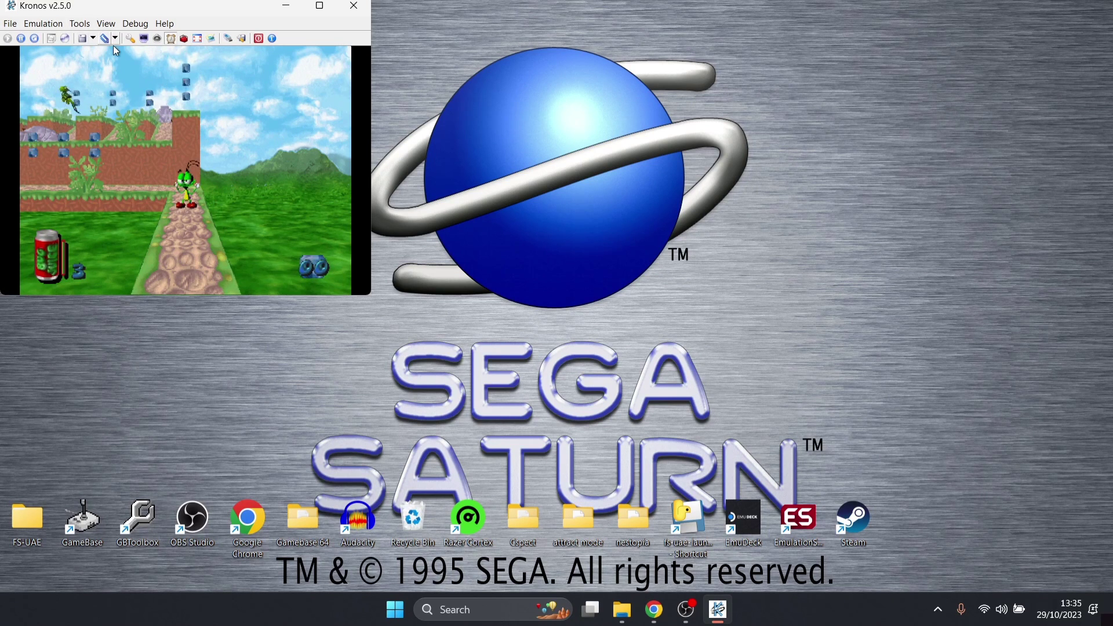
# - Set the window resolution to Stretch to window in the video settings and apply it
pyautogui.click(136, 40)
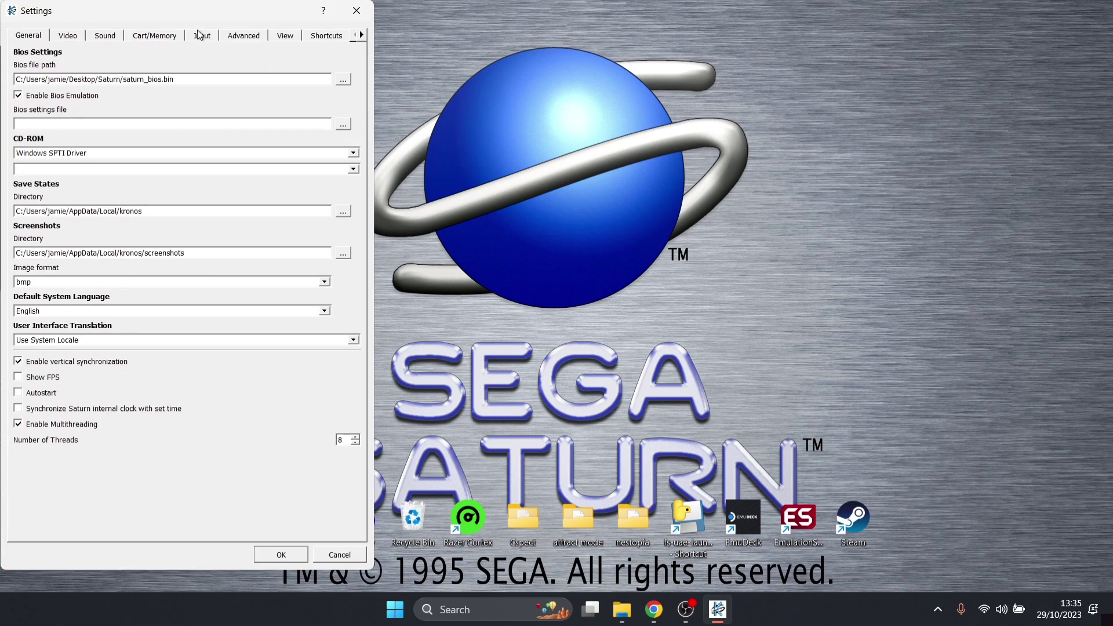
pyautogui.click(68, 35)
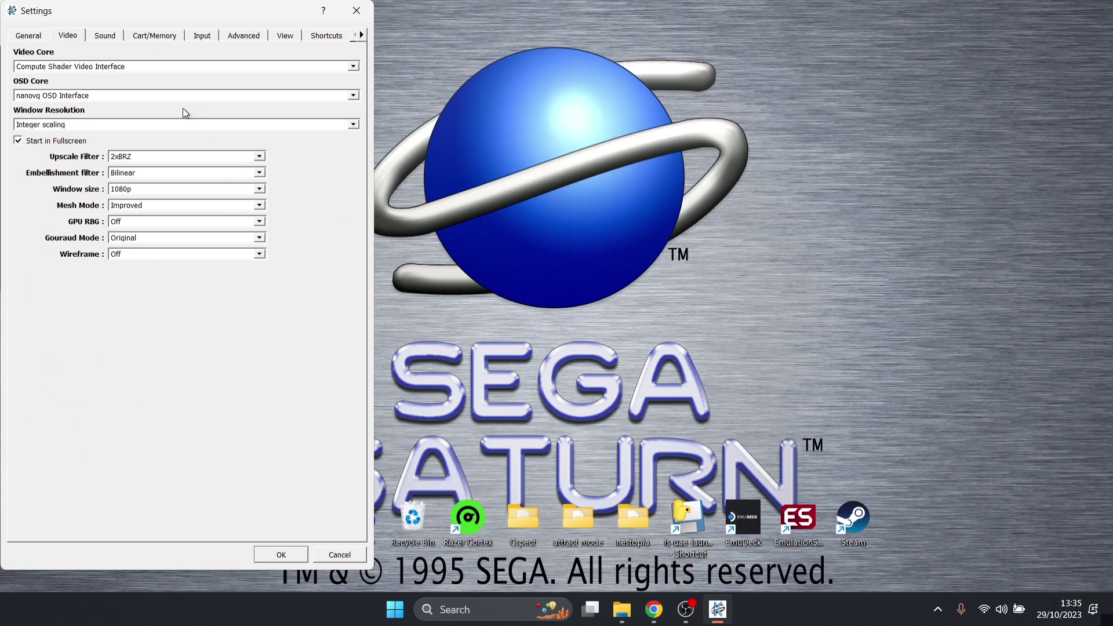
pyautogui.click(185, 125)
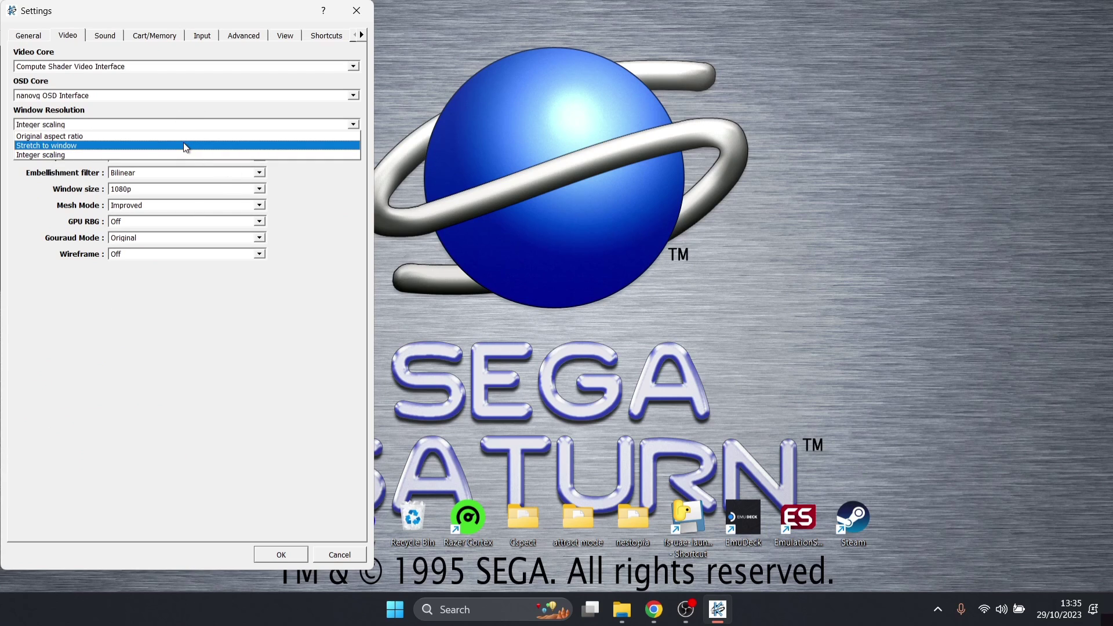
pyautogui.click(185, 146)
pyautogui.click(282, 554)
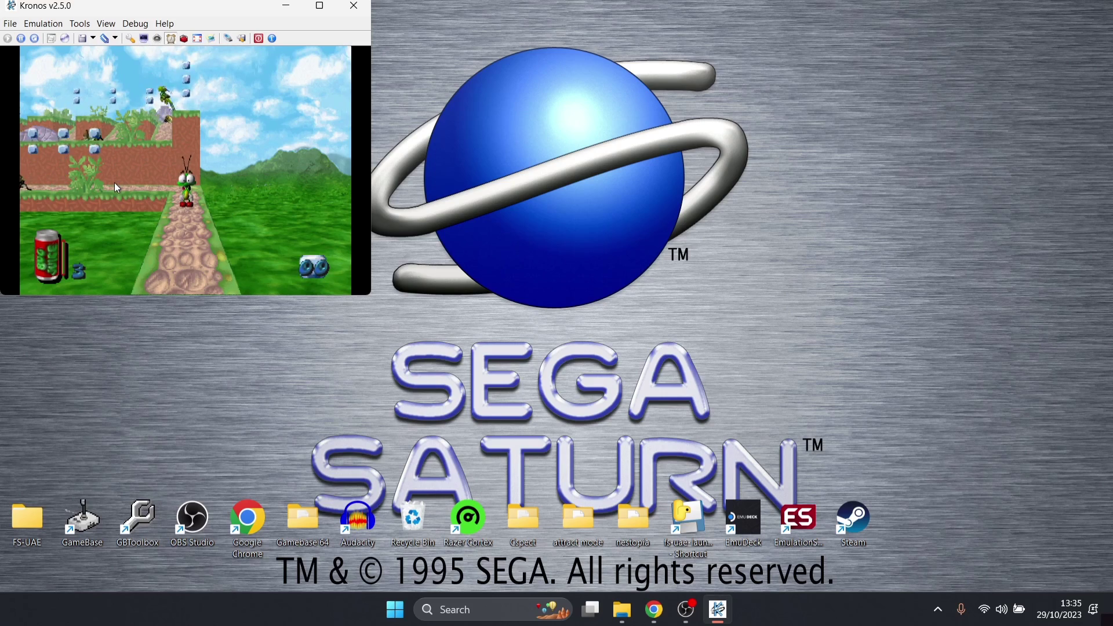
# - Switch the game to full screen, walk the character up the path and around the corner, and make it jump along the ledge
pyautogui.hotkey('alt', 'Return')
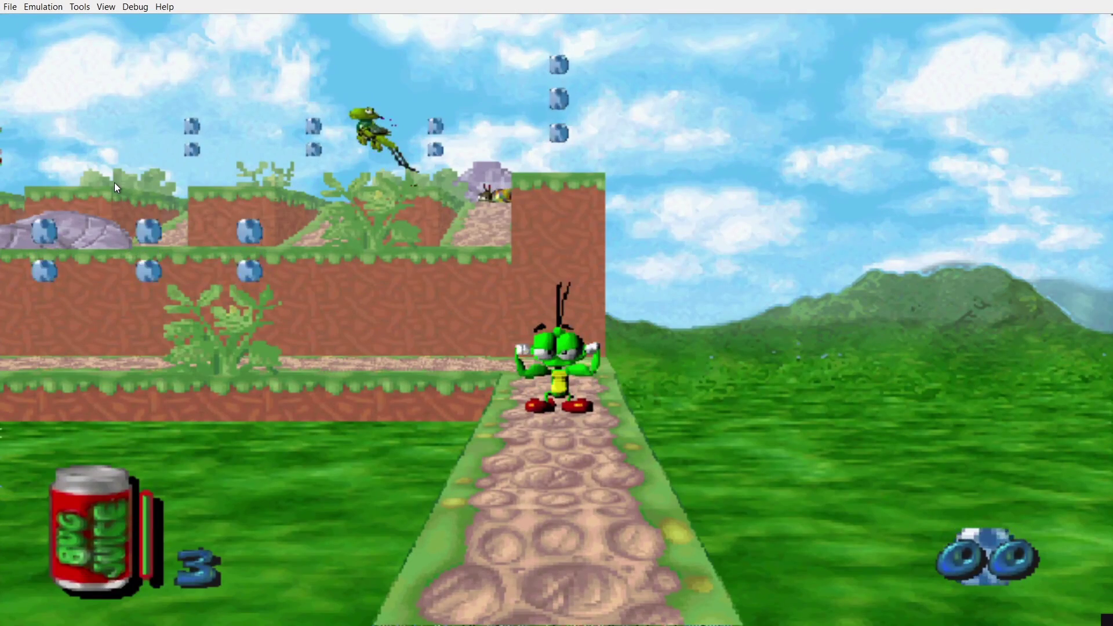
pyautogui.press('Up')
pyautogui.press('Left')
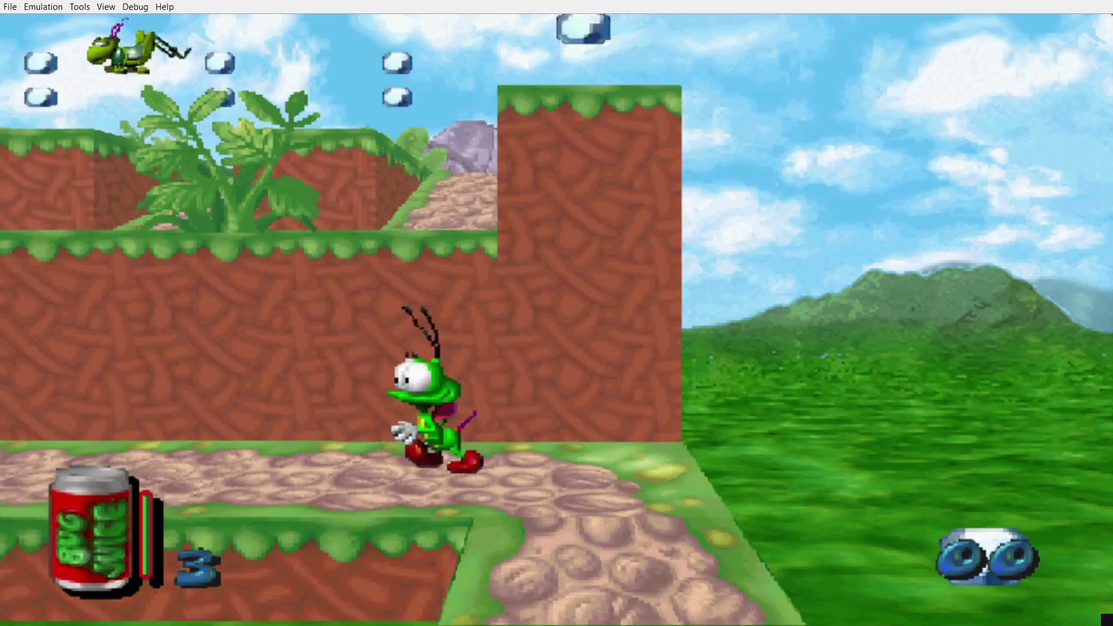
pyautogui.press('z')
pyautogui.press('Left')
pyautogui.press('z')
pyautogui.press('z')
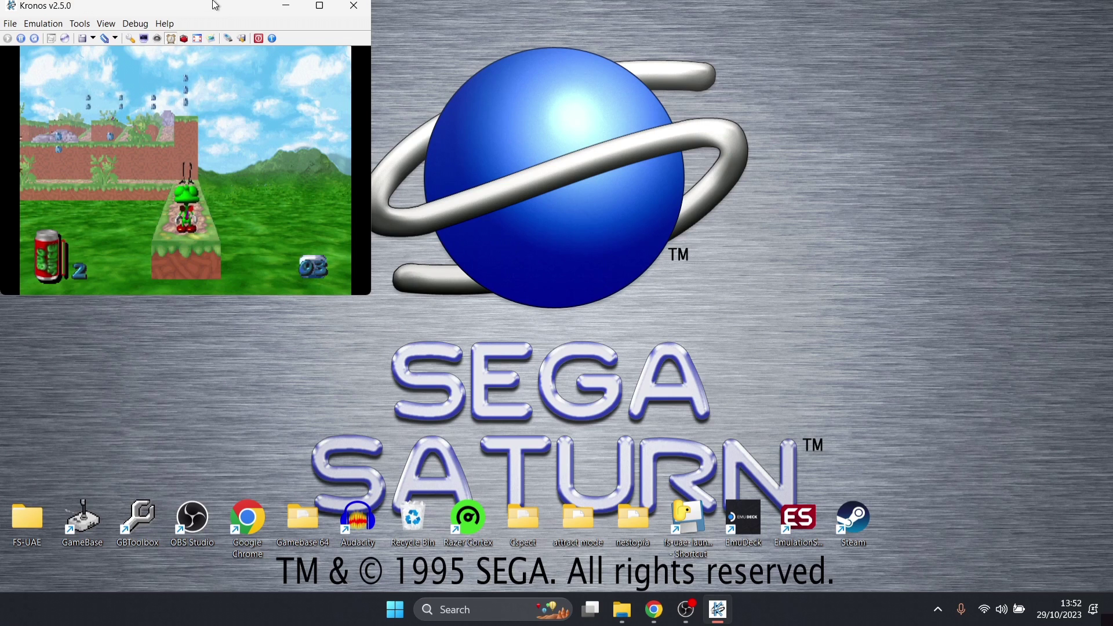
# - Open the emulator's online compatibility wiki, translate its home page to English, and browse the Kronos compatibility list down to games starting with H
pyautogui.click(178, 25)
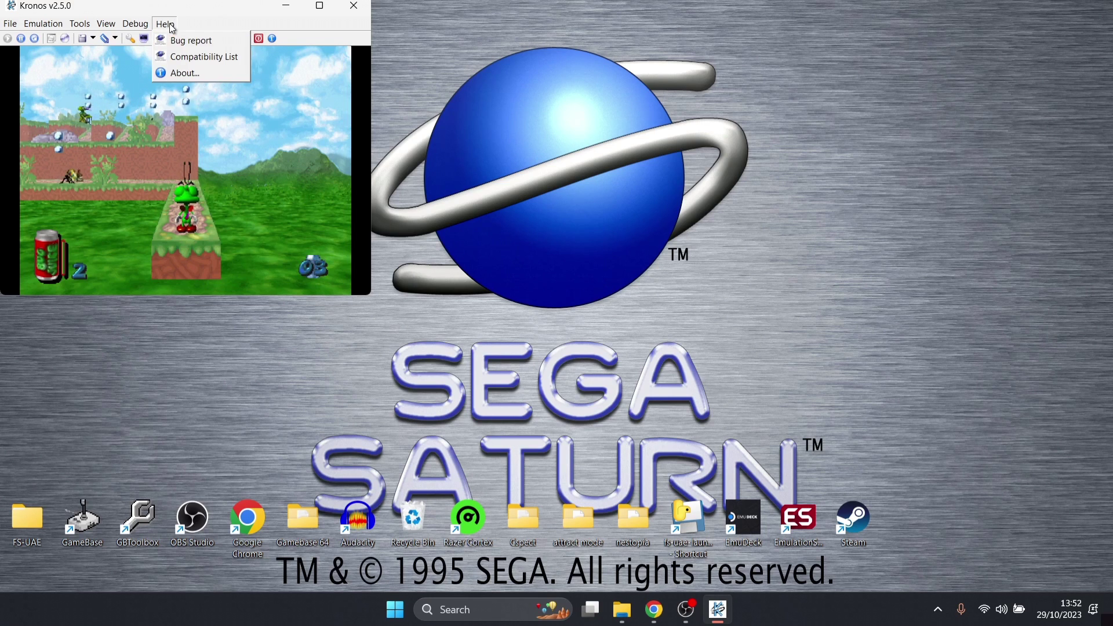
pyautogui.click(177, 60)
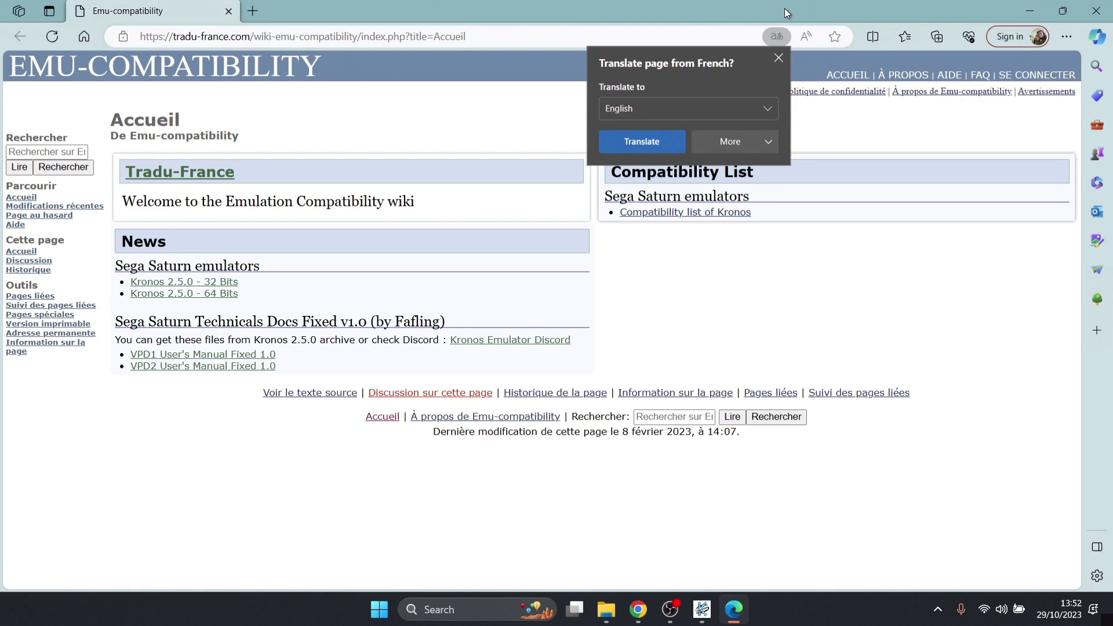
pyautogui.click(664, 144)
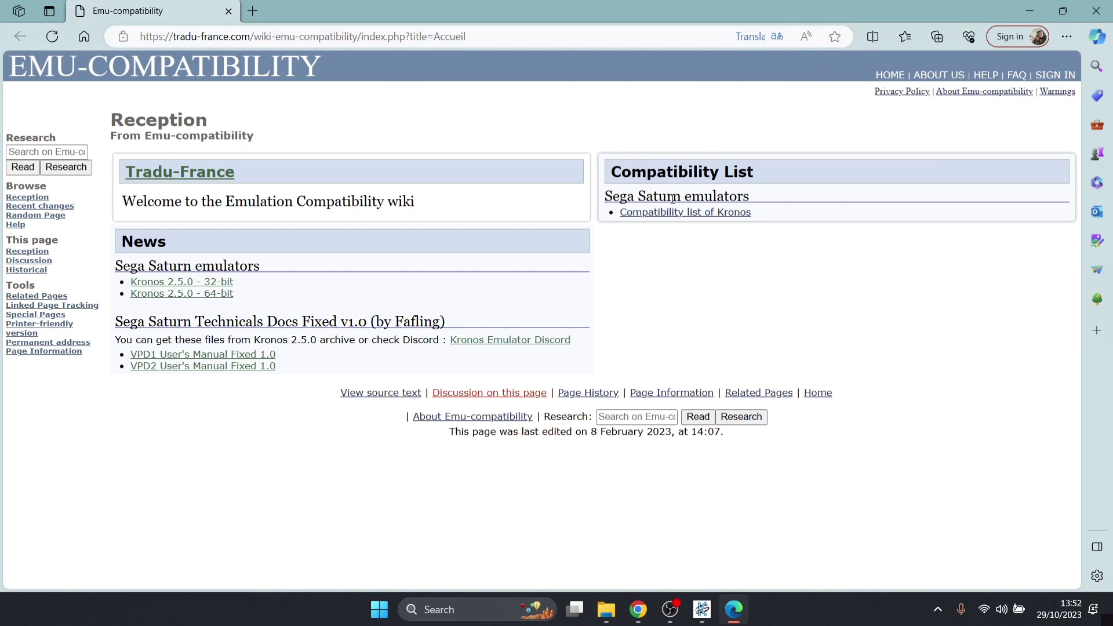
pyautogui.click(719, 215)
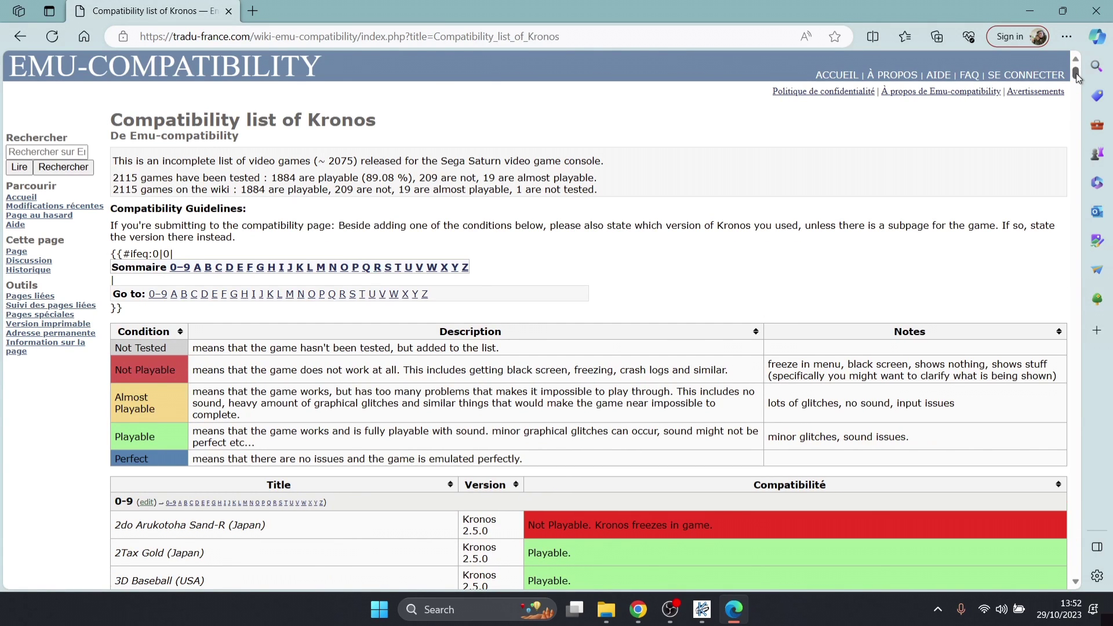
pyautogui.moveTo(1076, 73); pyautogui.dragTo(1077, 73)
pyautogui.moveTo(1077, 72); pyautogui.dragTo(1074, 205)
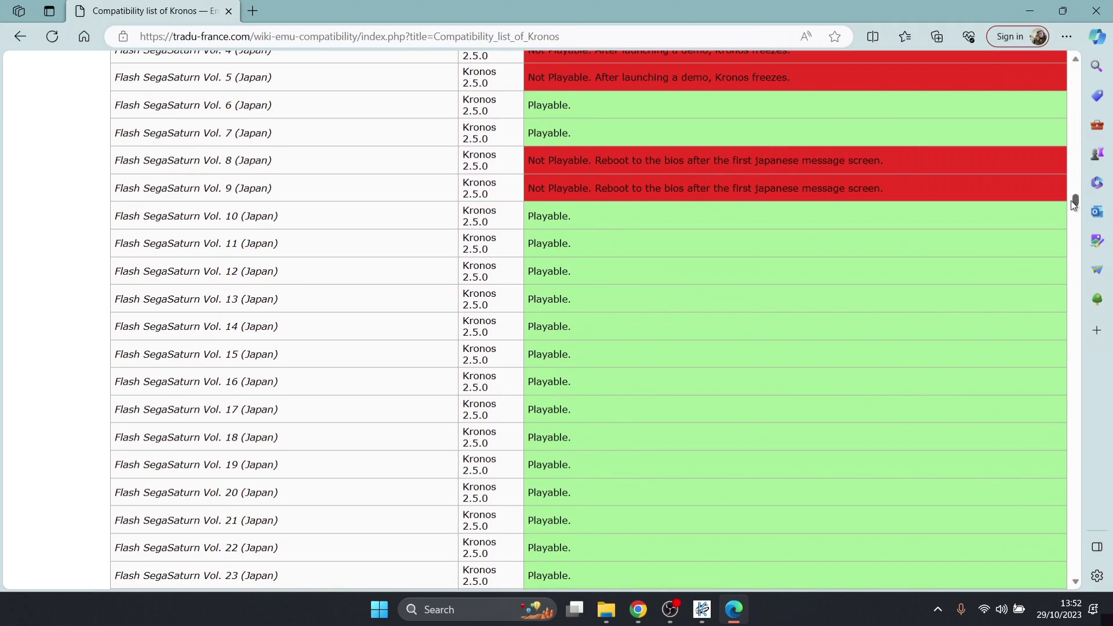
pyautogui.moveTo(1074, 203); pyautogui.dragTo(1065, 234)
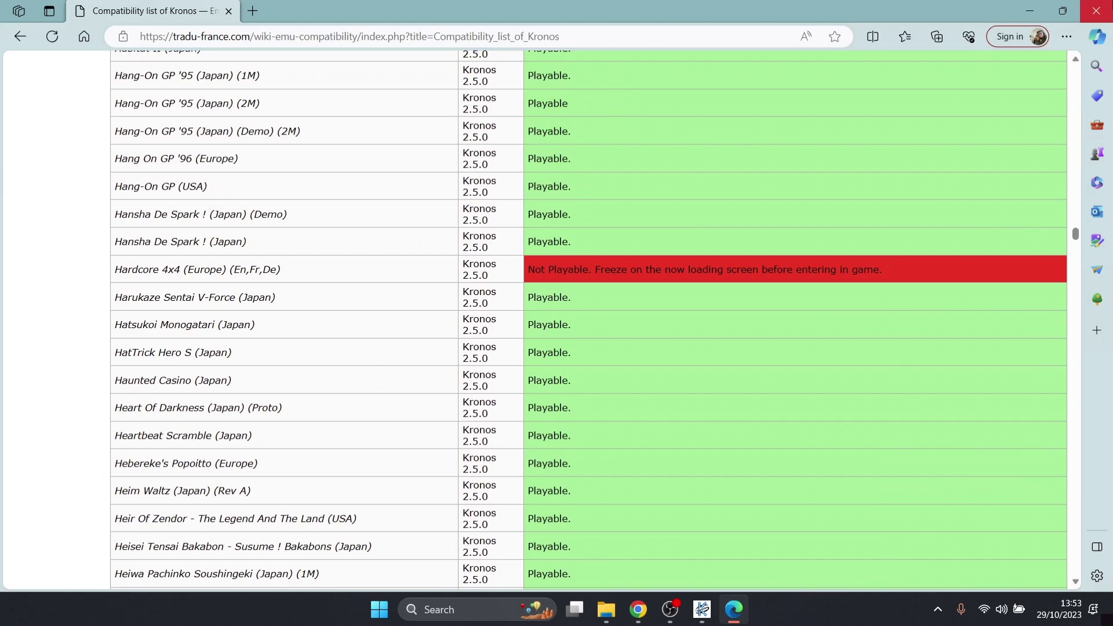